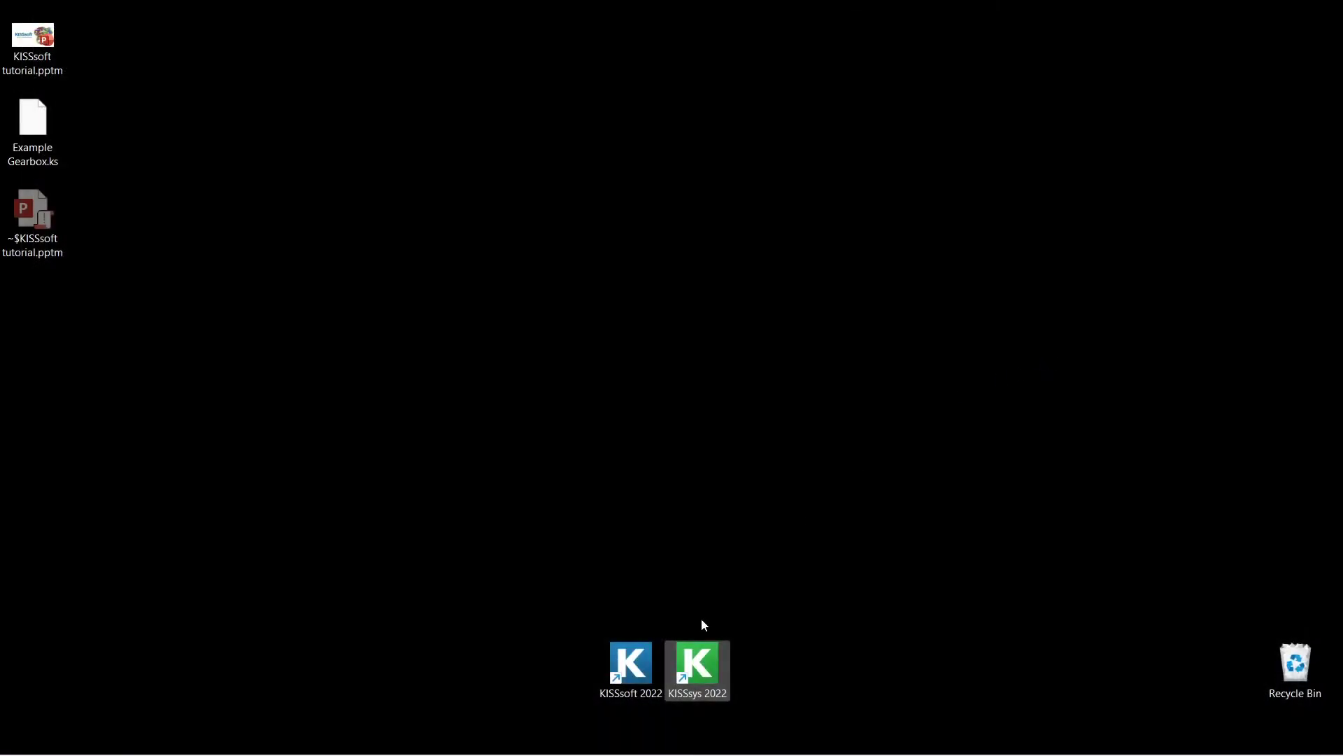
- Start KISSsys 2022 from its desktop shortcut
double_click(694, 666)
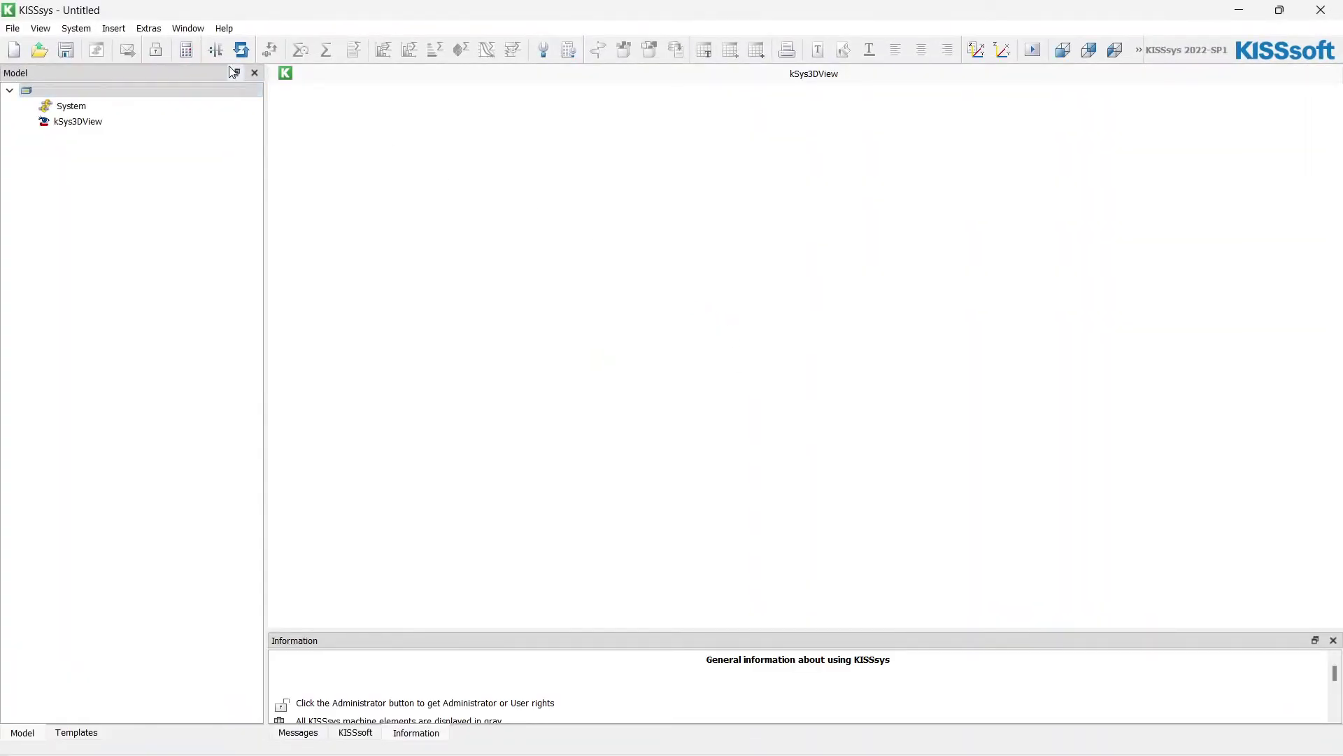
- Switch to administrator rights and bring up the Elements box for AllObjects
left_click(164, 53)
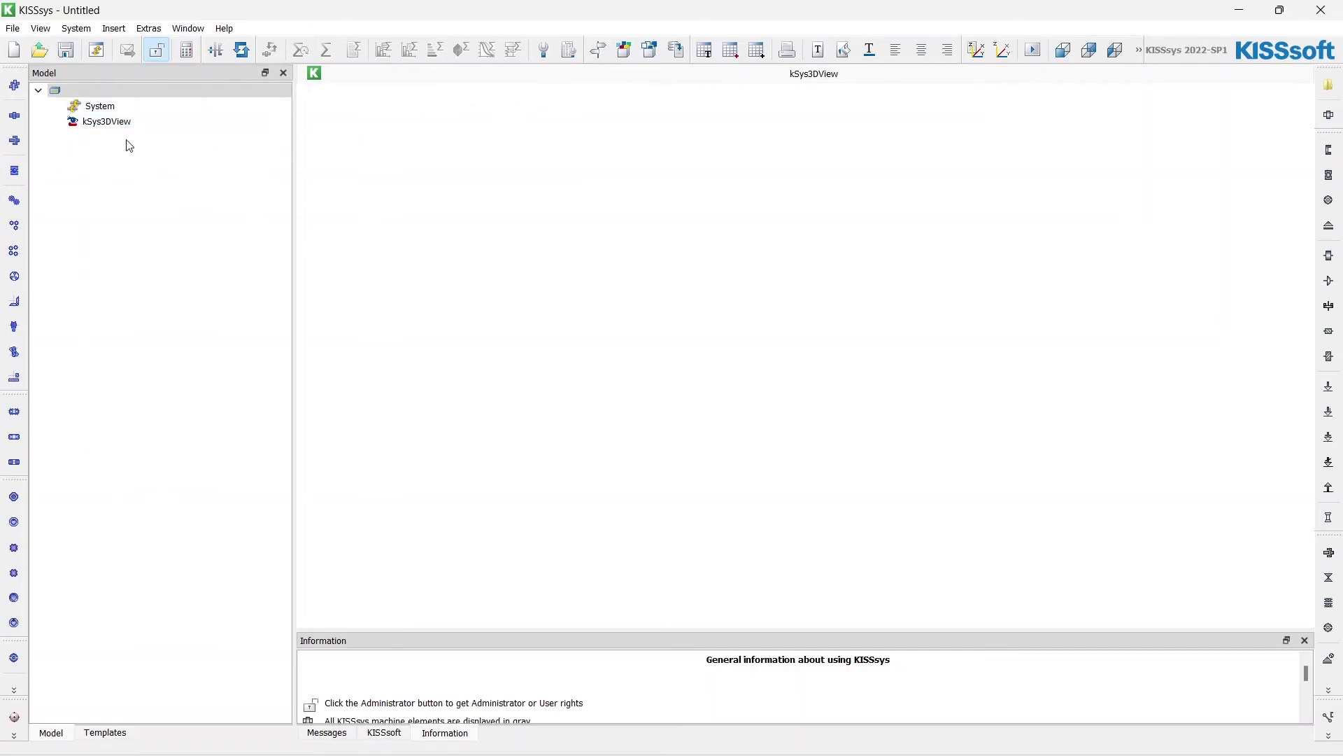
left_click(625, 50)
- Add a kSysGroup named Gearbox to the model
left_click_drag(617, 180, 989, 145)
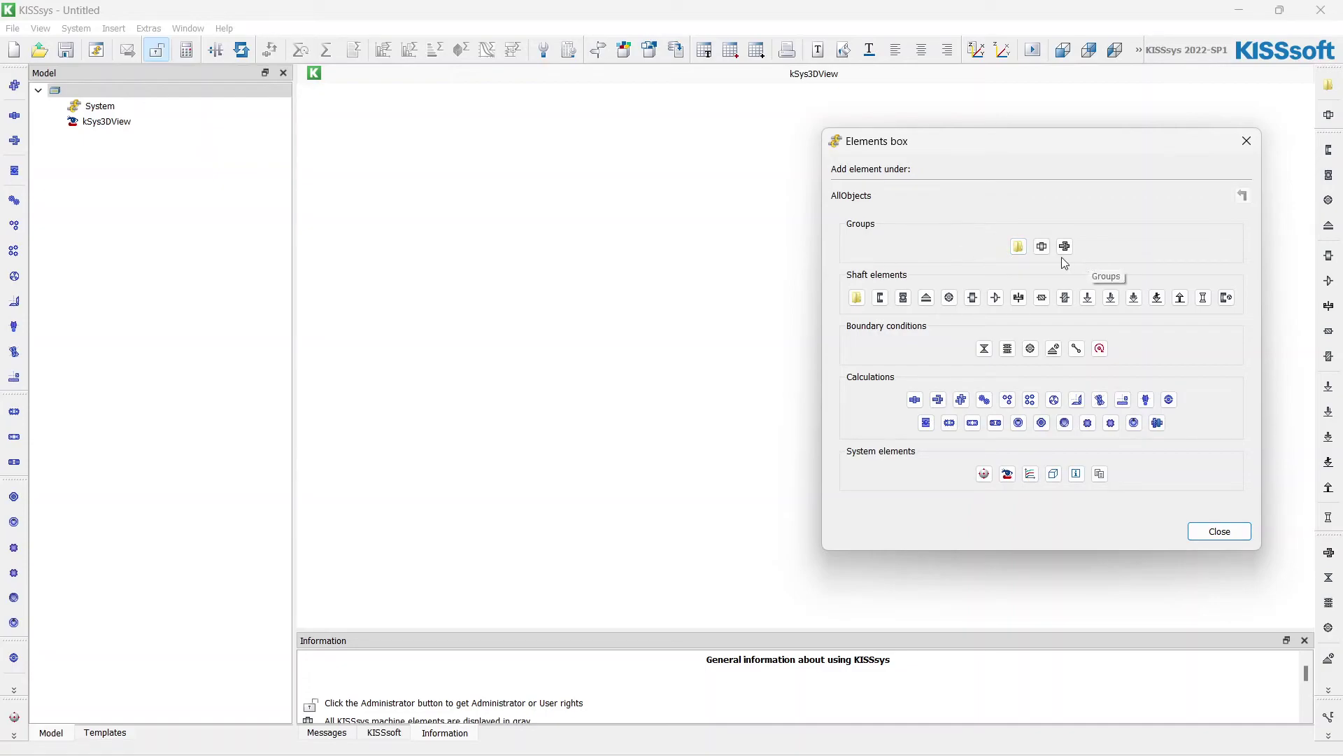
left_click(1019, 247)
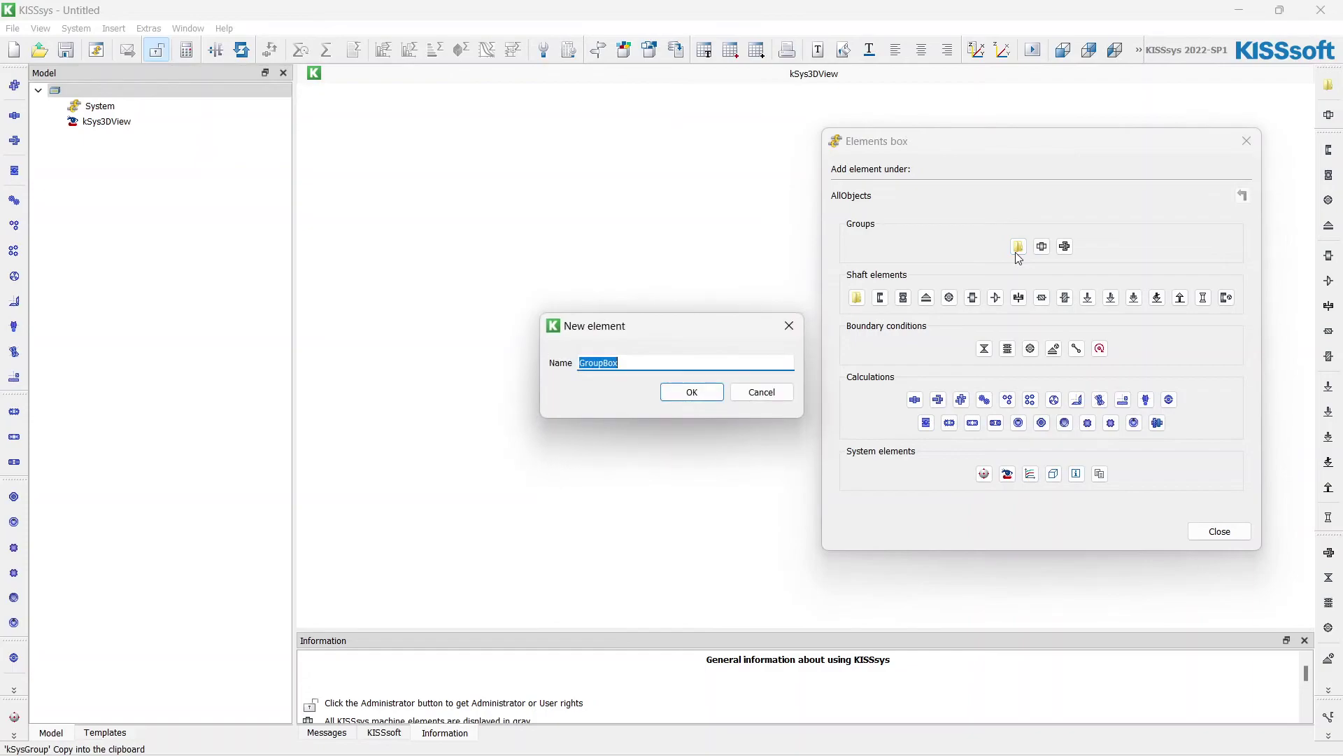
type("G")
key("Return")
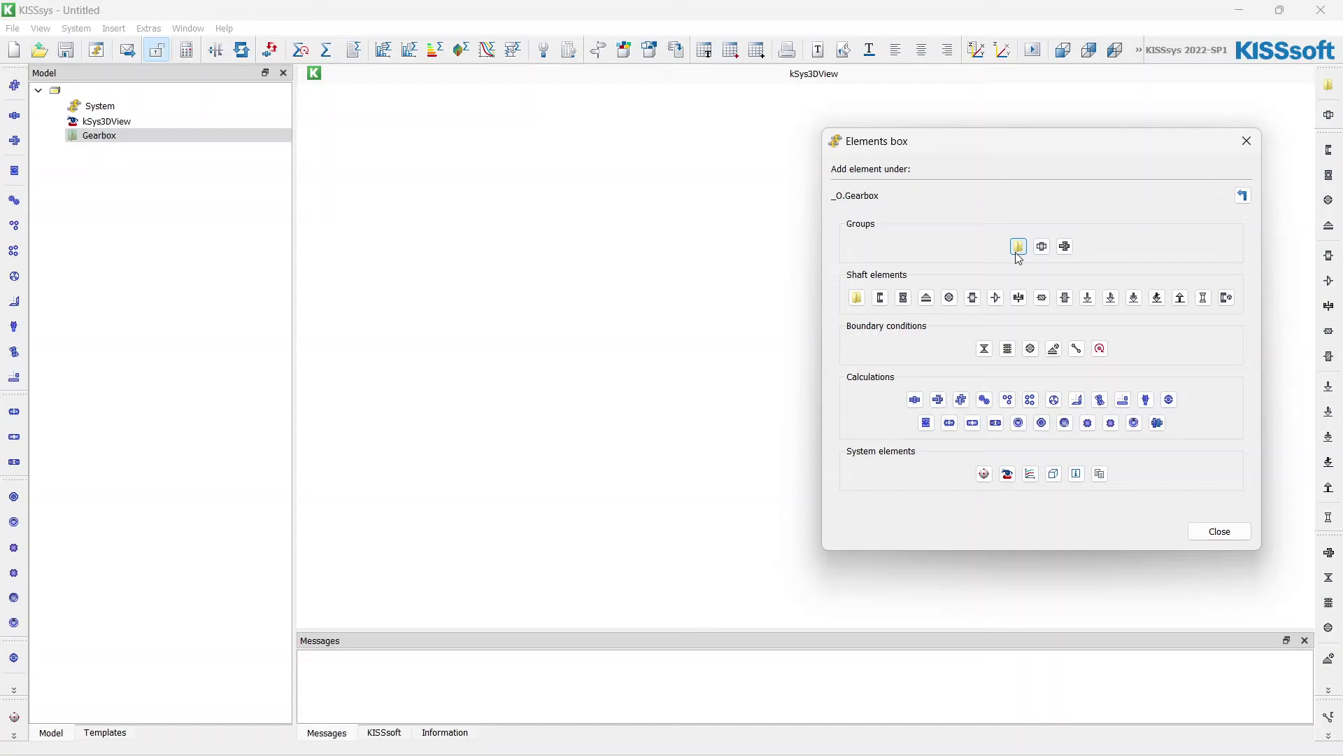
- Add Shaft1 to the Gearbox group with the default geometry activated
left_click_drag(912, 149, 907, 160)
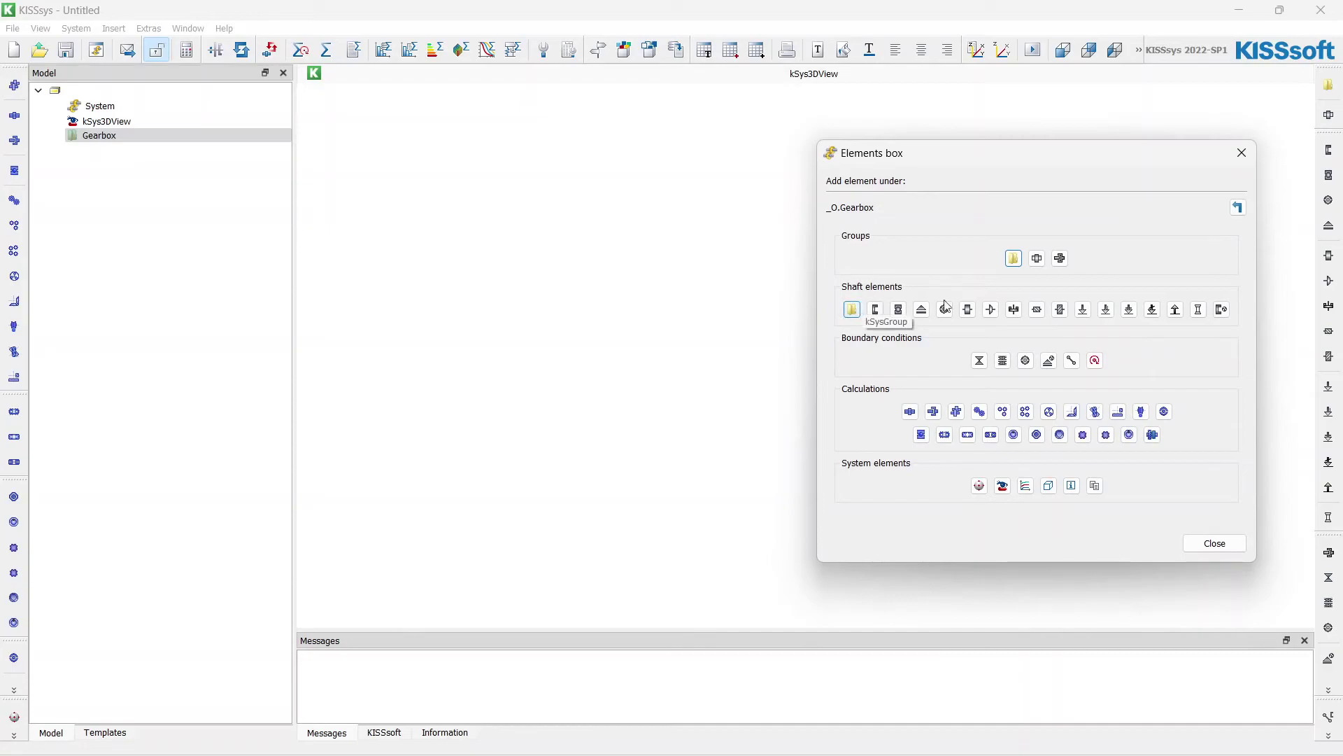
left_click(1038, 260)
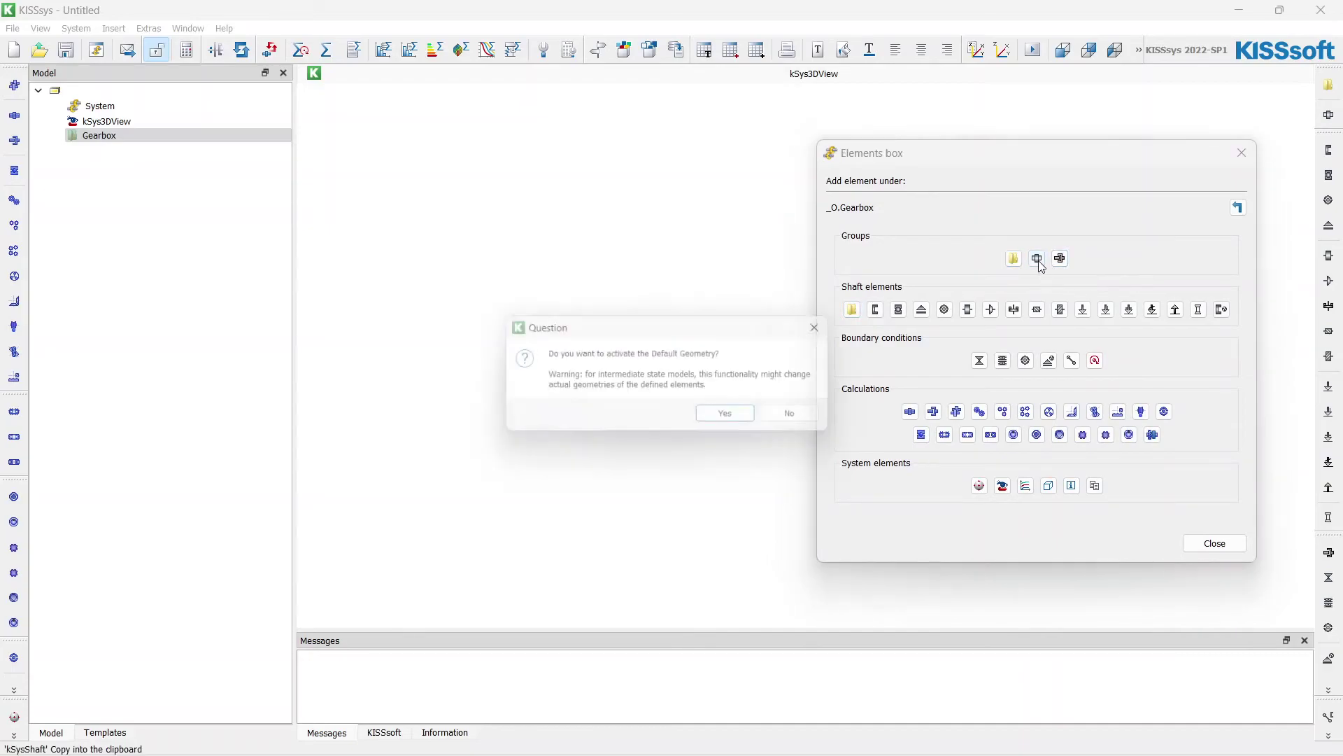
left_click(735, 419)
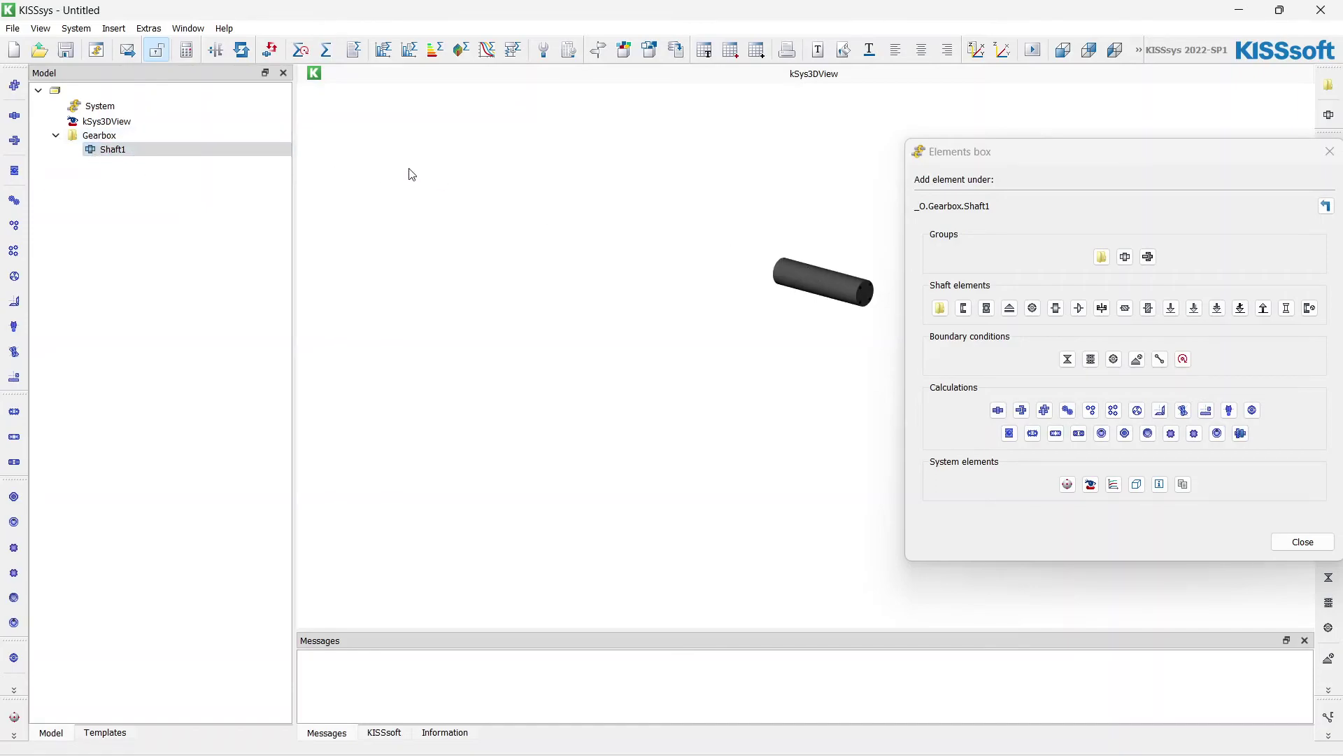
mouse_move(971, 162)
left_mouse_down()
mouse_move(989, 158)
mouse_move(956, 152)
mouse_move(974, 152)
left_mouse_up()
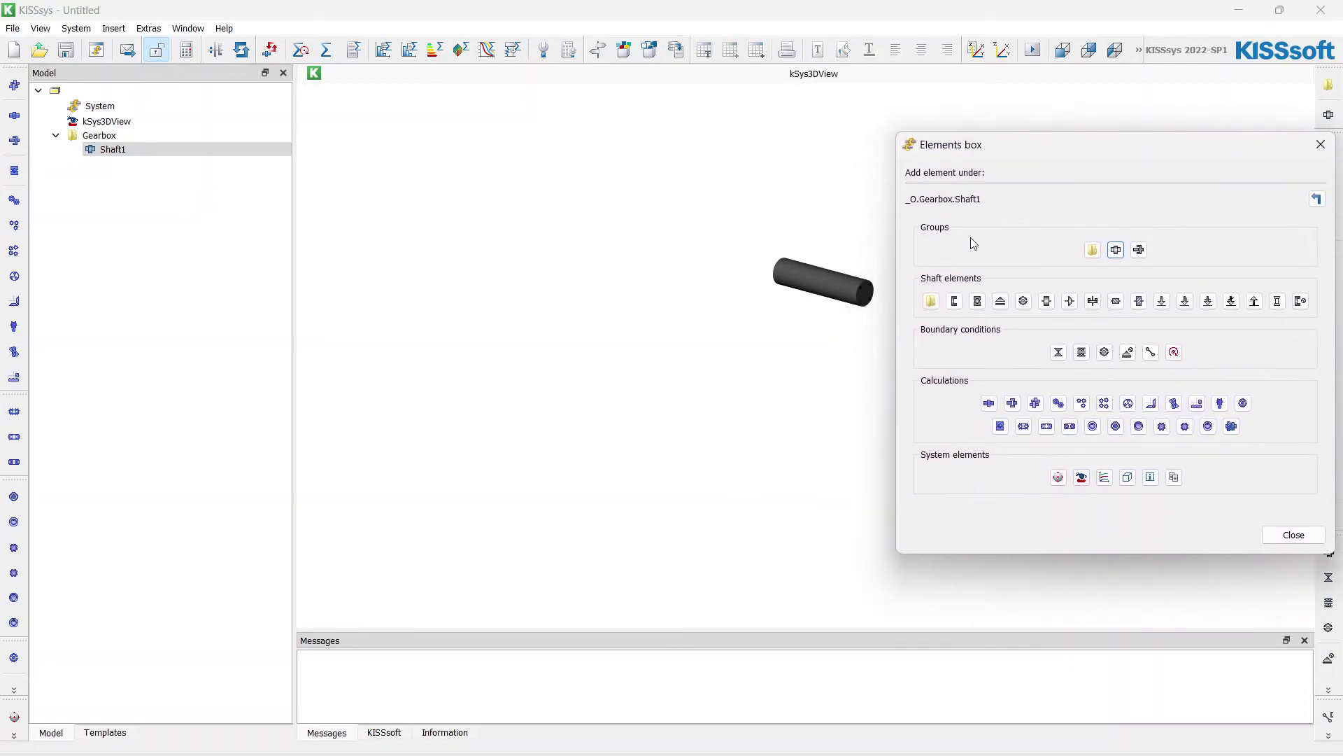
- Fit Shaft1 with a coupling, roller bearings and helical gear z1
left_click(956, 299)
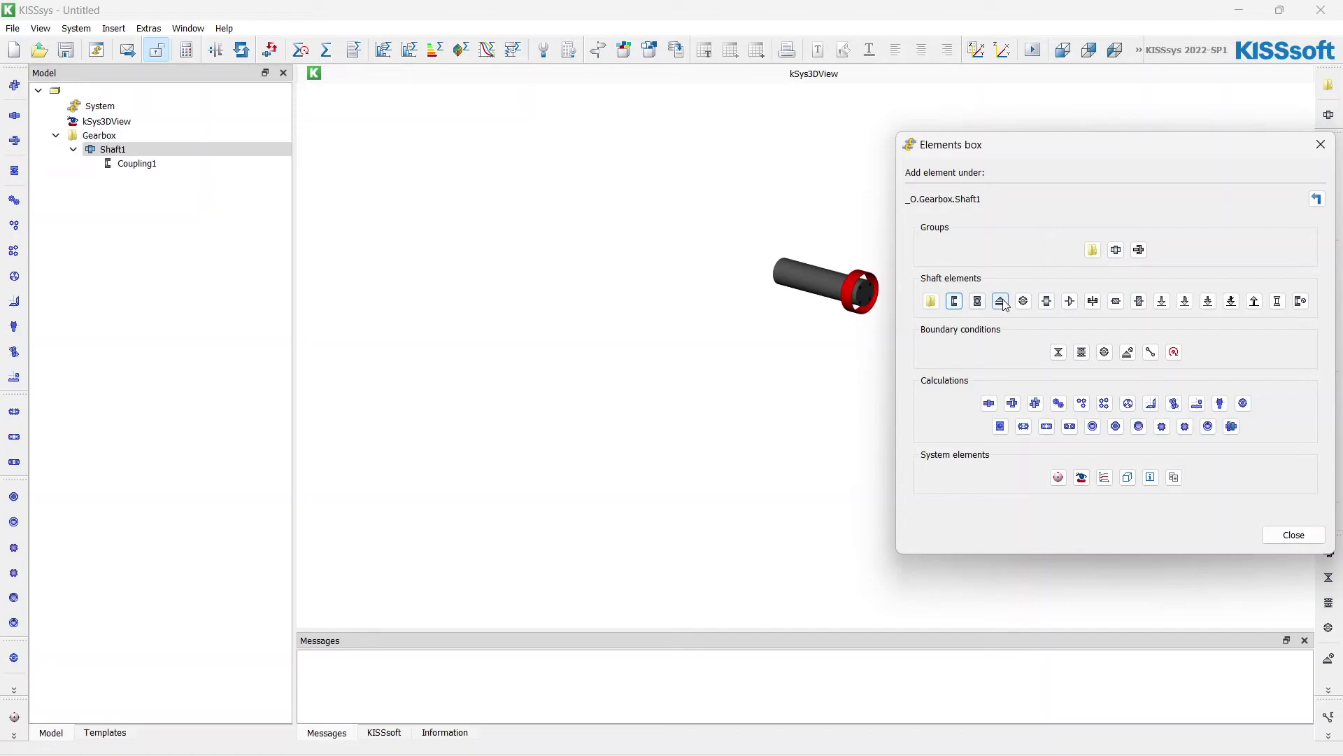
left_click(977, 301)
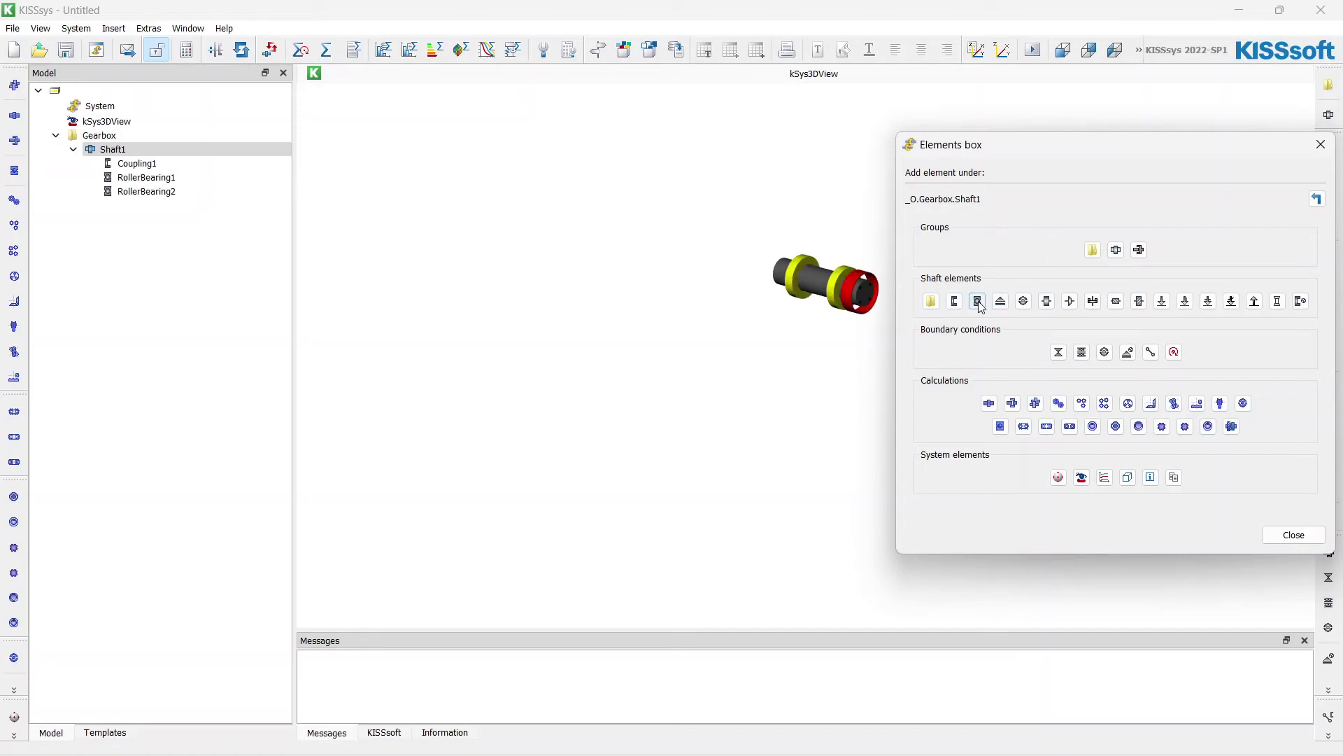
left_click(1047, 301)
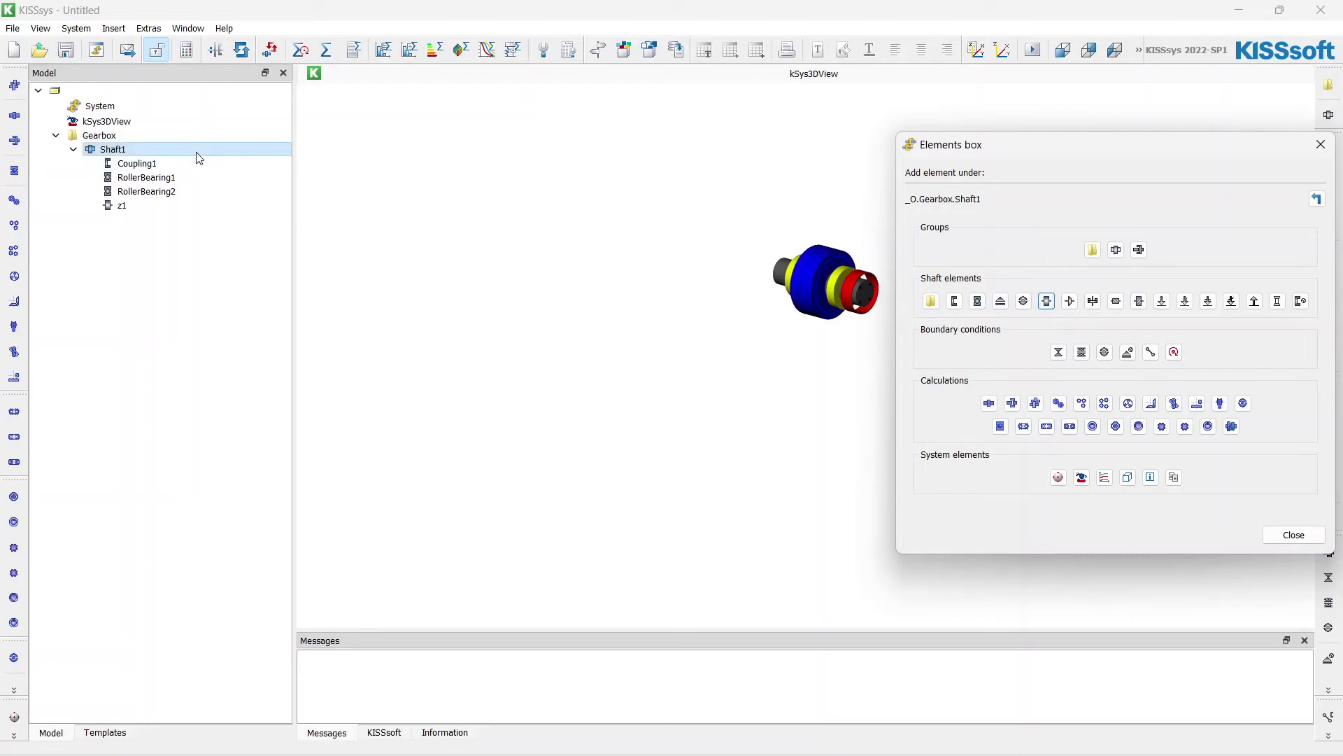
- Add Shaft2 to Gearbox with two roller bearings and helical gears z2 and z3
left_click(167, 137)
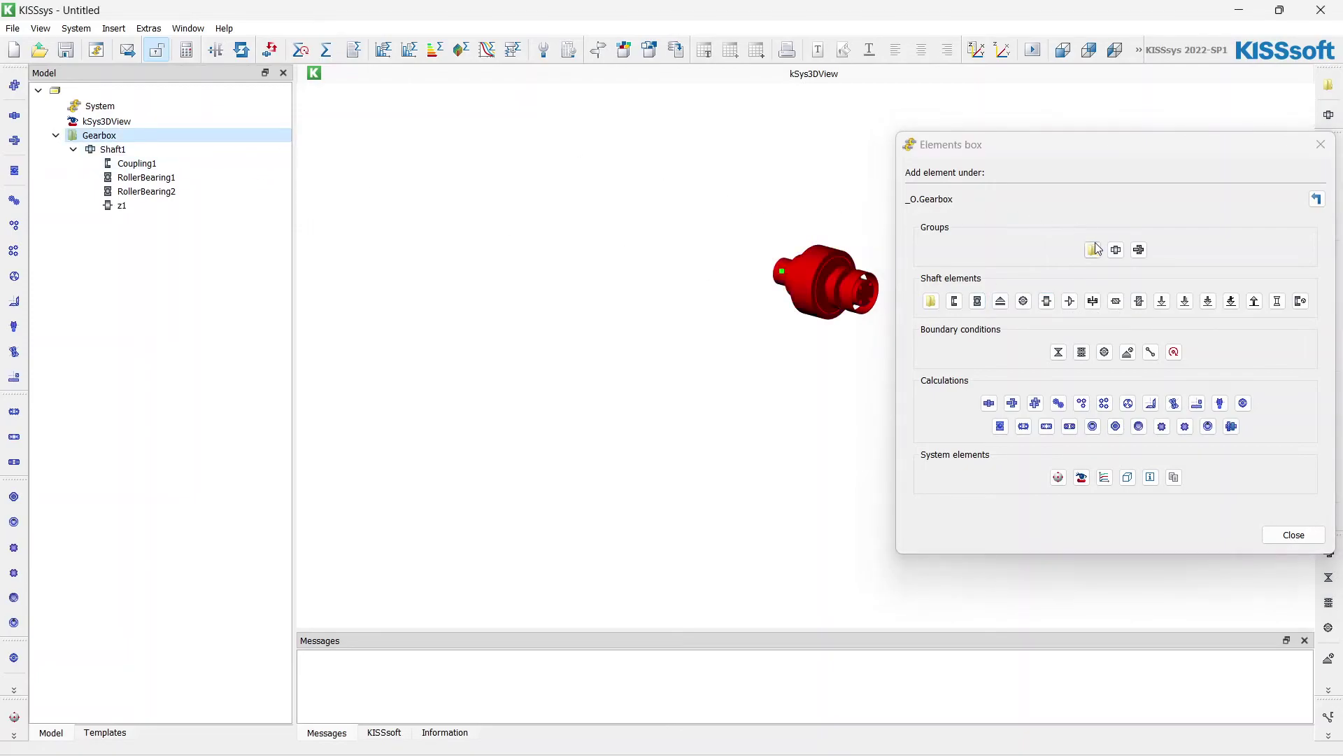
left_click(1116, 249)
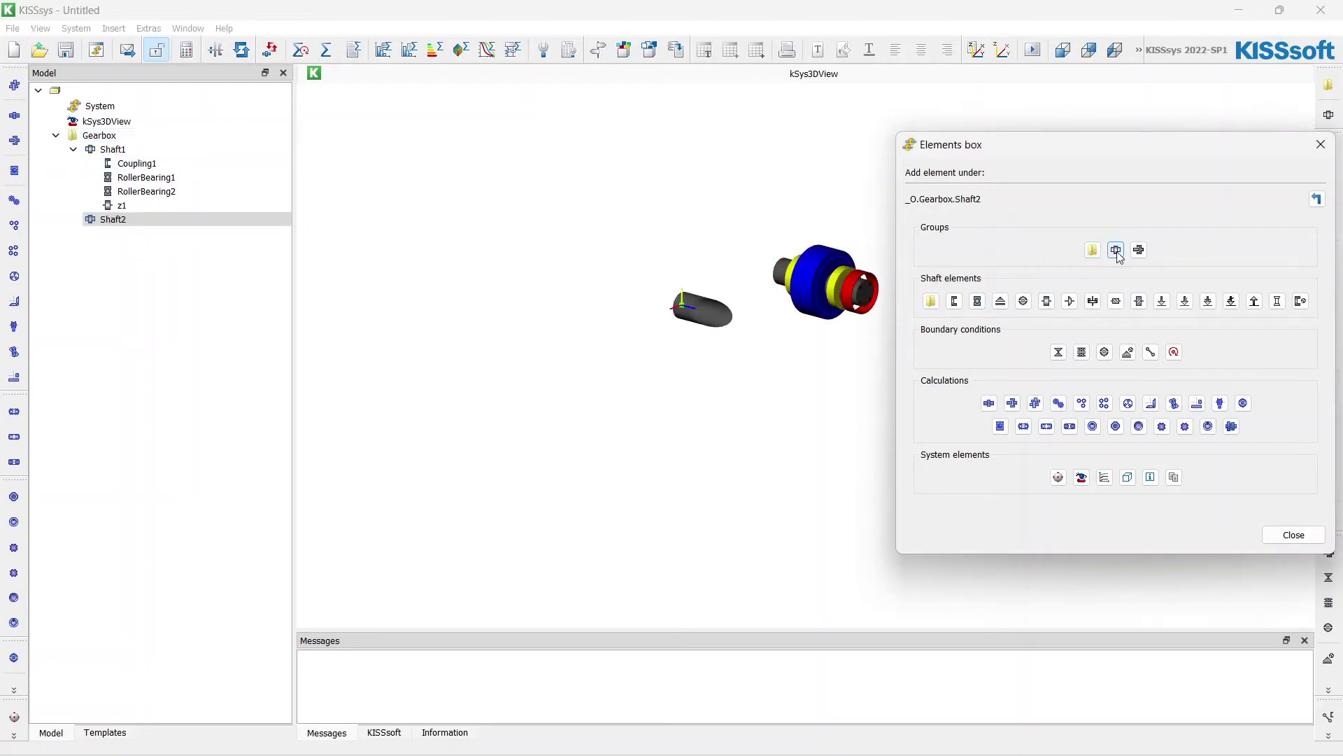
left_click(975, 302)
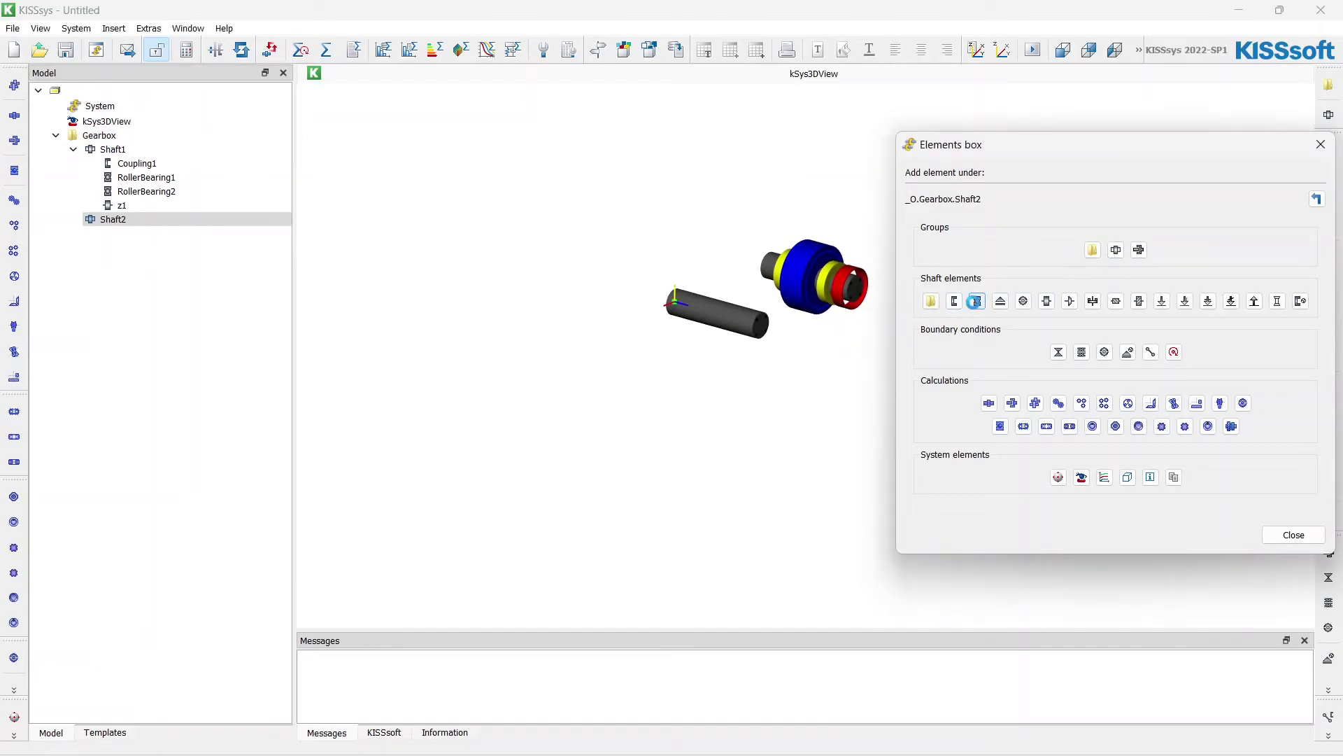
left_click(975, 303)
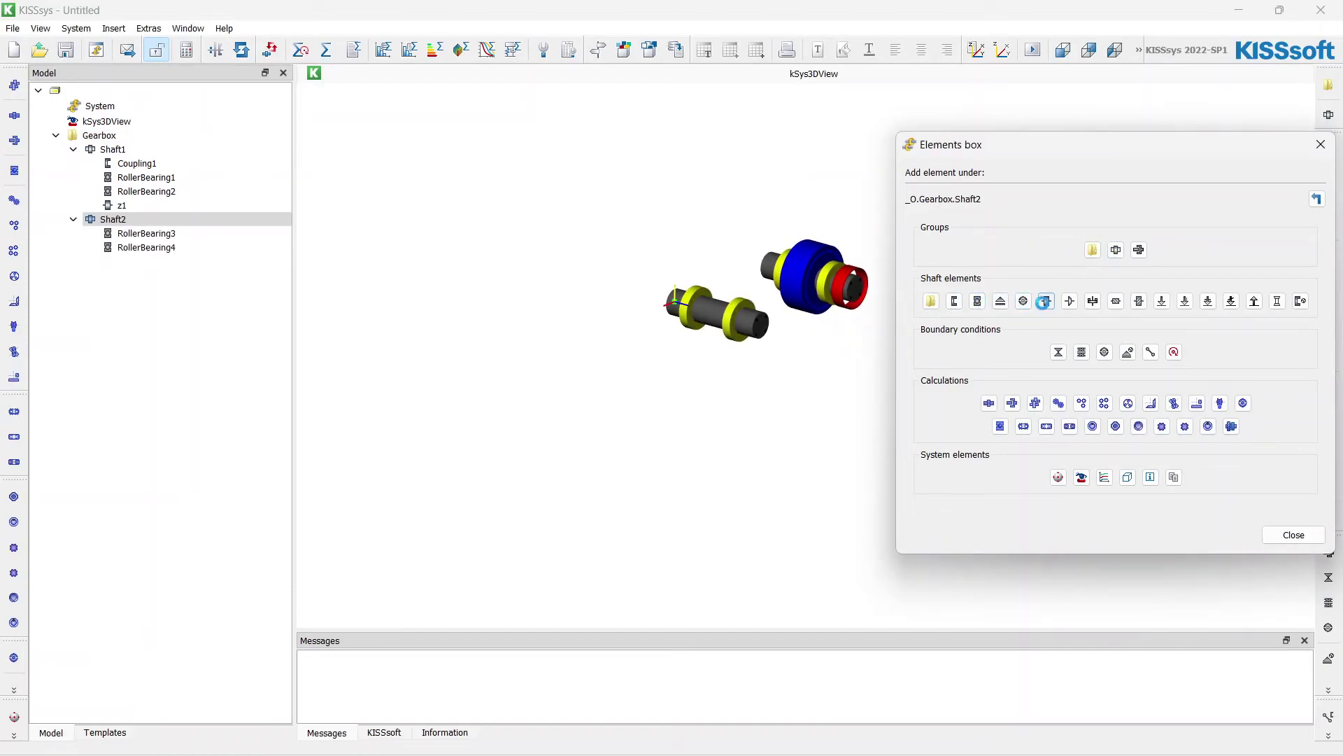
left_click(1045, 301)
left_click(1045, 302)
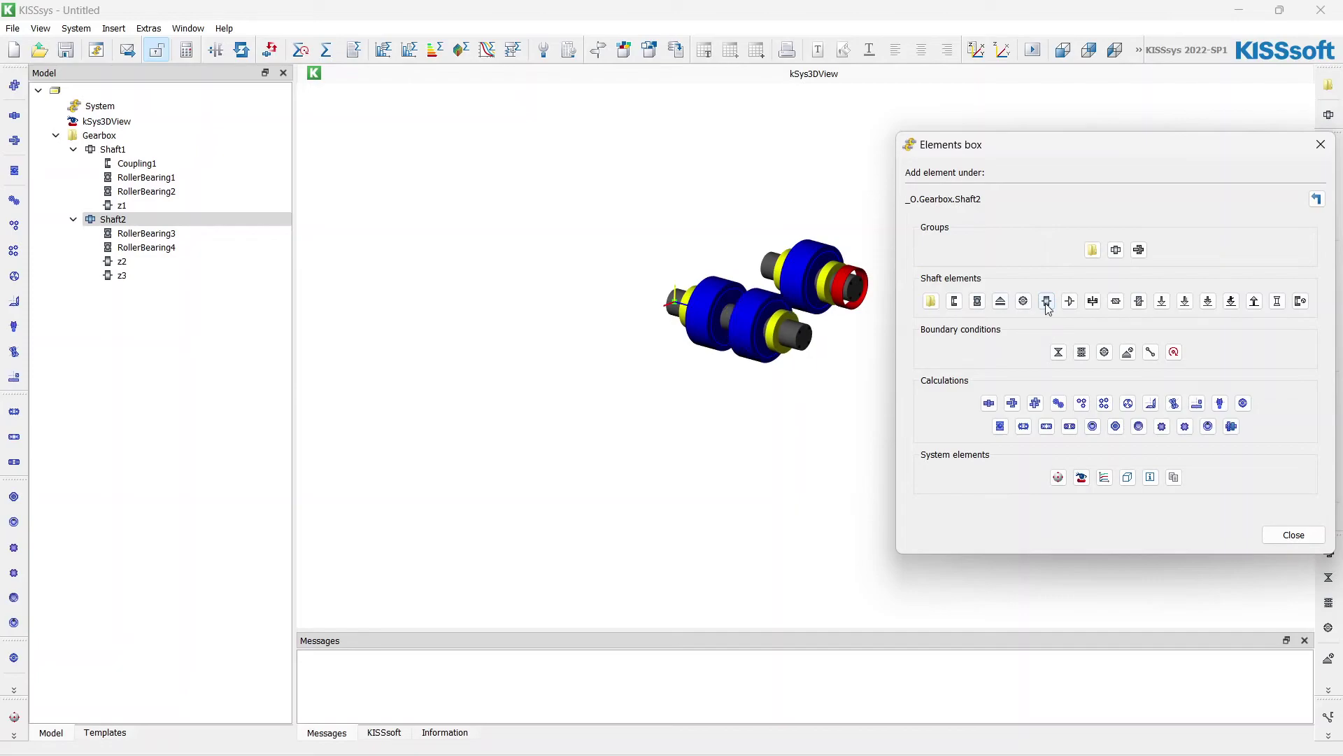
- Add Shaft3 to Gearbox with a coupling, two roller bearings and helical gear z4
left_click(158, 137)
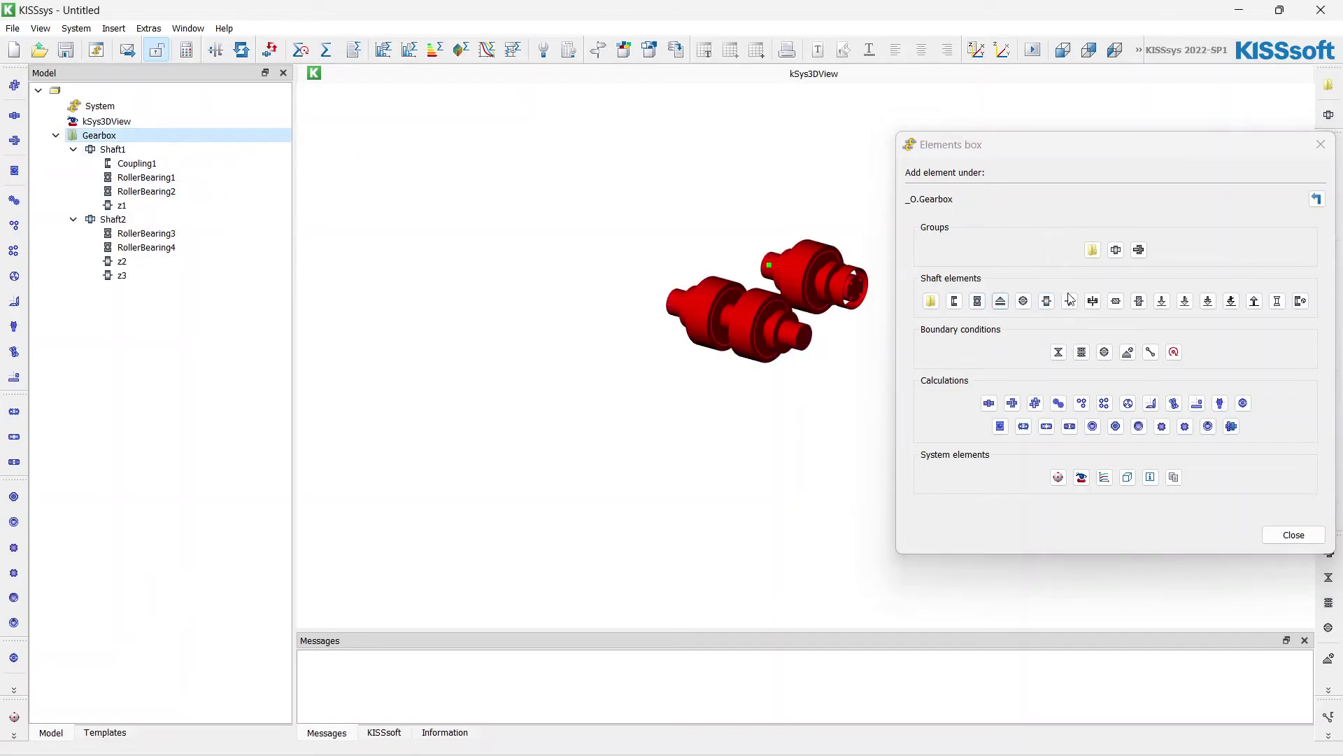
left_click(1118, 254)
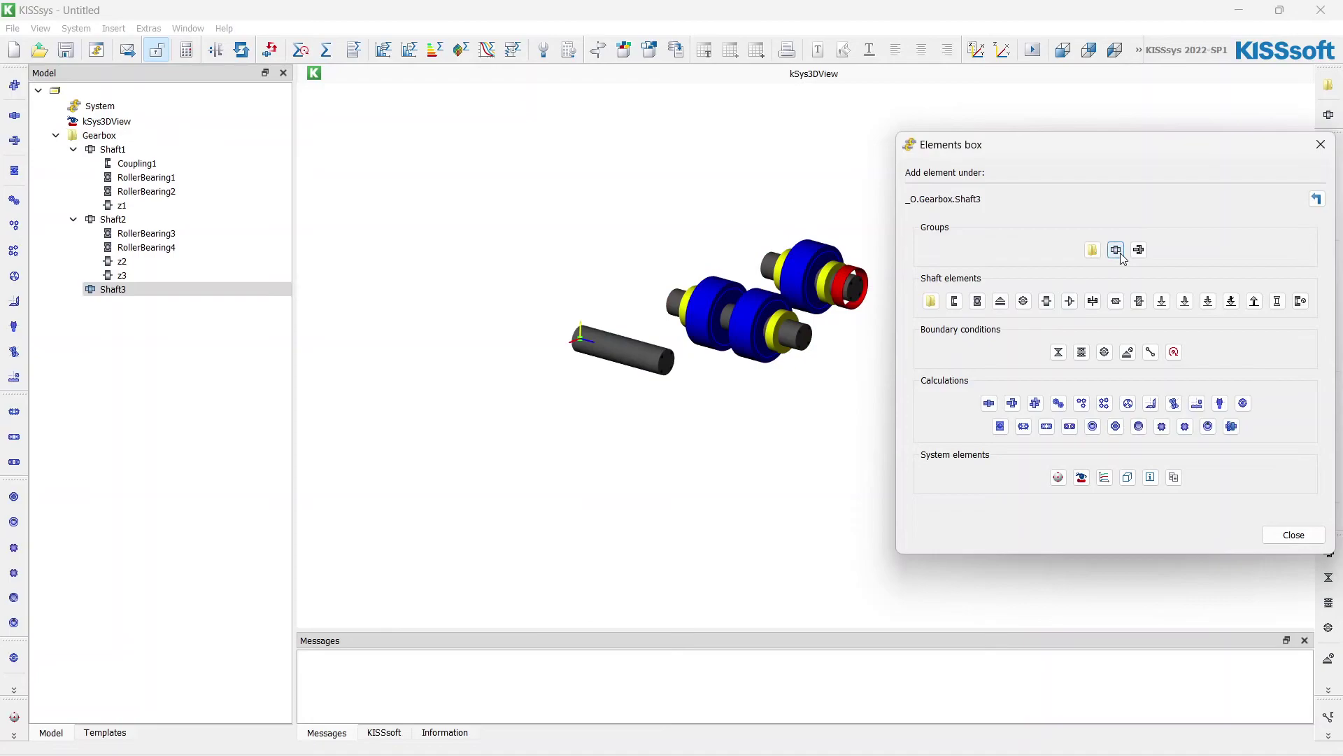
left_click(955, 301)
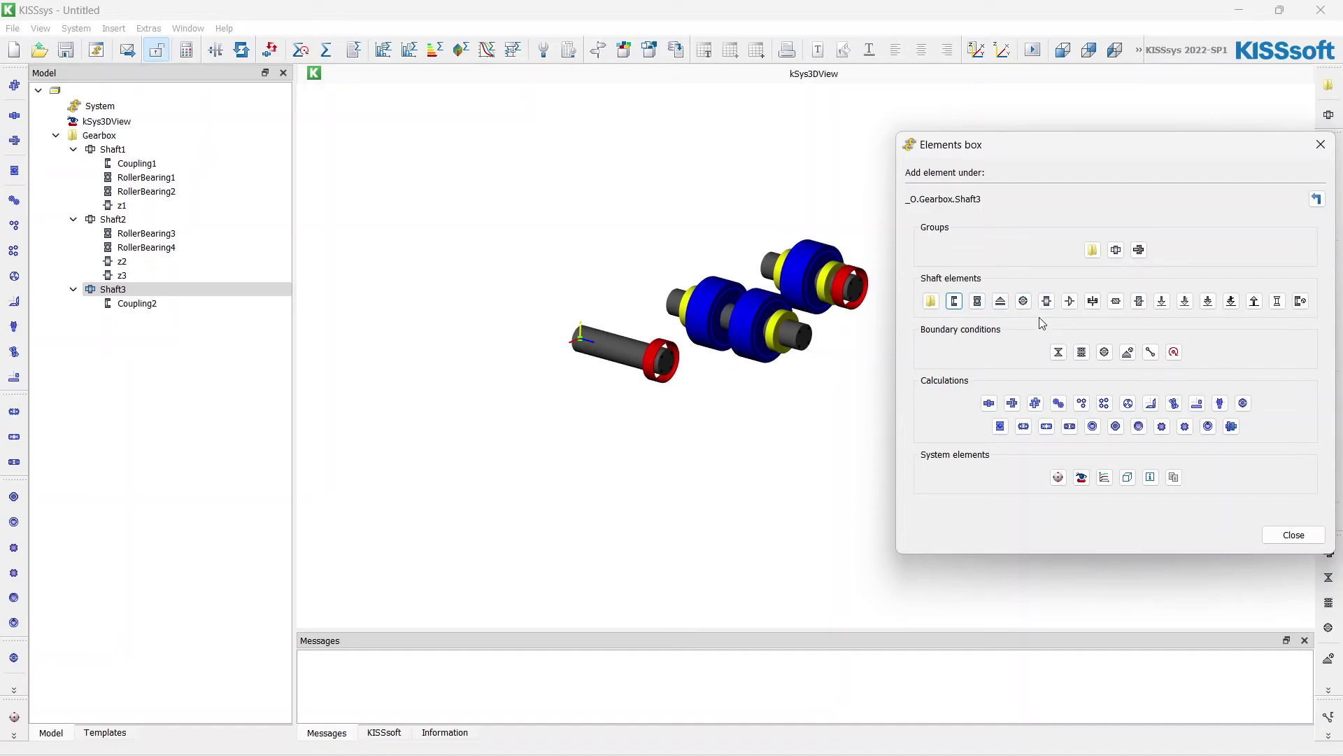
left_click(978, 301)
left_click(978, 301)
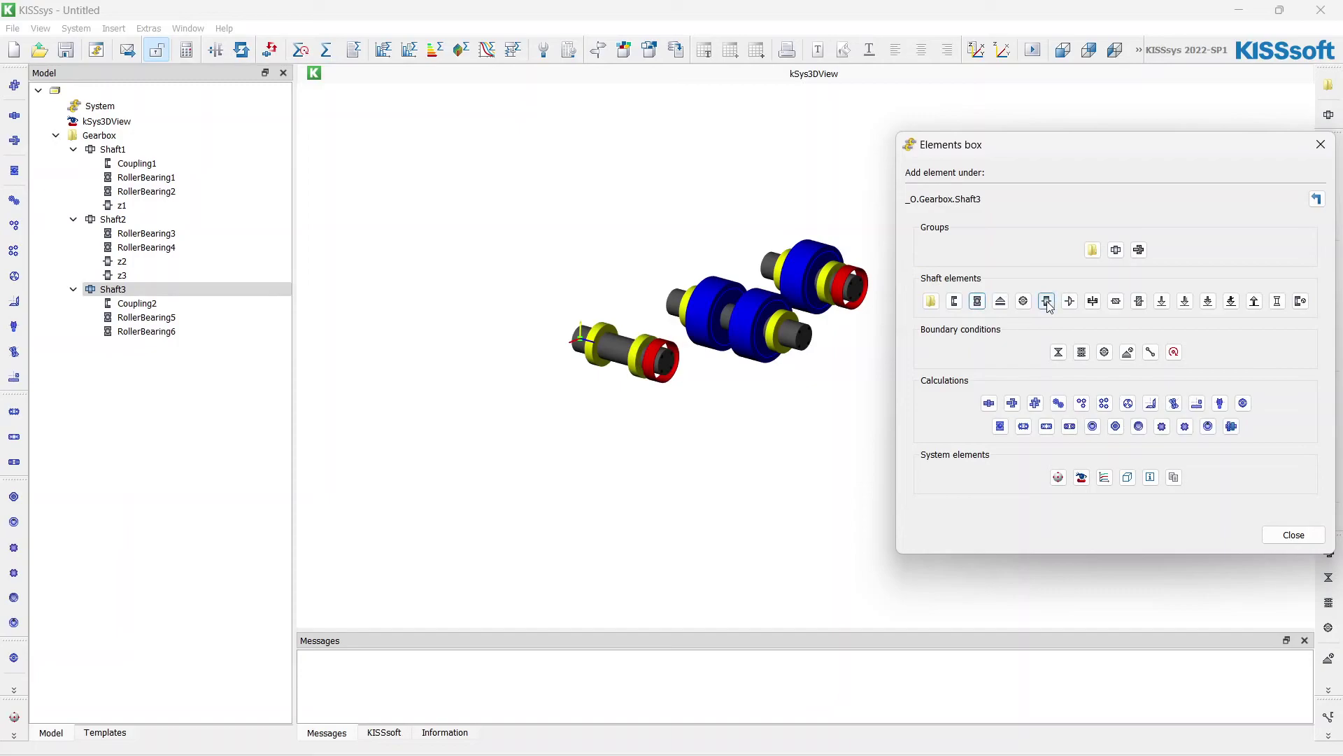
left_click(1047, 302)
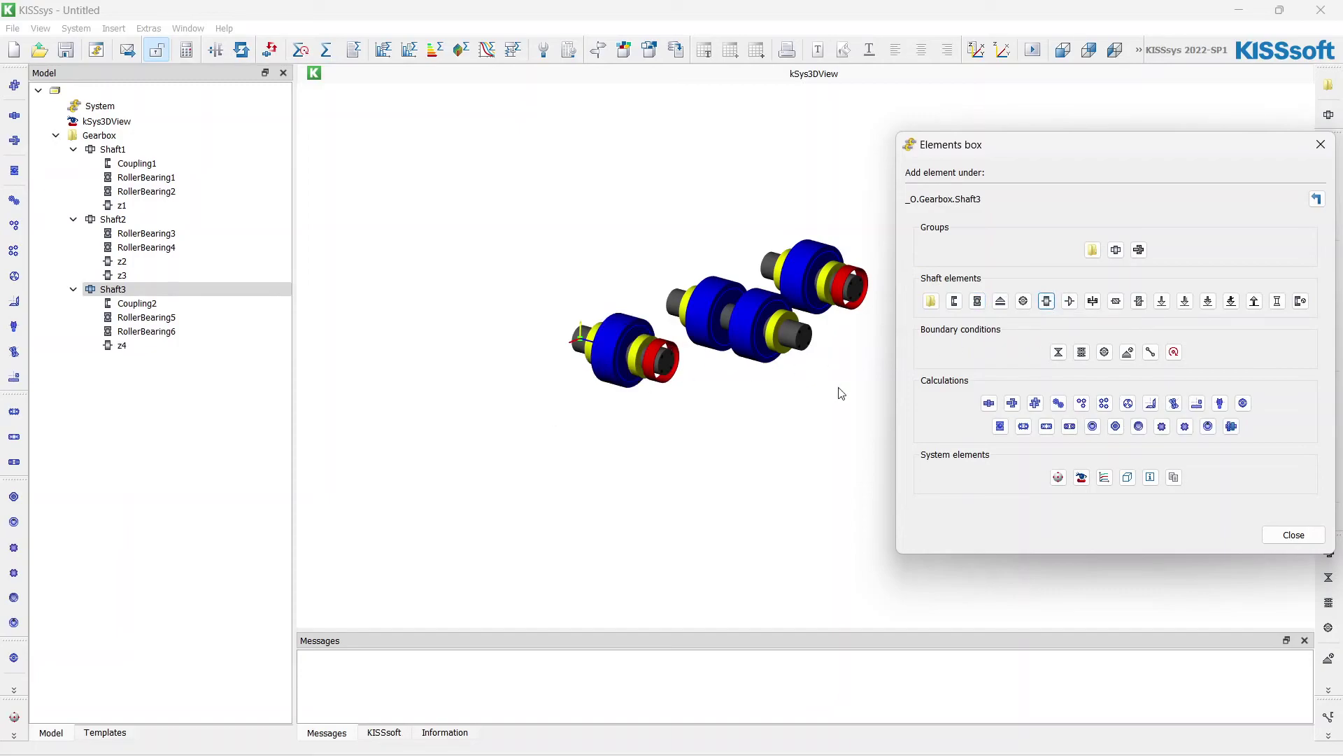
left_click(138, 137)
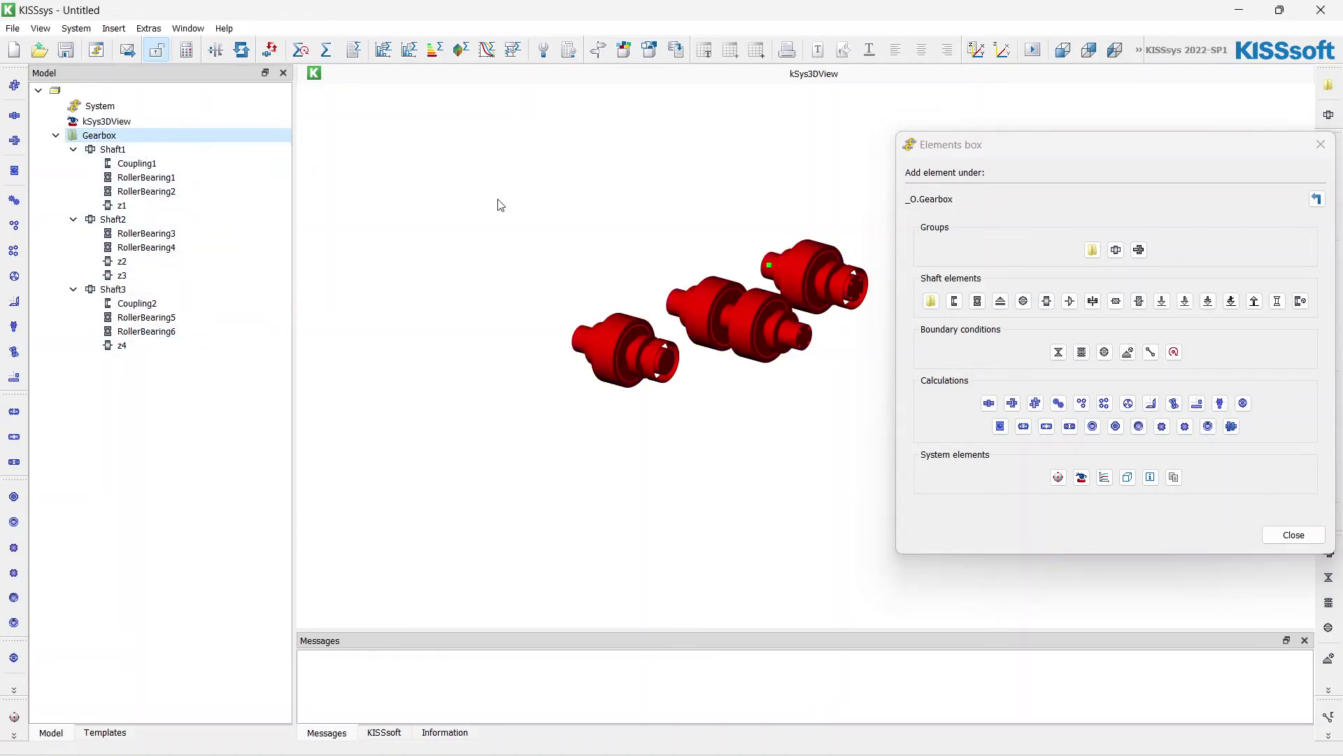
- Create gear pair constraint GearPair_const1 meshing Shaft1's z1 with Shaft2's z2
left_click_drag(815, 280, 789, 233)
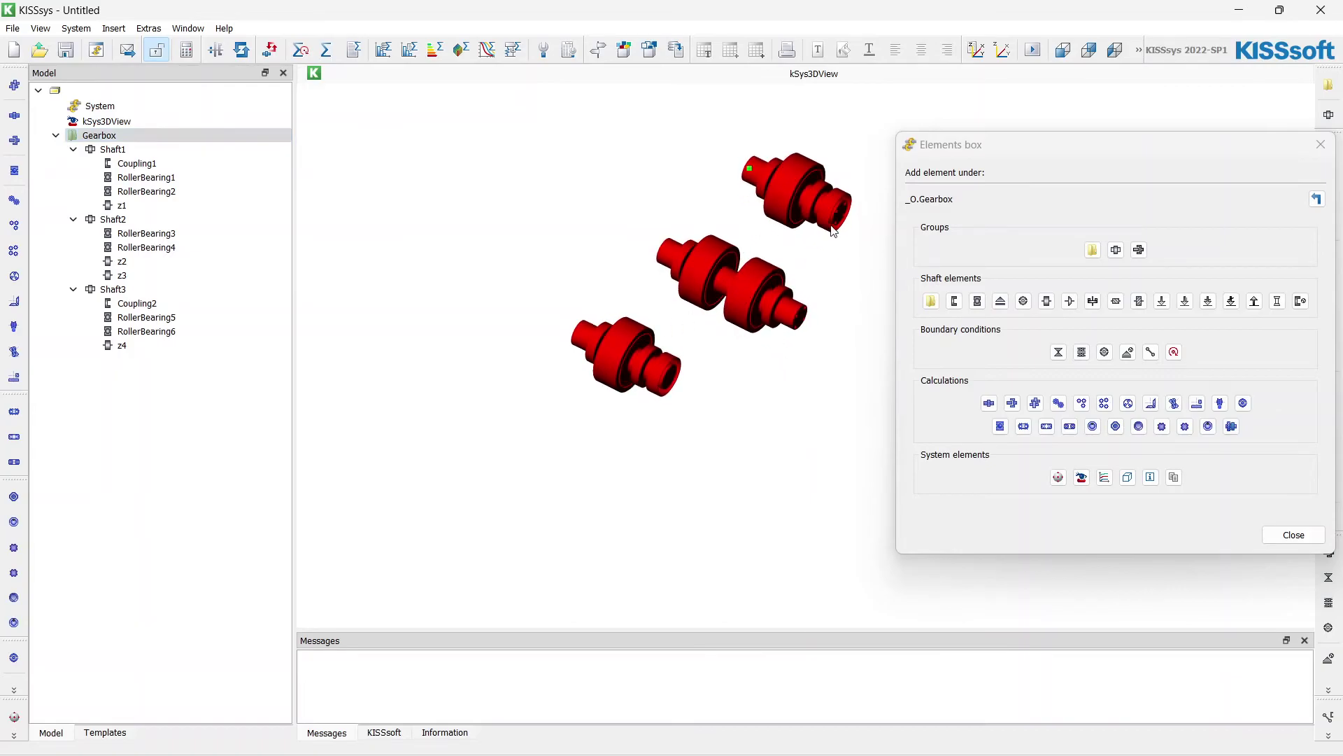
left_click_drag(766, 247, 753, 222)
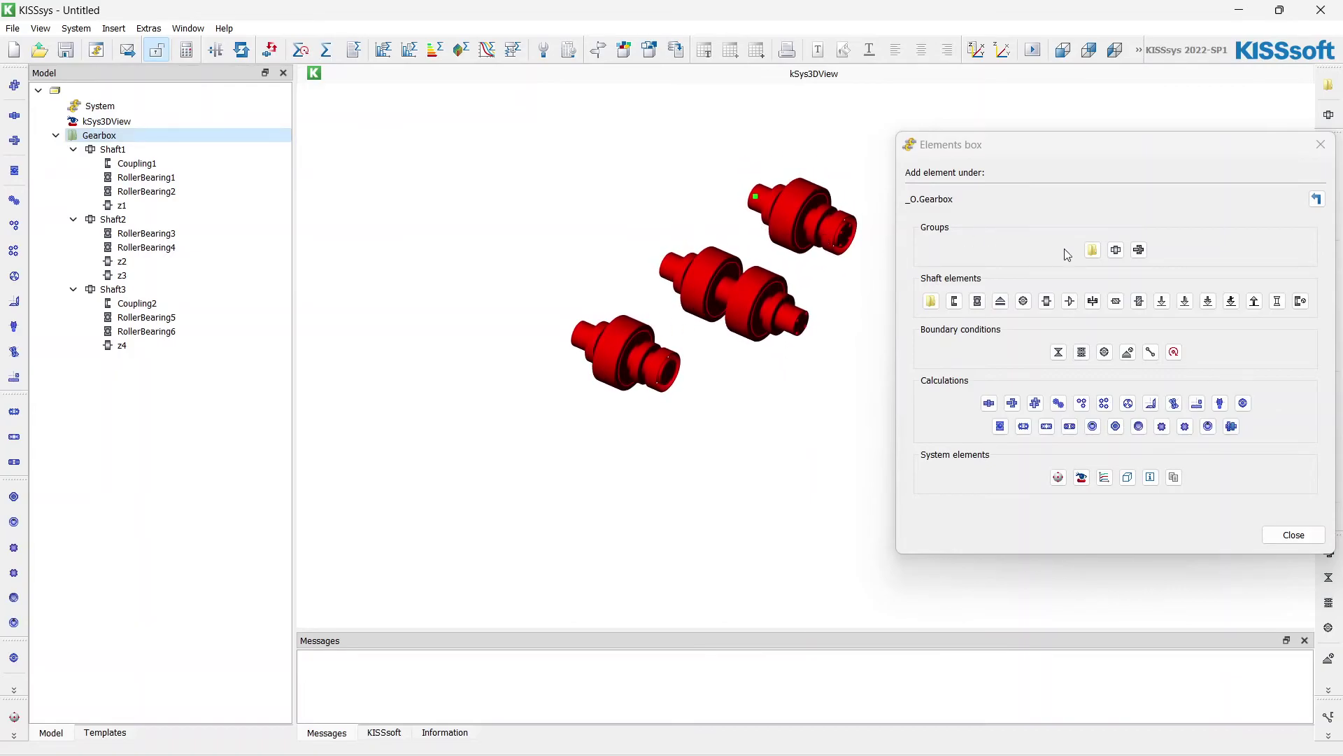
left_click(1151, 353)
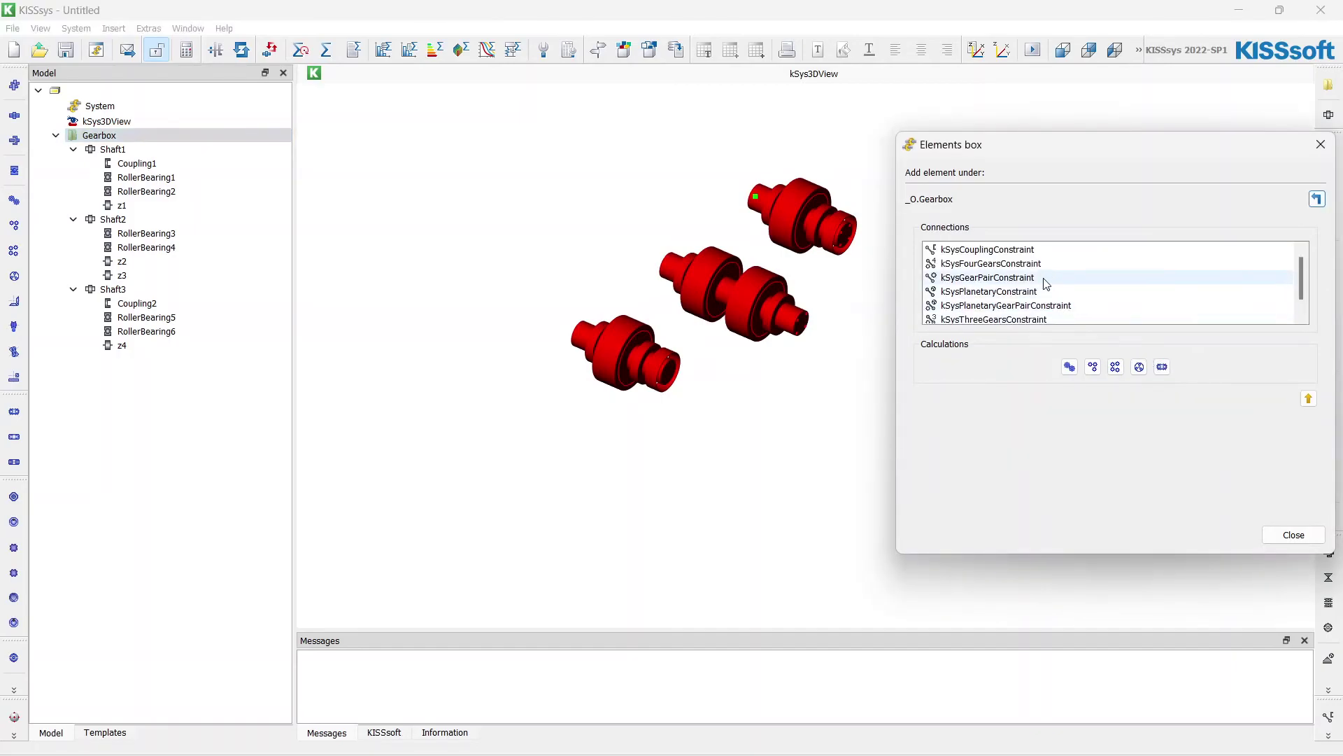
double_click(1046, 282)
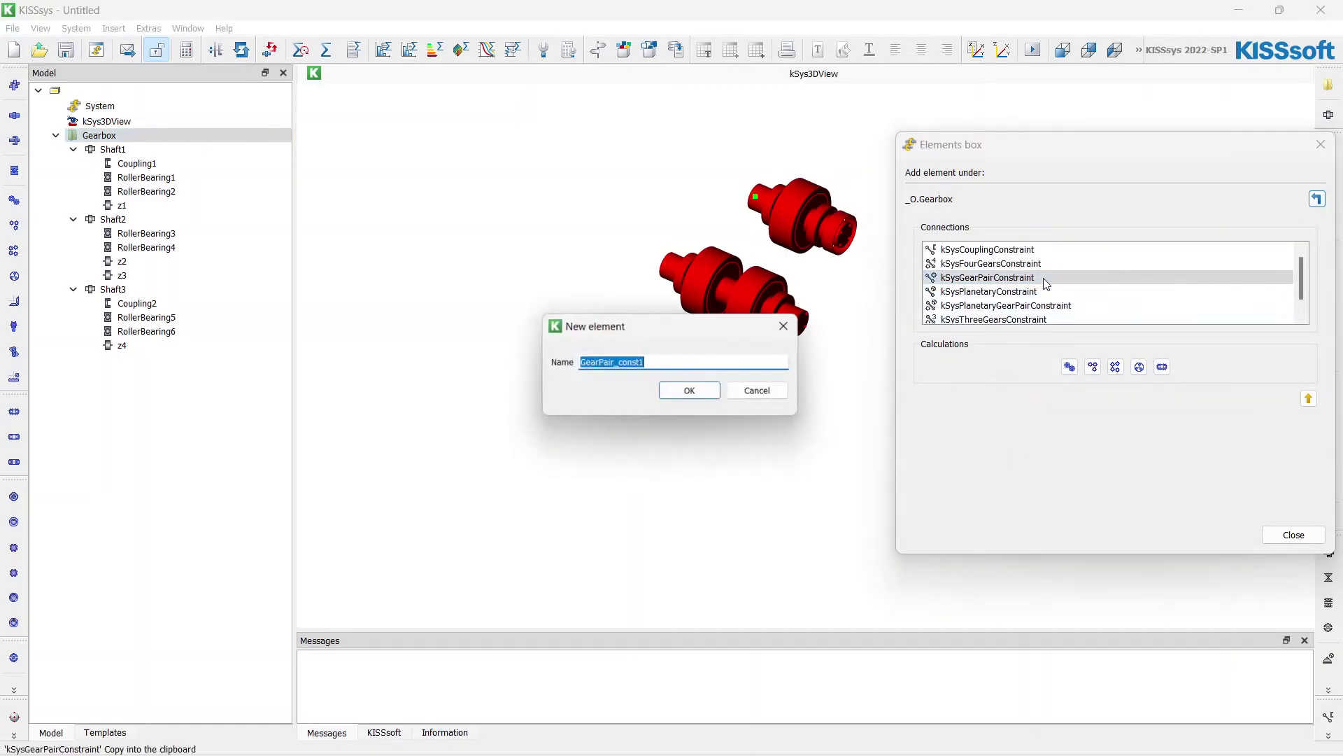
left_click(692, 392)
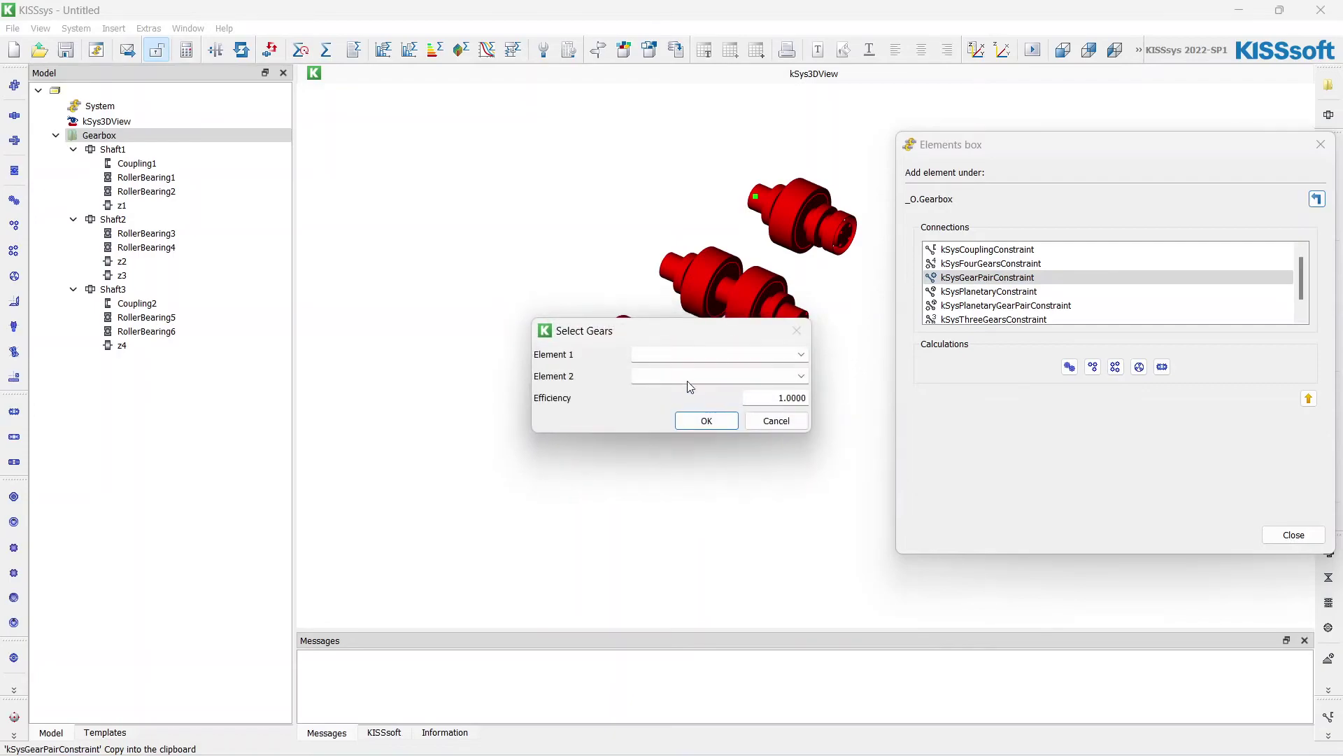
left_click(685, 355)
left_click(684, 366)
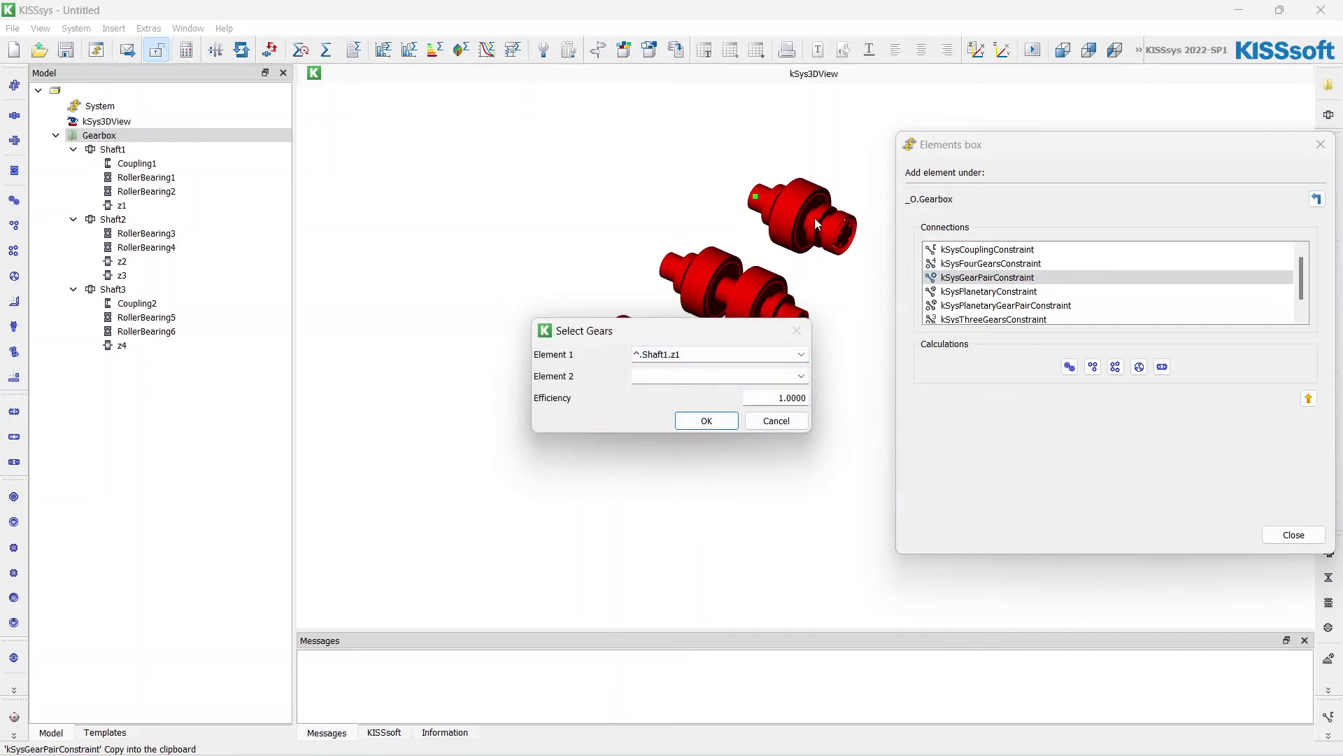
left_click(682, 377)
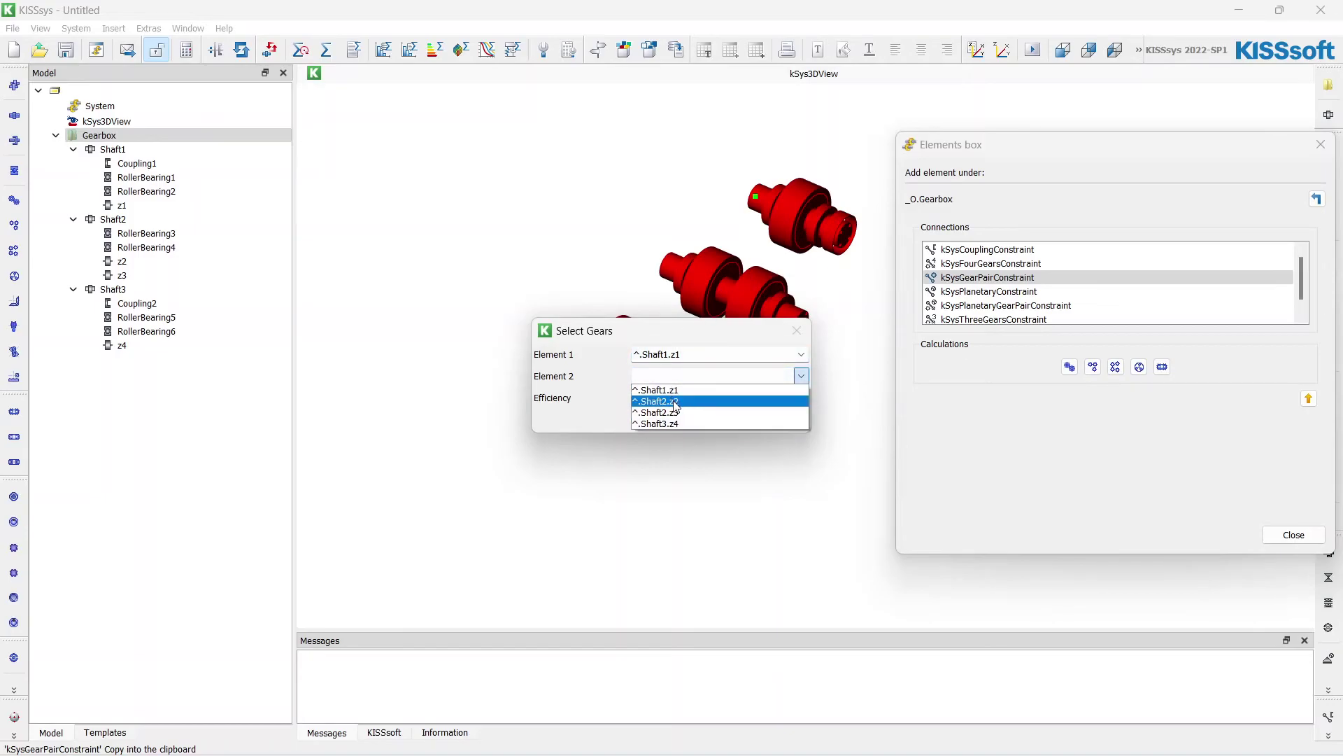
left_click(675, 401)
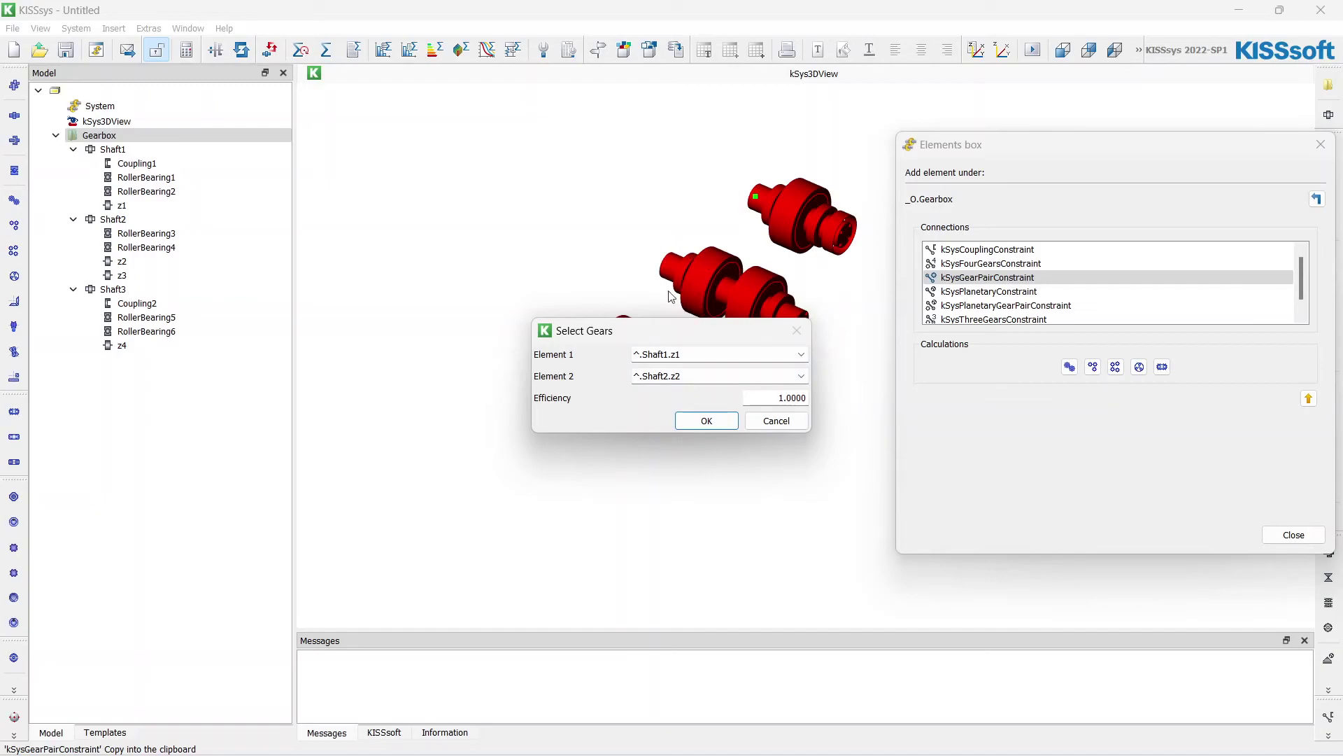
left_click(710, 422)
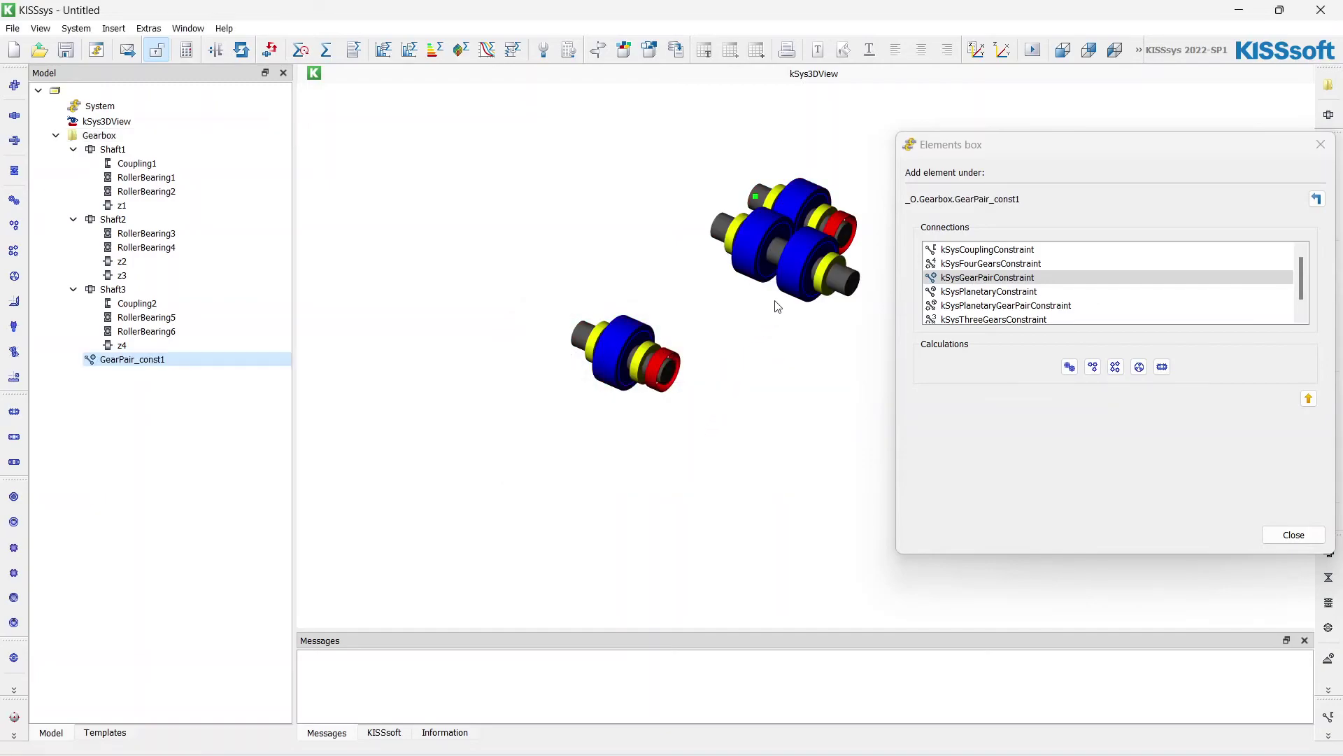
- Create gear pair constraint GearPair_const2 meshing gear z3 with gear z4
left_click(87, 138)
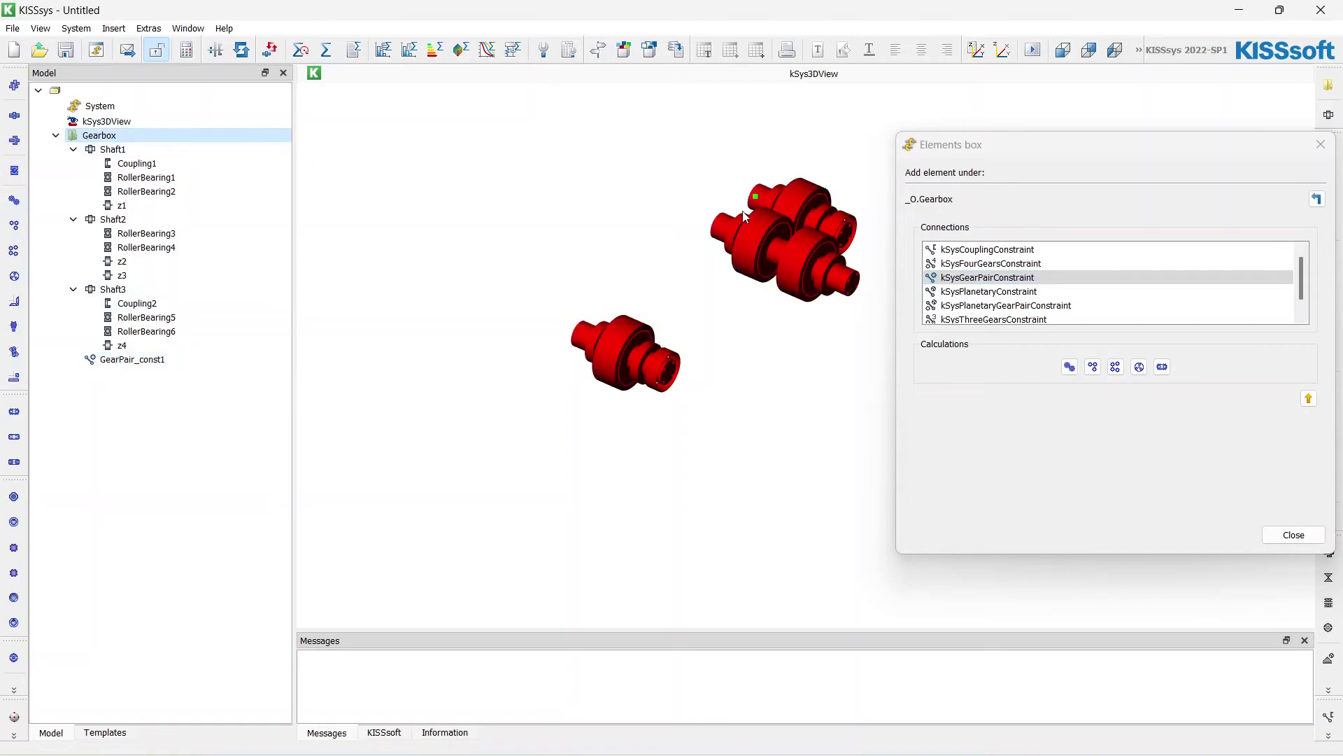
double_click(978, 279)
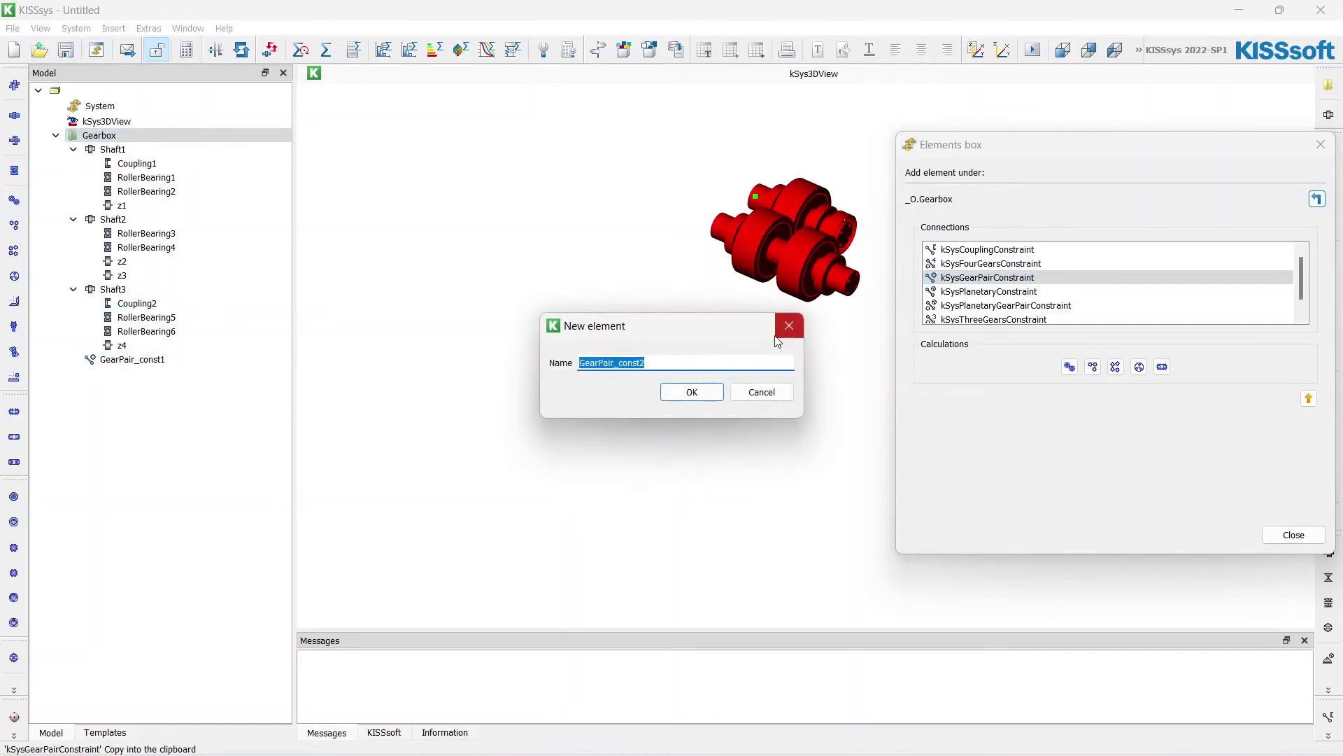
left_click(704, 393)
left_click(675, 355)
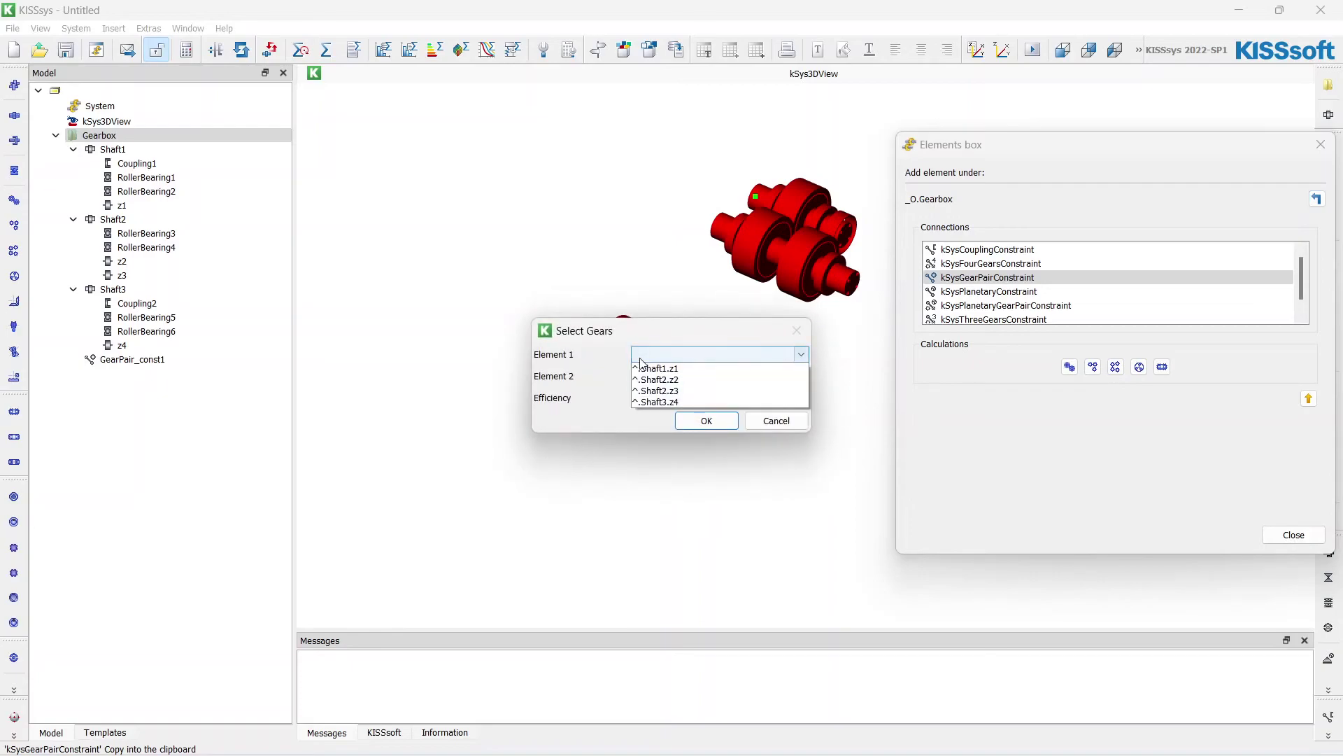
left_click(693, 391)
left_click(686, 378)
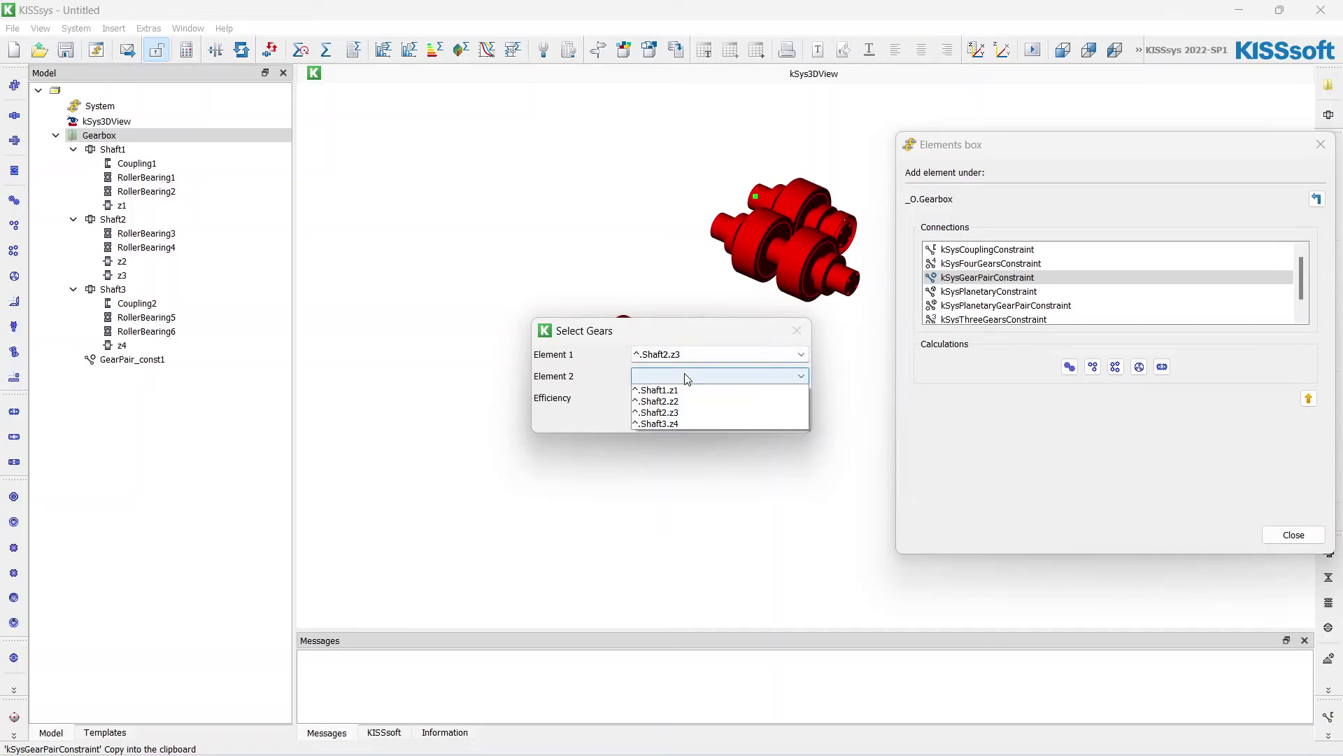
left_click(684, 423)
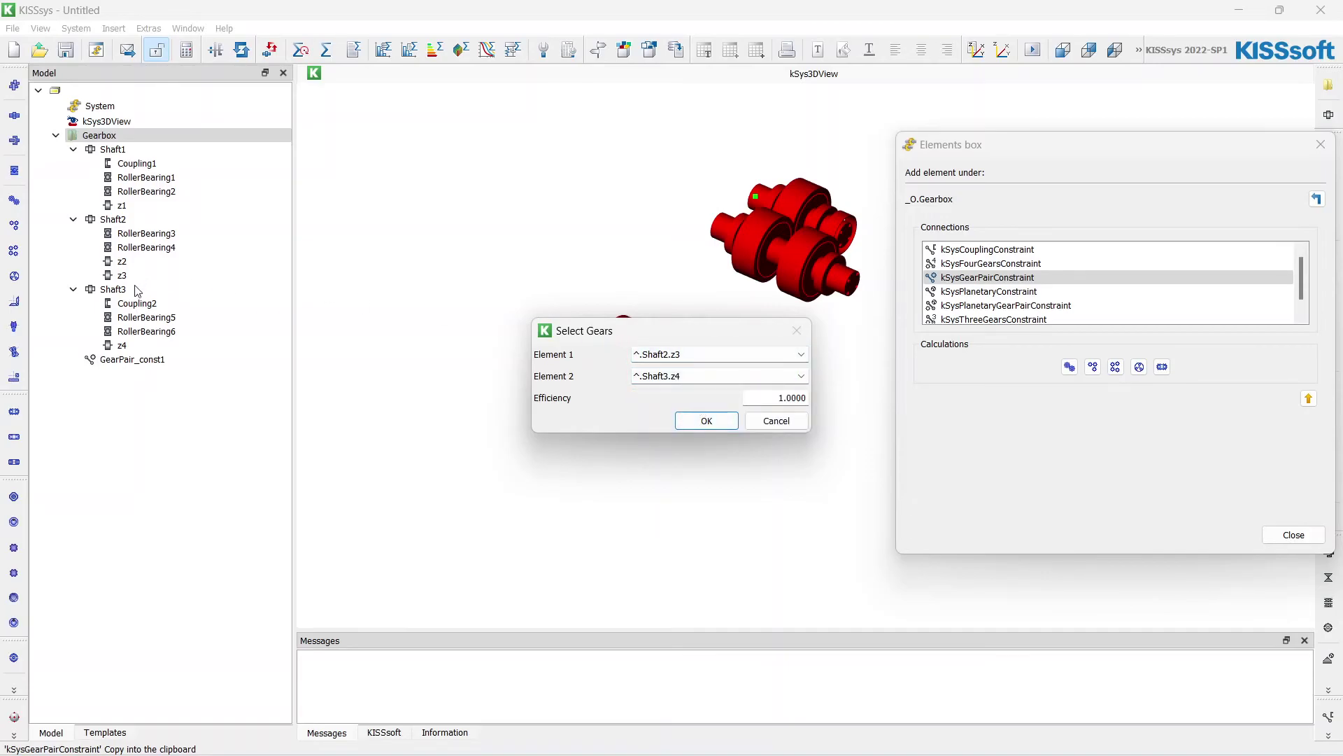
left_click(707, 420)
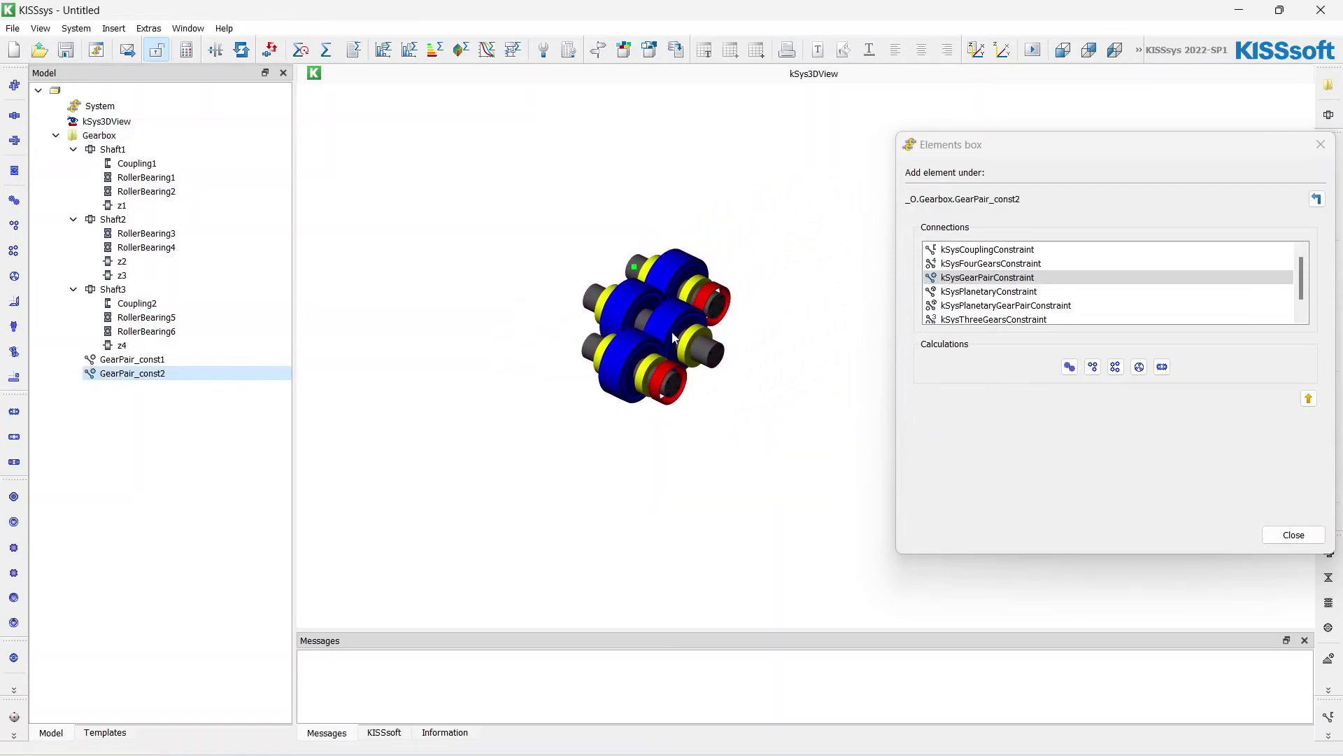
middle_click_drag(578, 275, 614, 296)
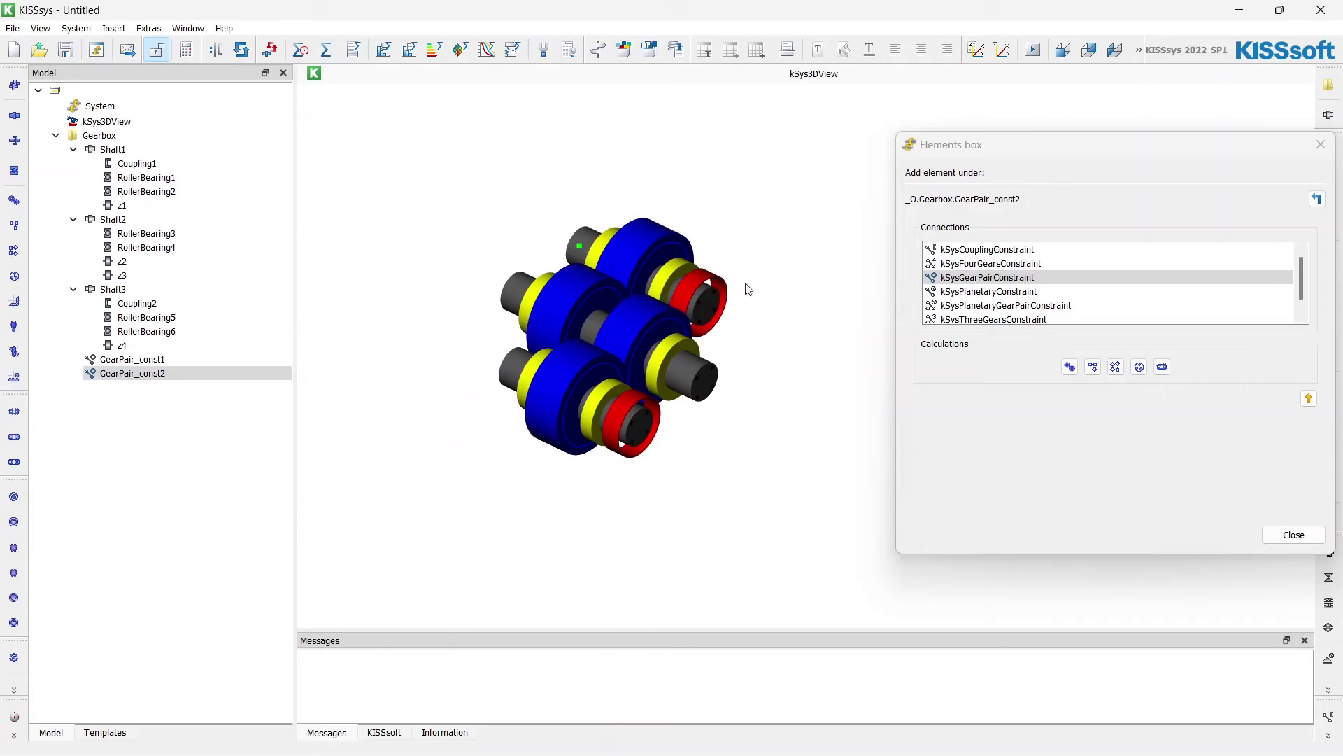
- Add GearPair_const2 under Gearbox with Element 1 Shaft2.z3 and Element 2 Shaft3.z4
left_click(150, 137)
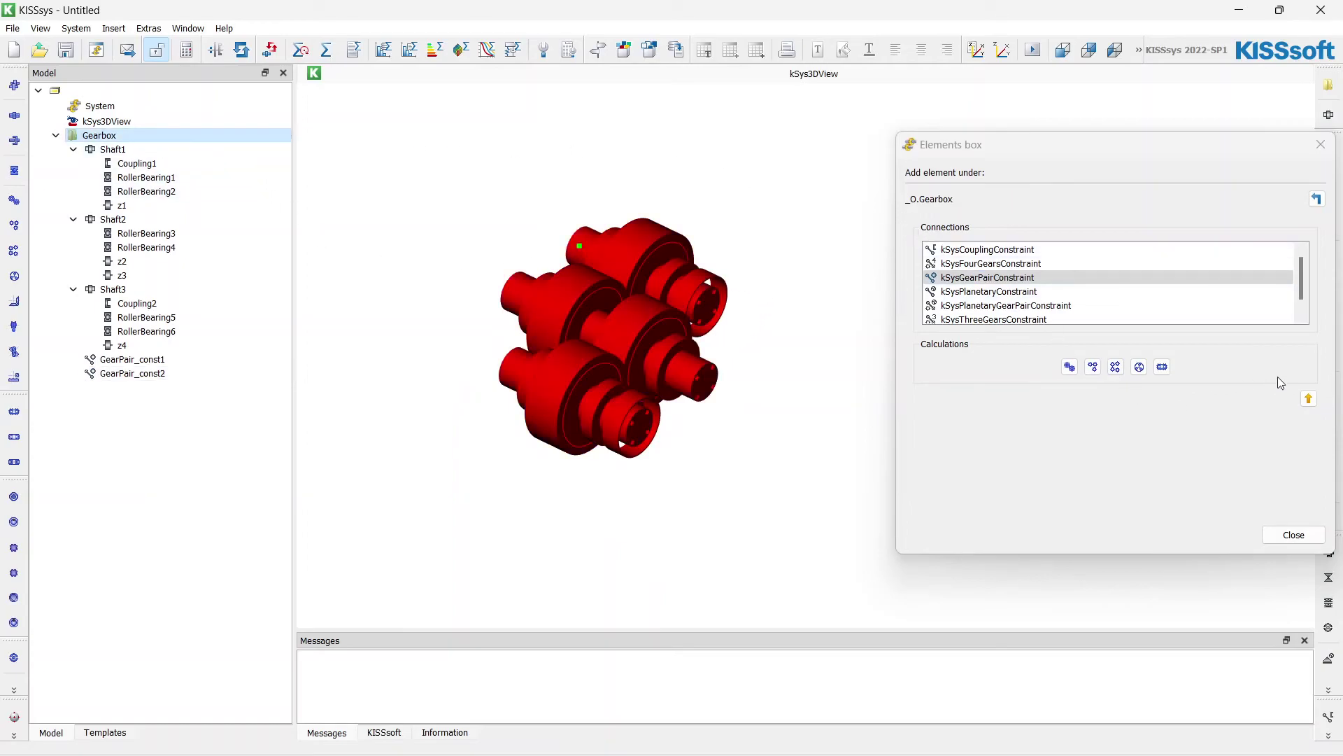
left_click(1315, 201)
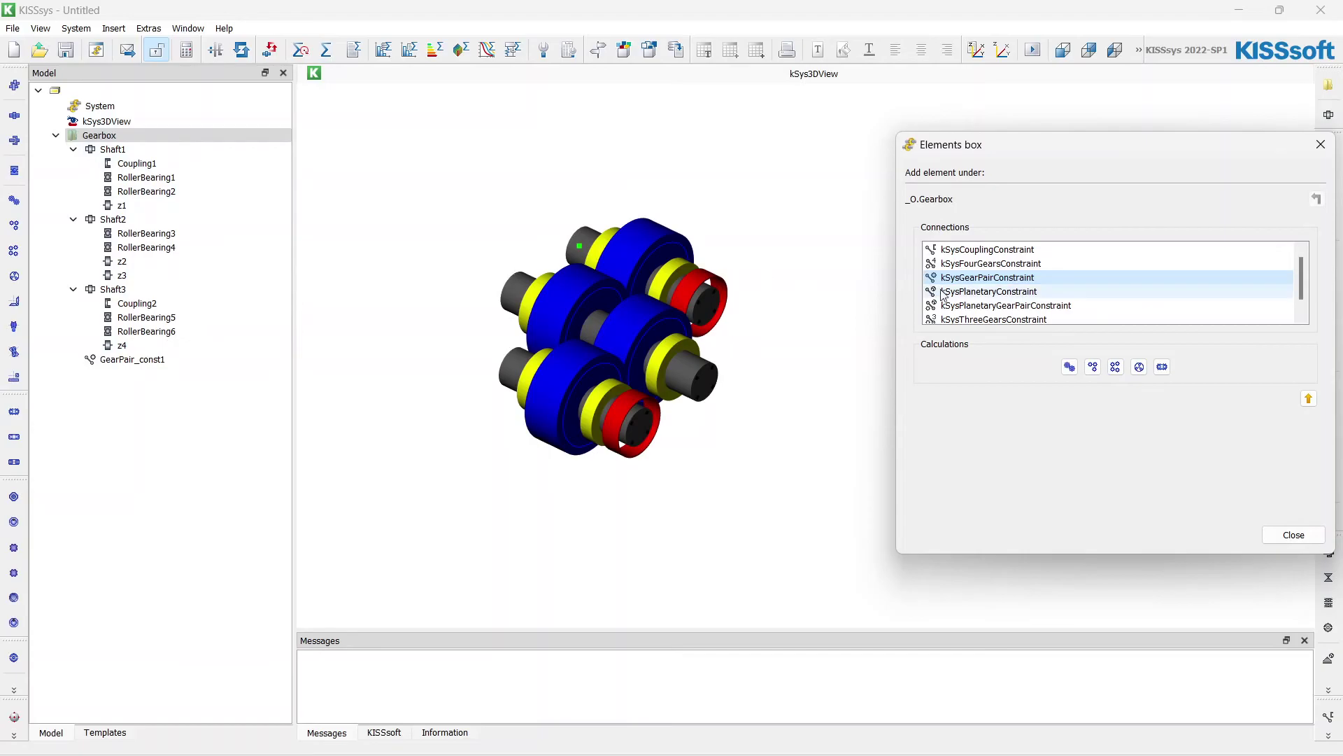
double_click(987, 279)
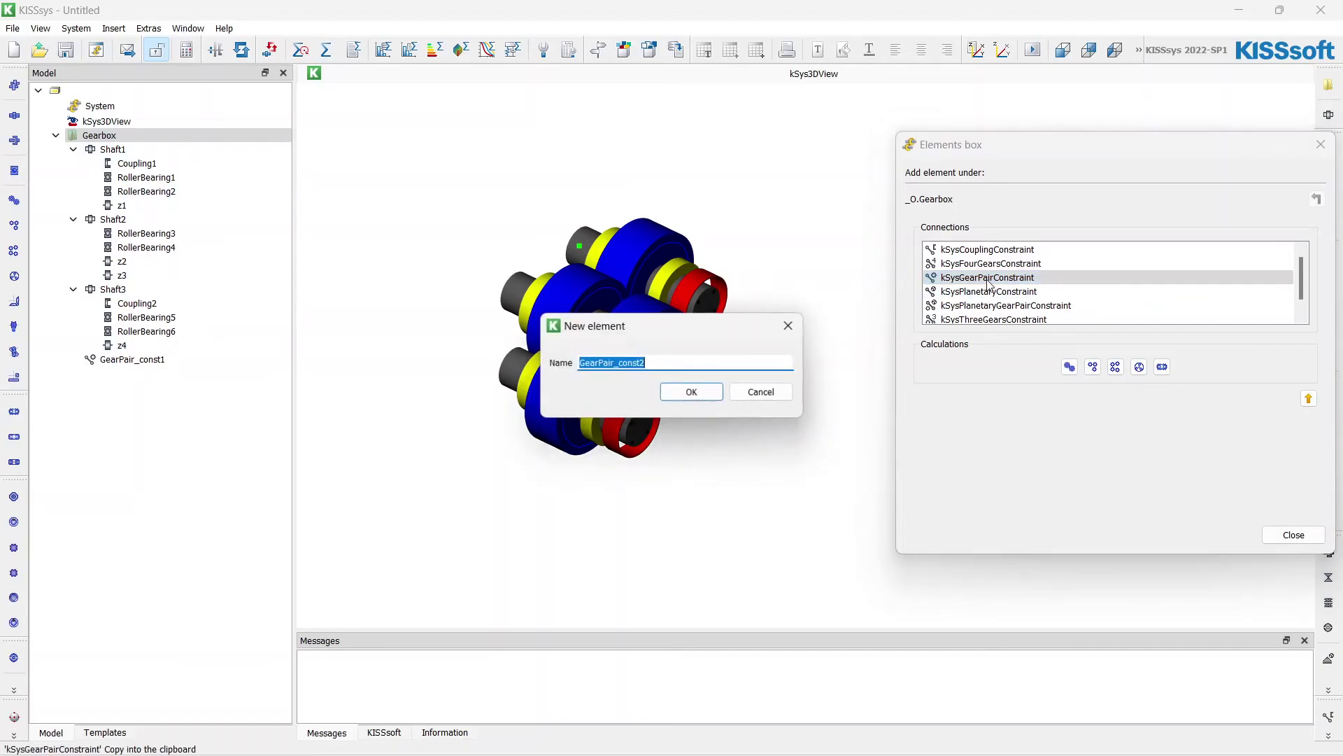
left_click(684, 358)
left_click(684, 386)
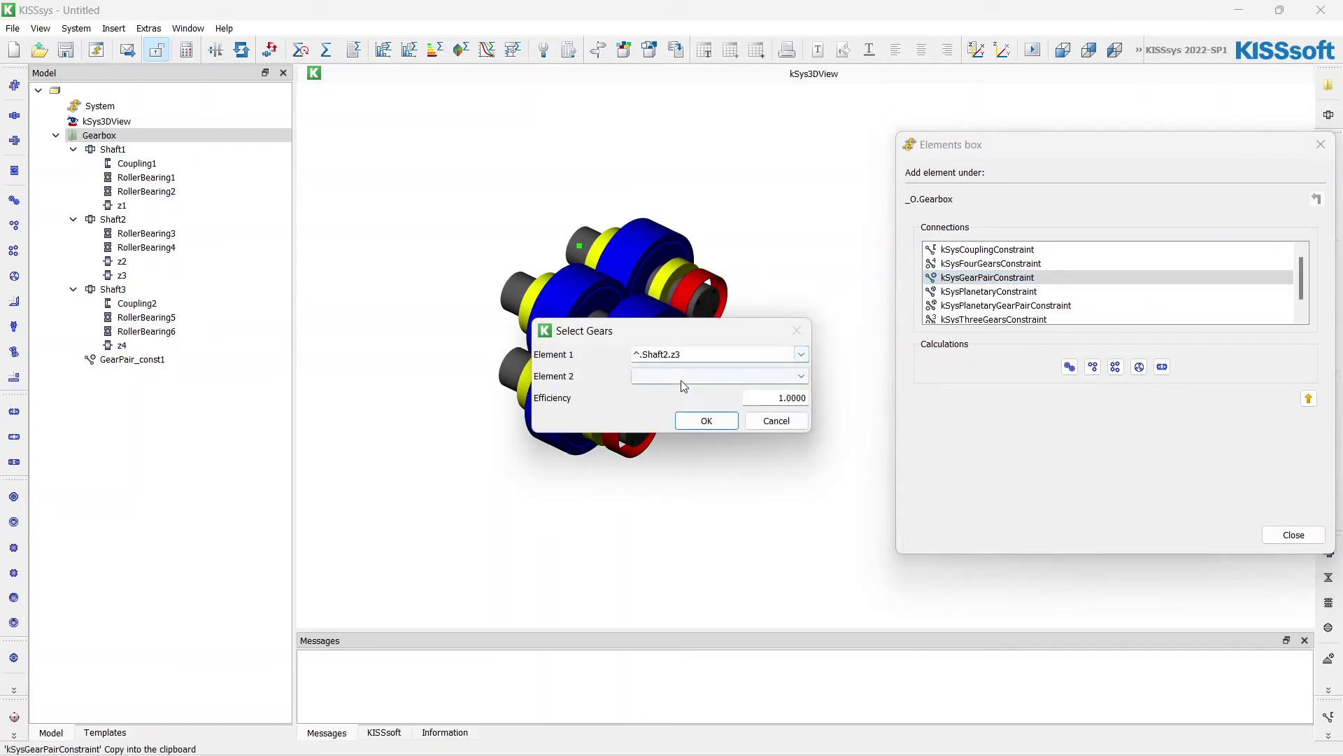
left_click(683, 378)
left_click(686, 417)
left_click(706, 420)
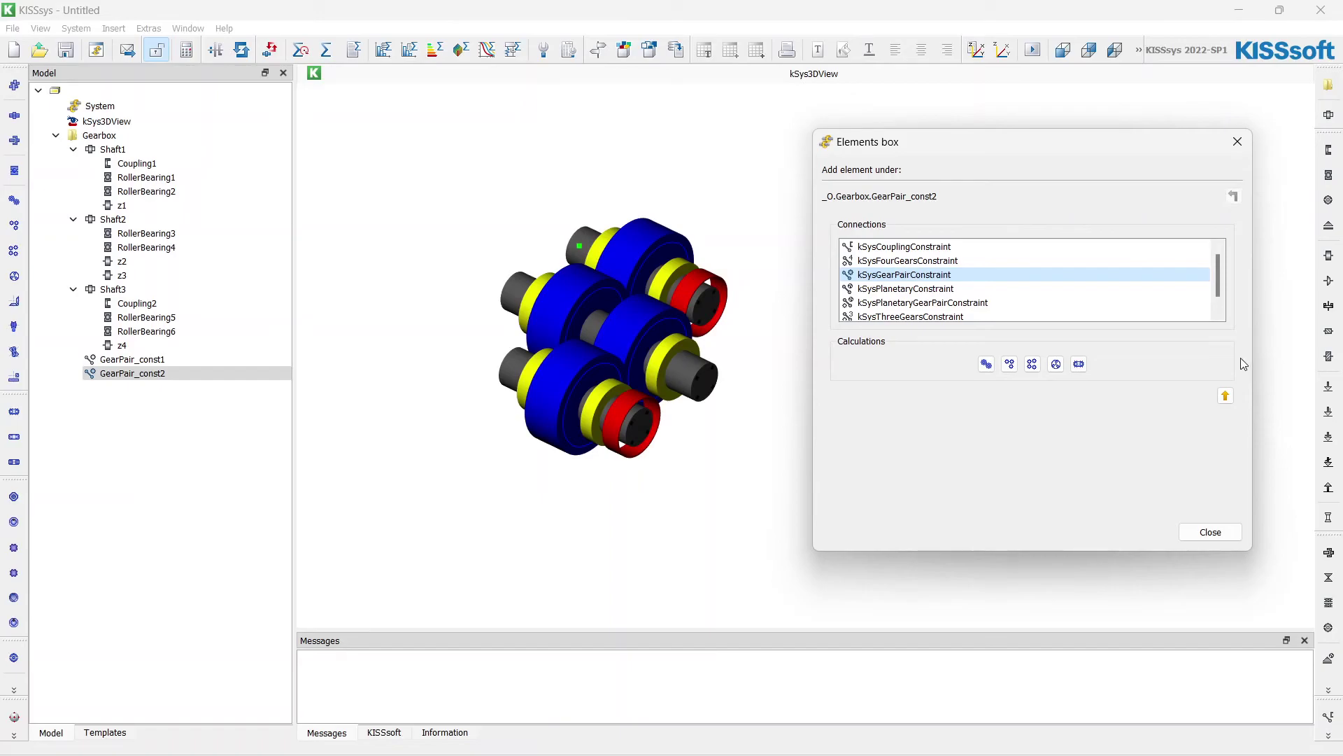
left_click(1225, 395)
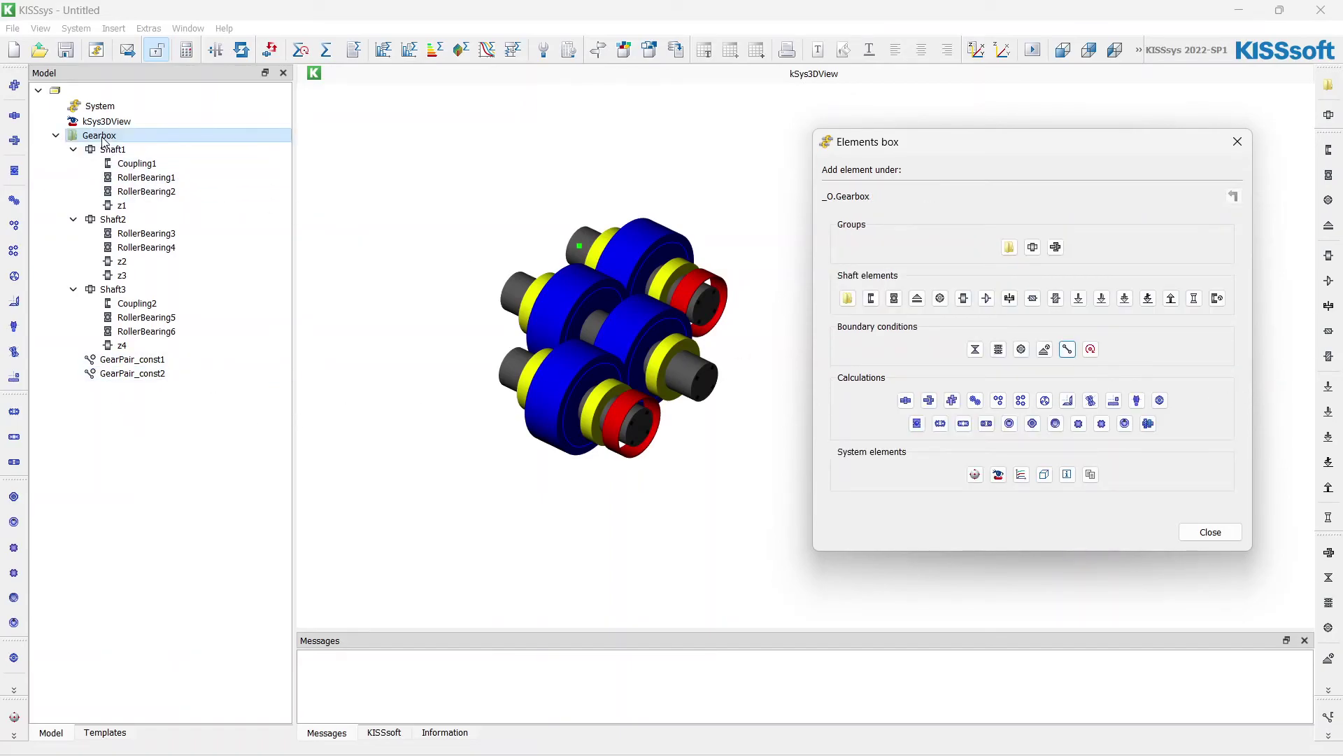
- Add a speed-or-force element named Input on Shaft1.Coupling1
left_click(693, 240)
left_click(1091, 349)
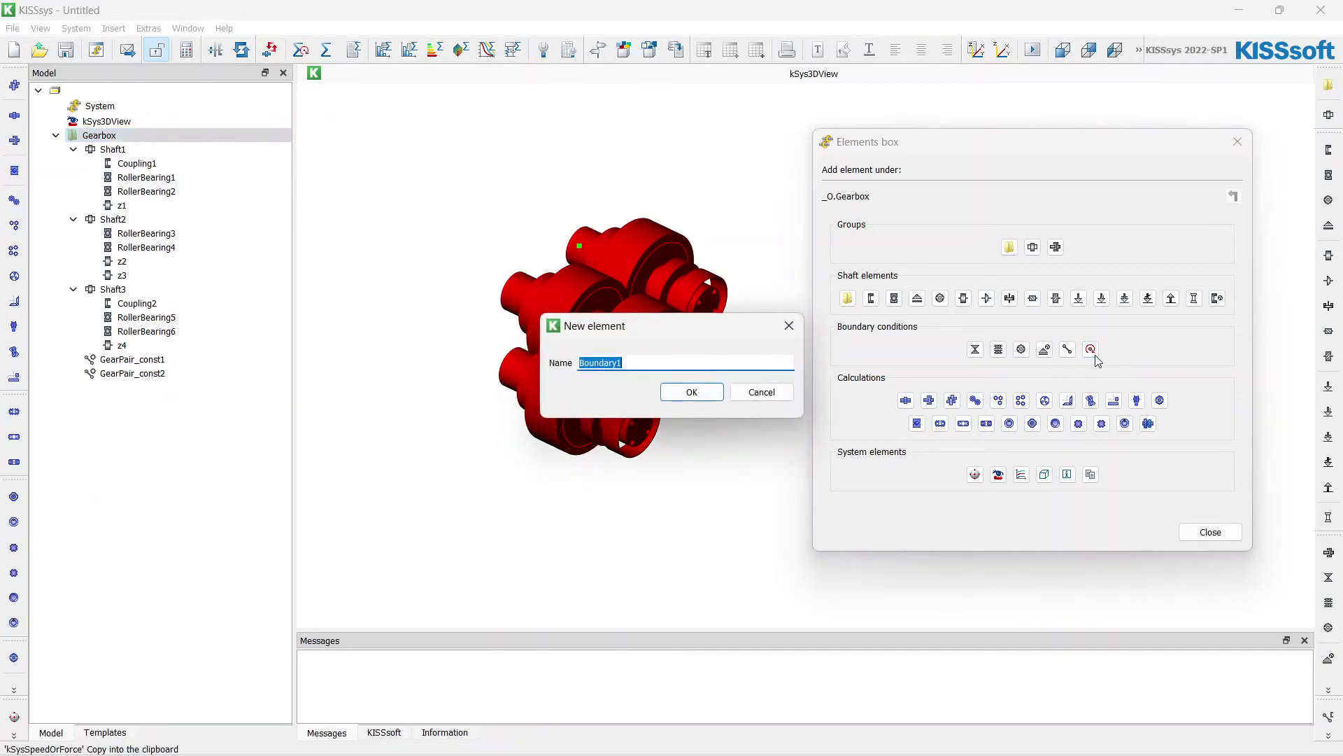
type("Input")
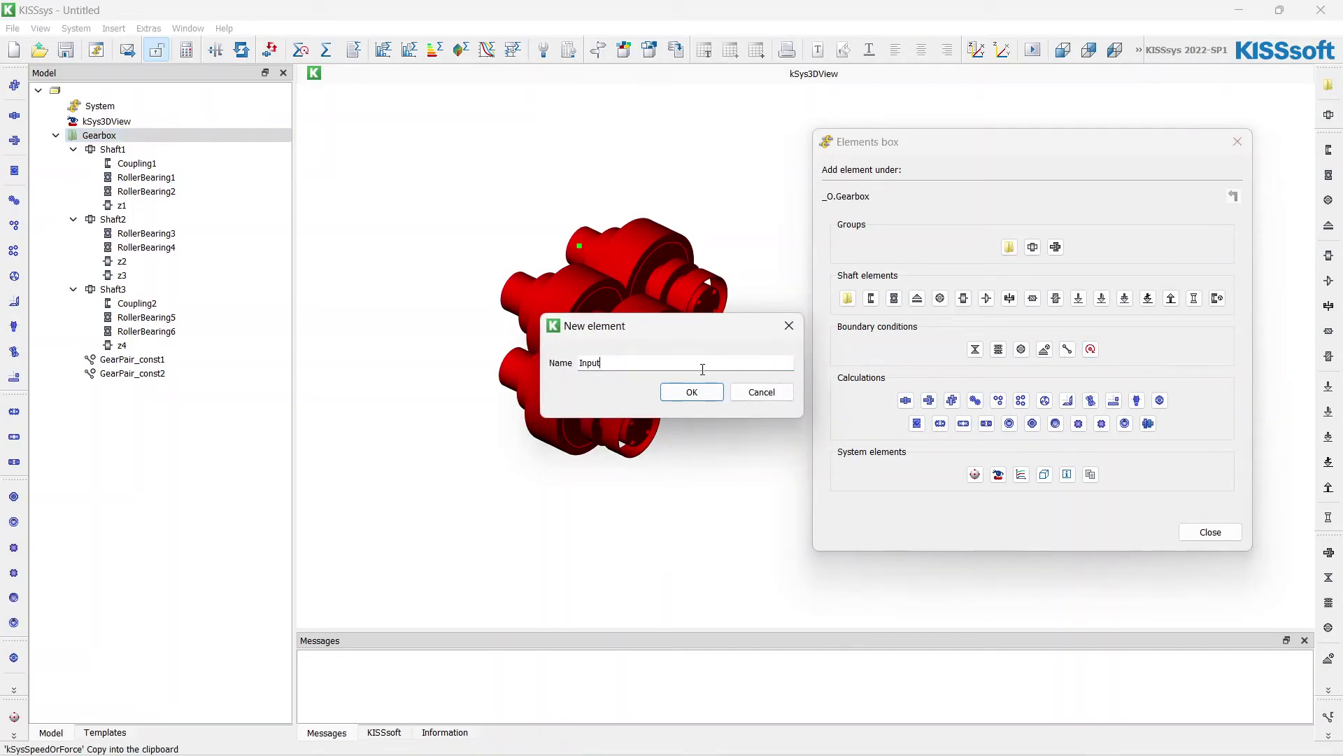
left_click(692, 392)
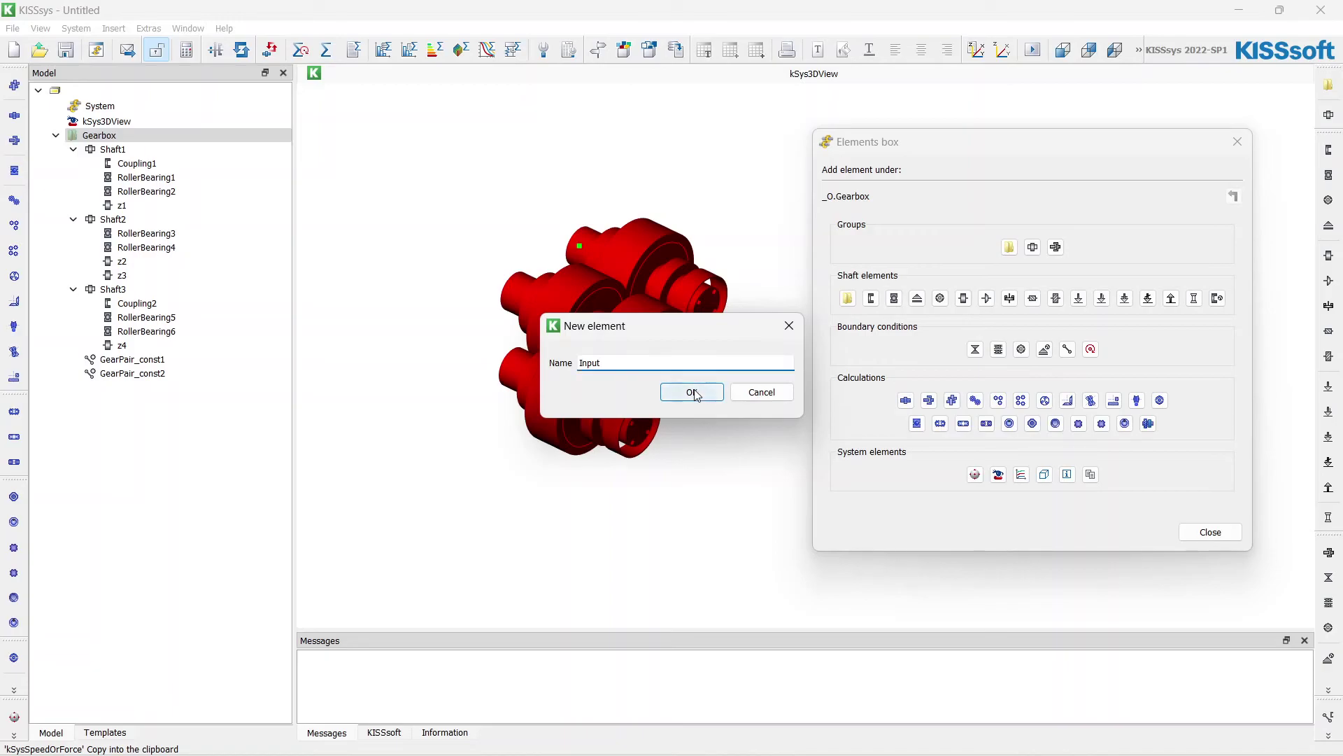
left_click(663, 310)
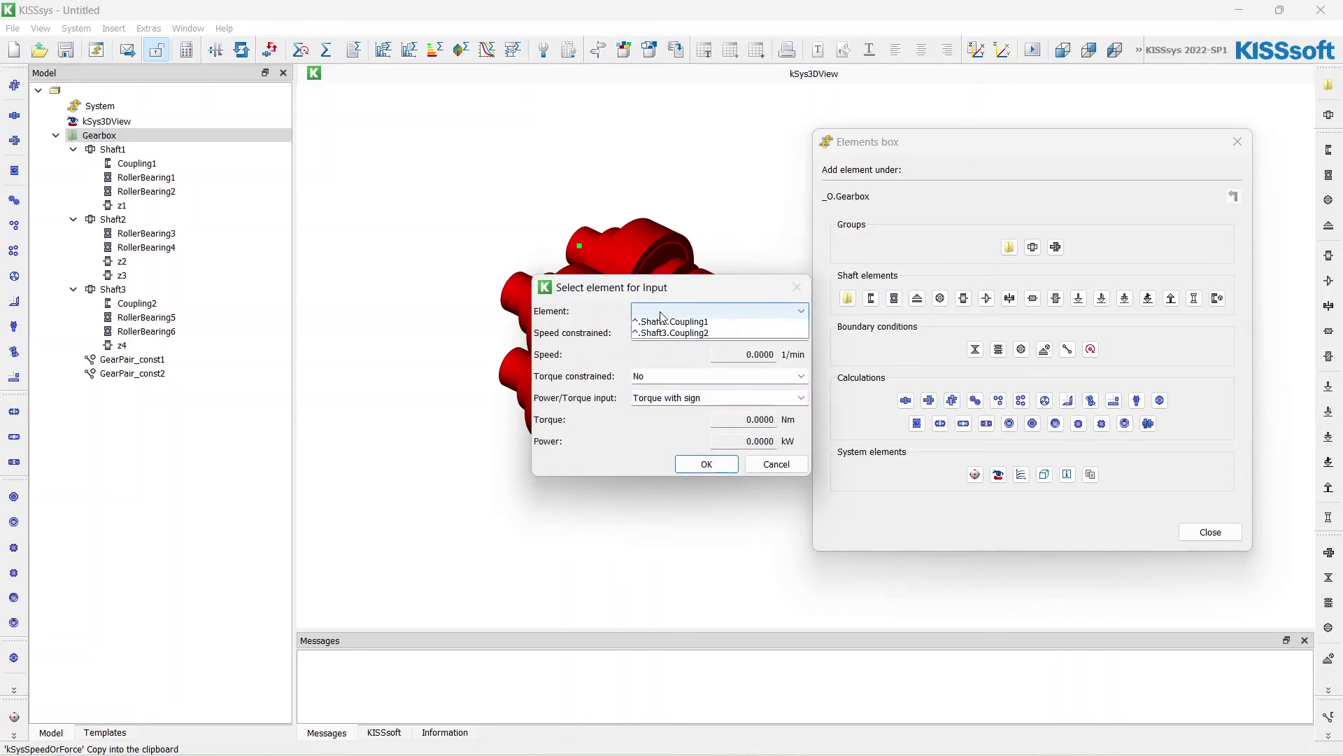
left_click(668, 325)
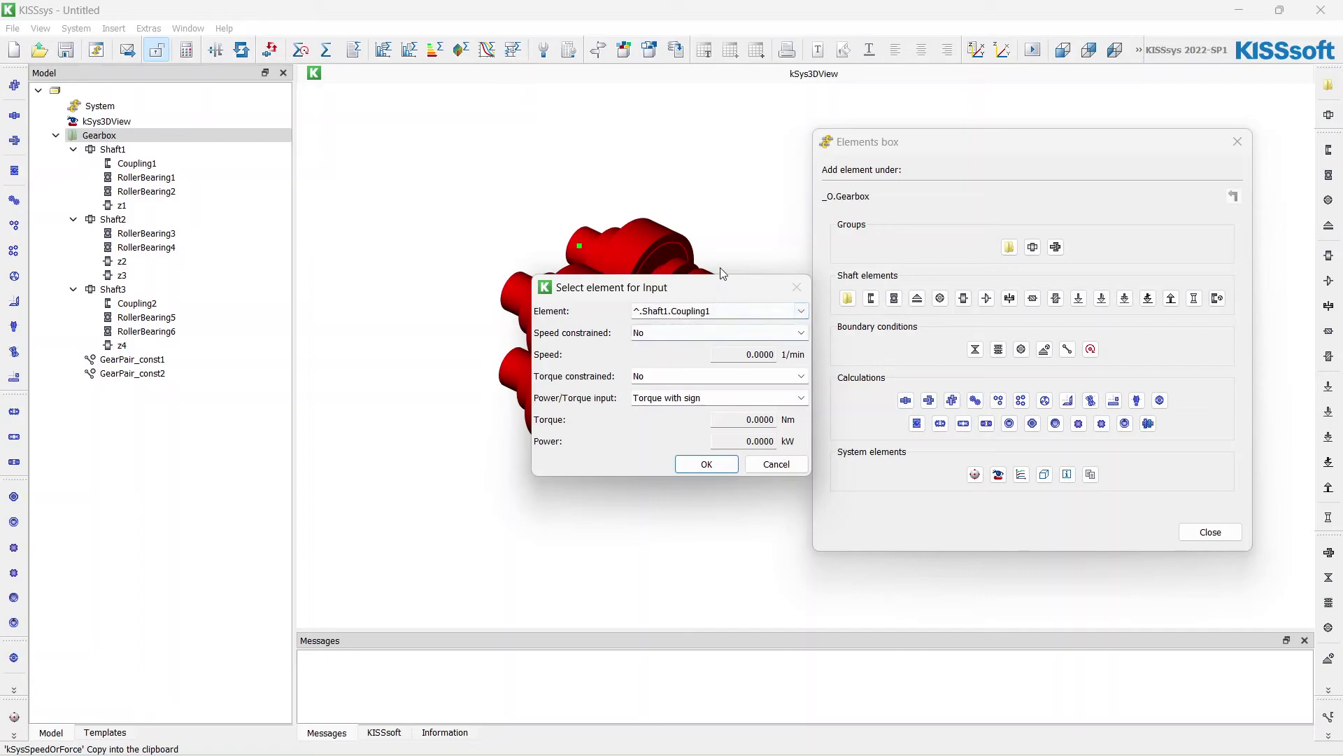
left_click_drag(729, 292, 772, 312)
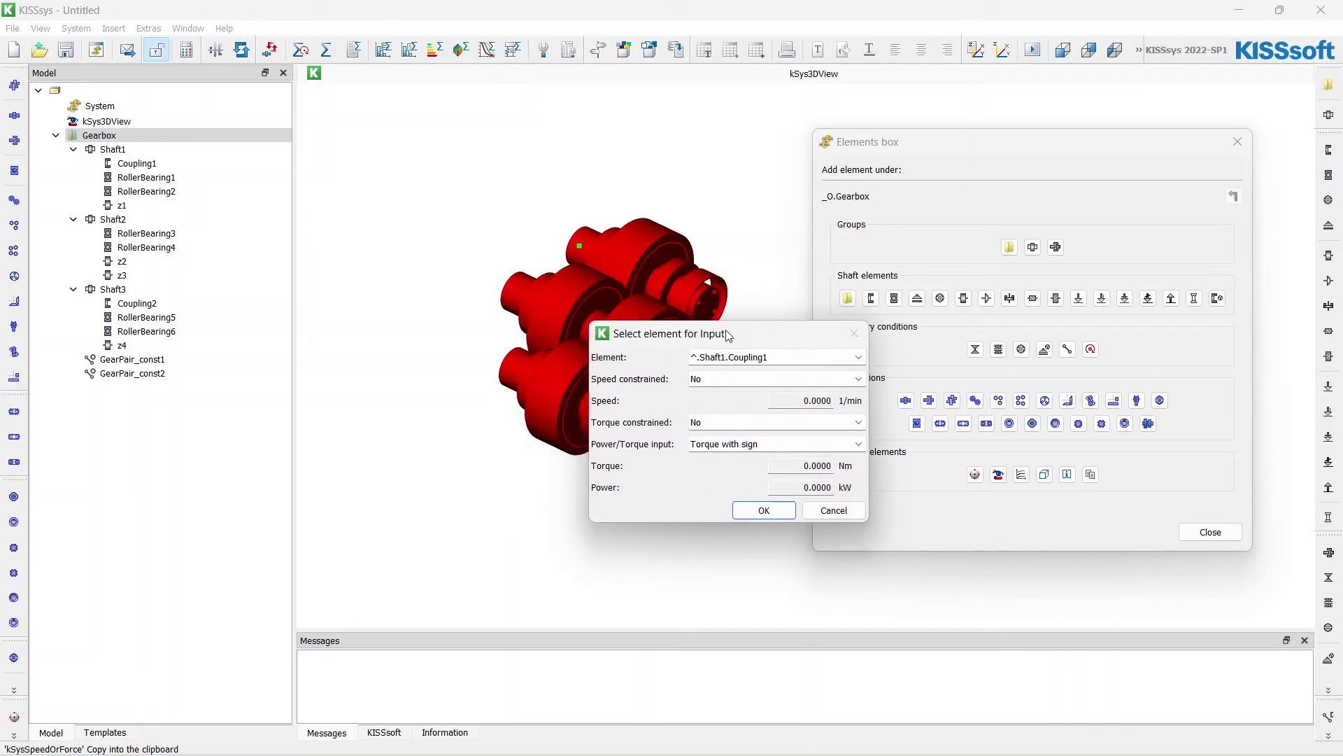
- Constrain Input's speed to 1000 1/min and its driving torque to 45 Nm
left_click(724, 379)
left_click(724, 399)
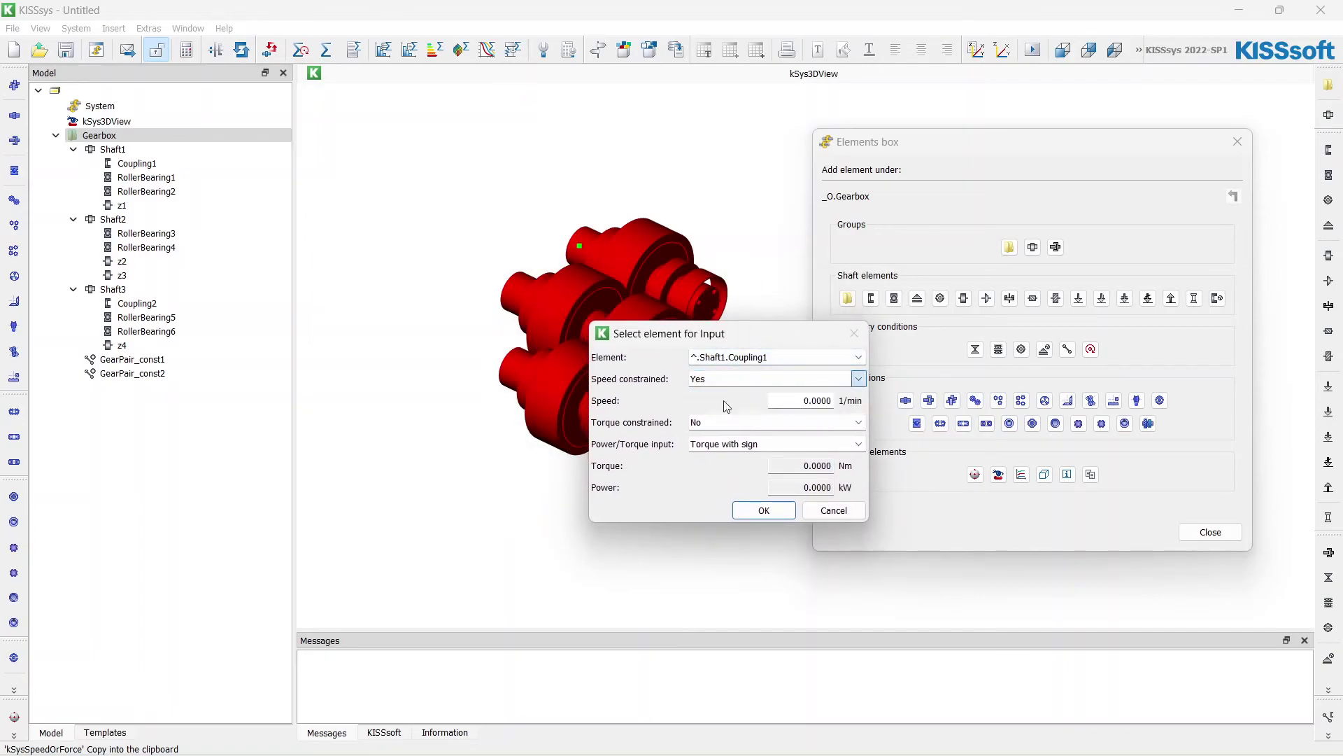
double_click(817, 400)
type("1000")
left_click(812, 422)
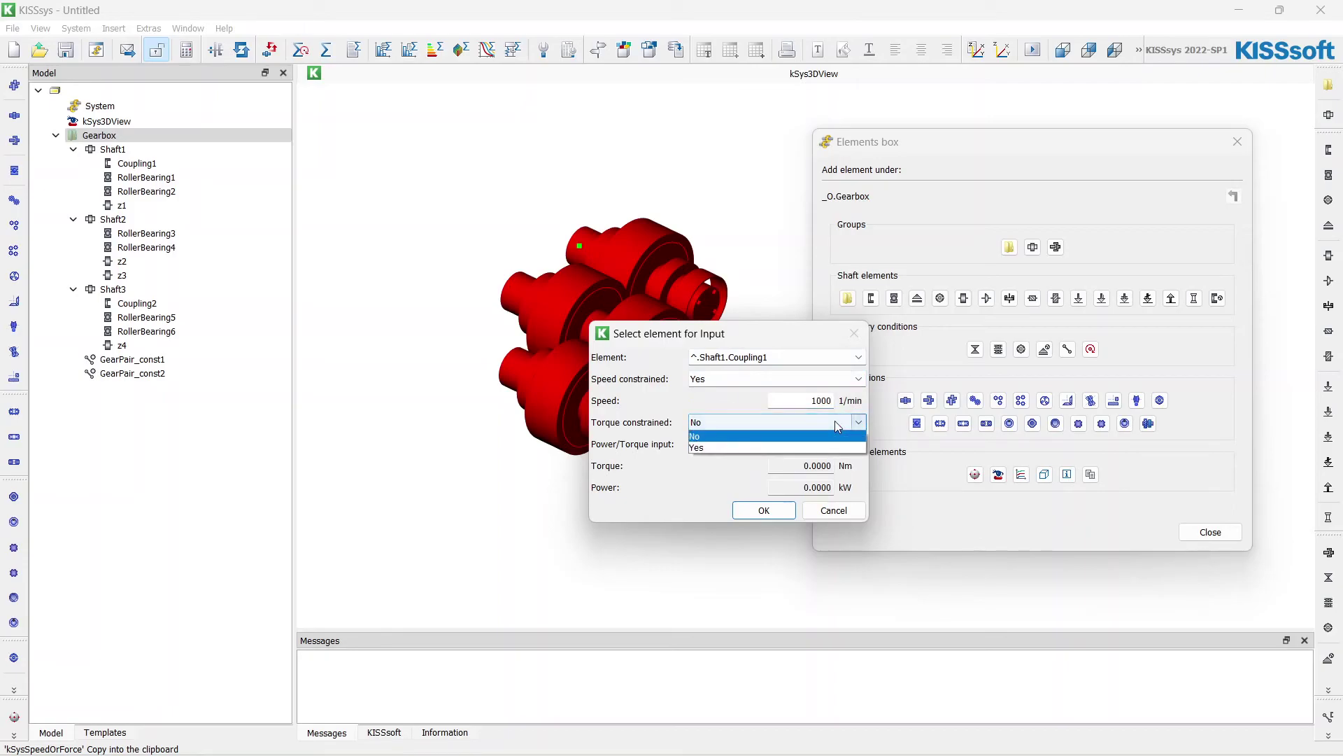
left_click(805, 447)
left_click(790, 444)
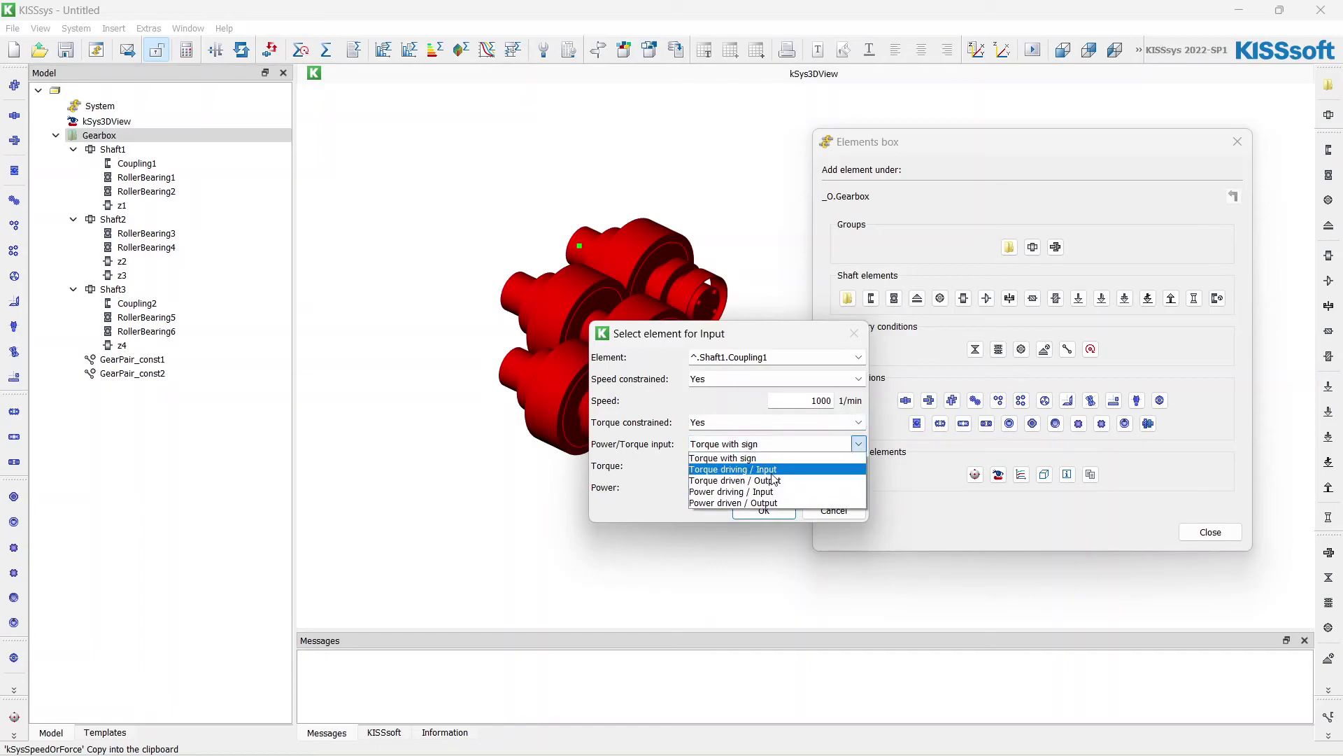
left_click(769, 469)
left_click(801, 471)
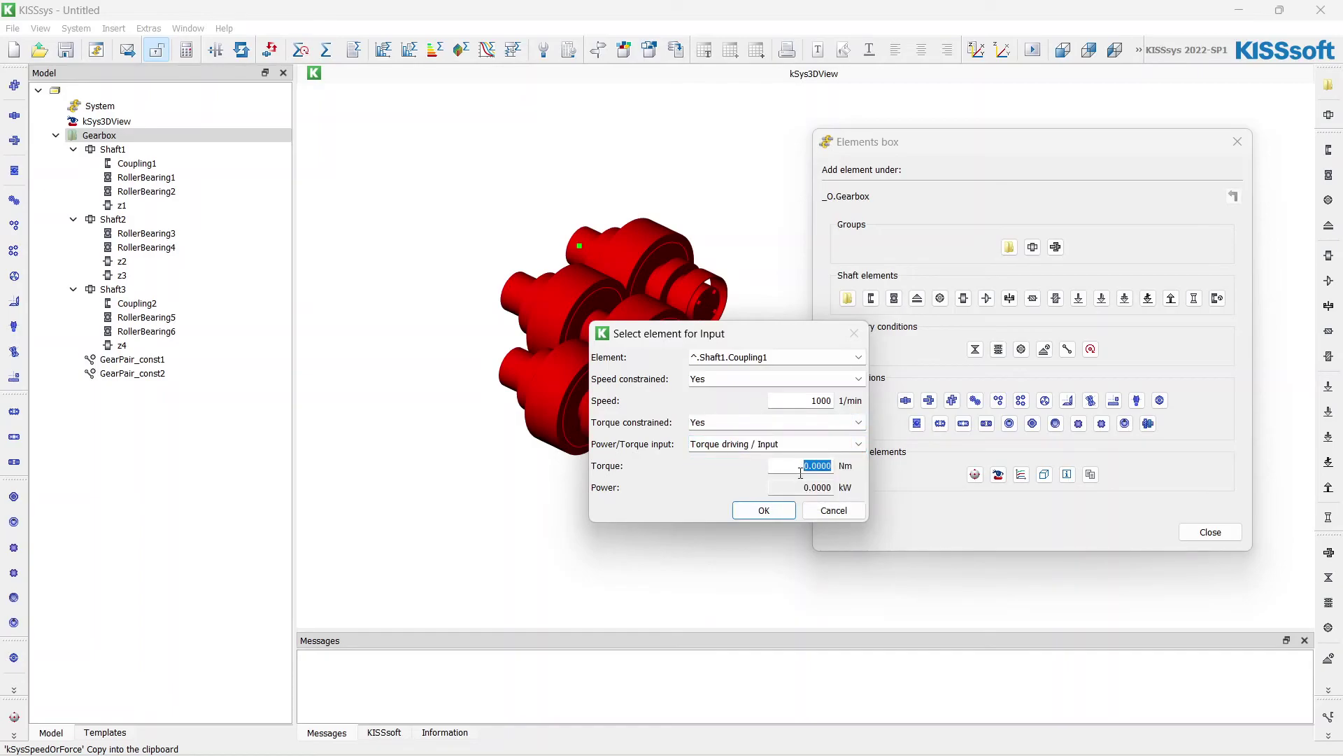
type("450")
left_click(782, 517)
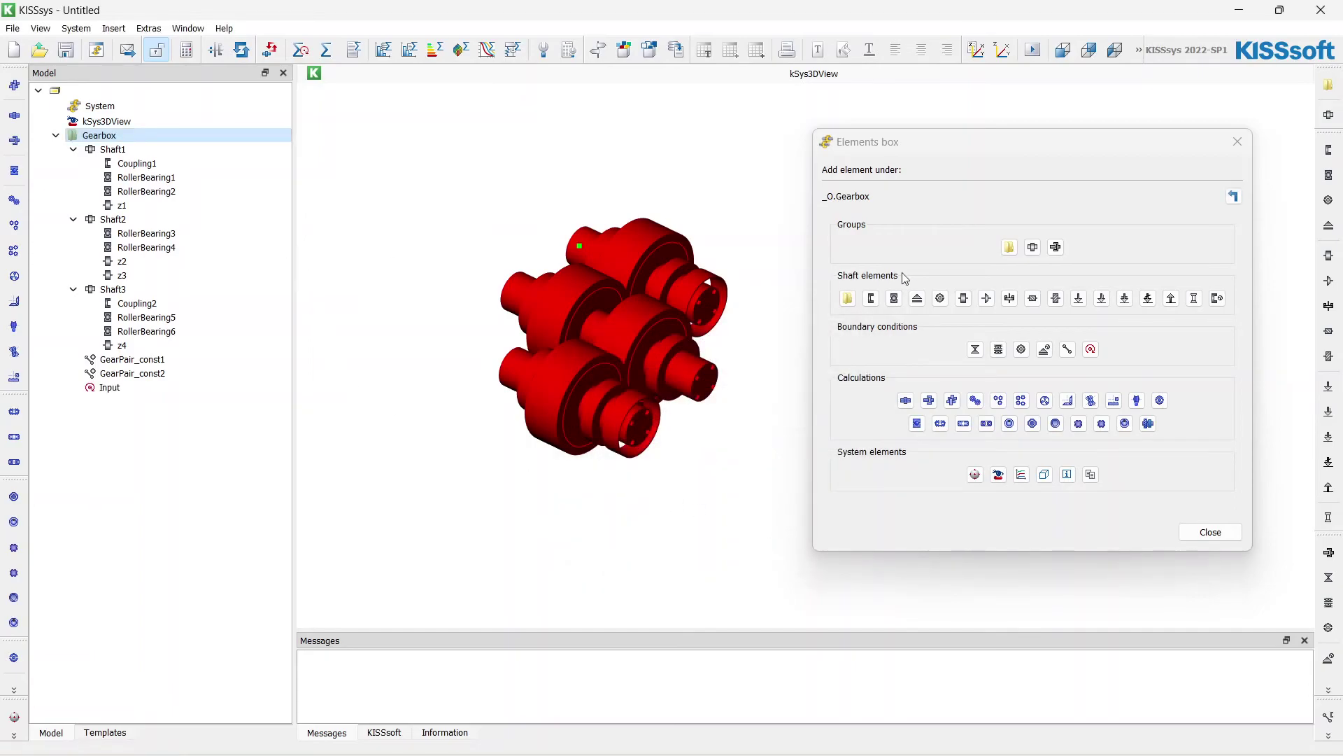
left_click(1091, 349)
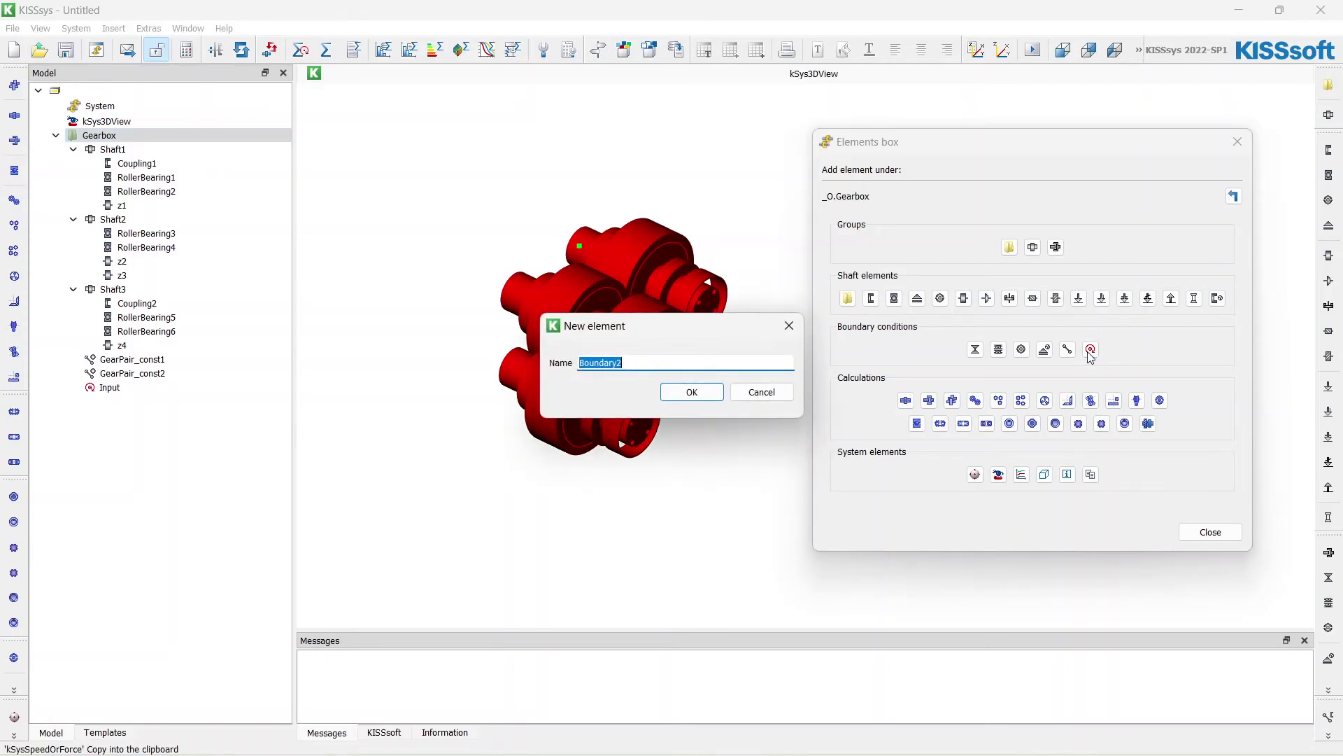
- Name the boundary condition Output, attach it to Shaft3.Coupling2, set torque driven output
type("Output")
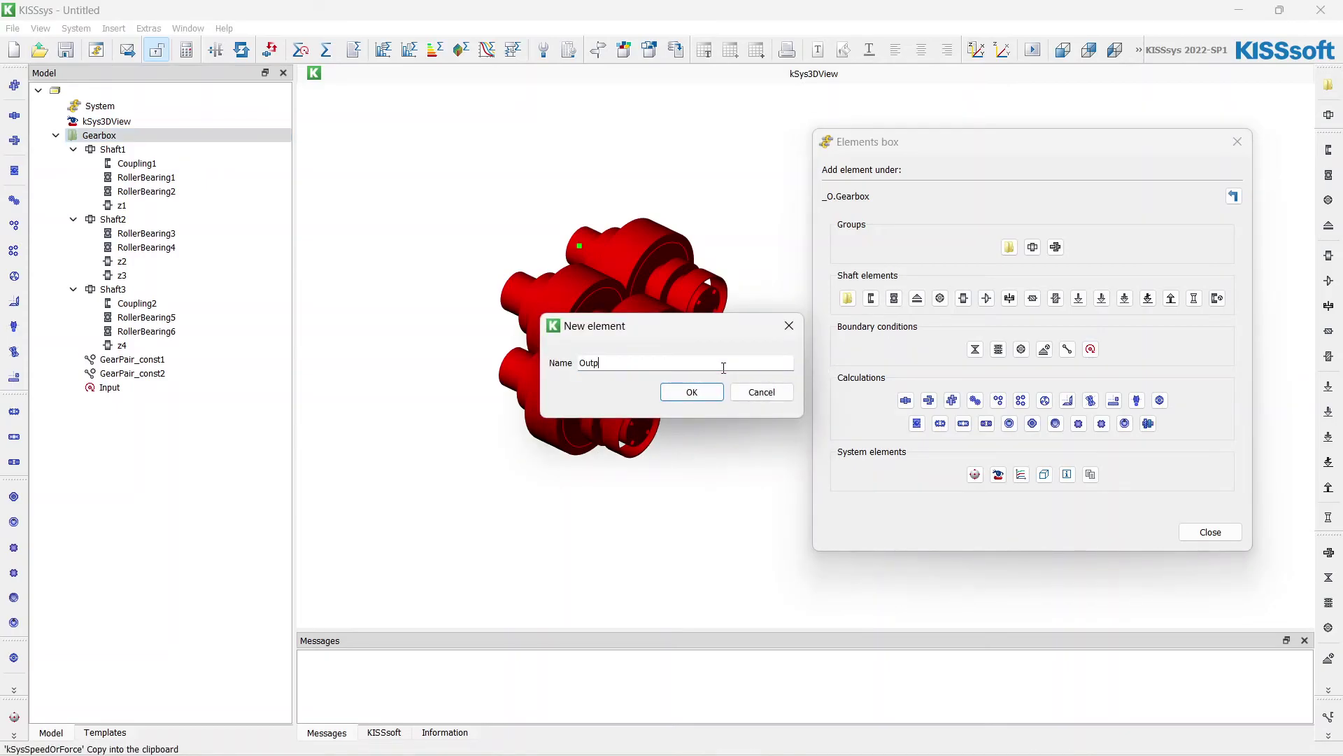
left_click(690, 391)
left_click(700, 311)
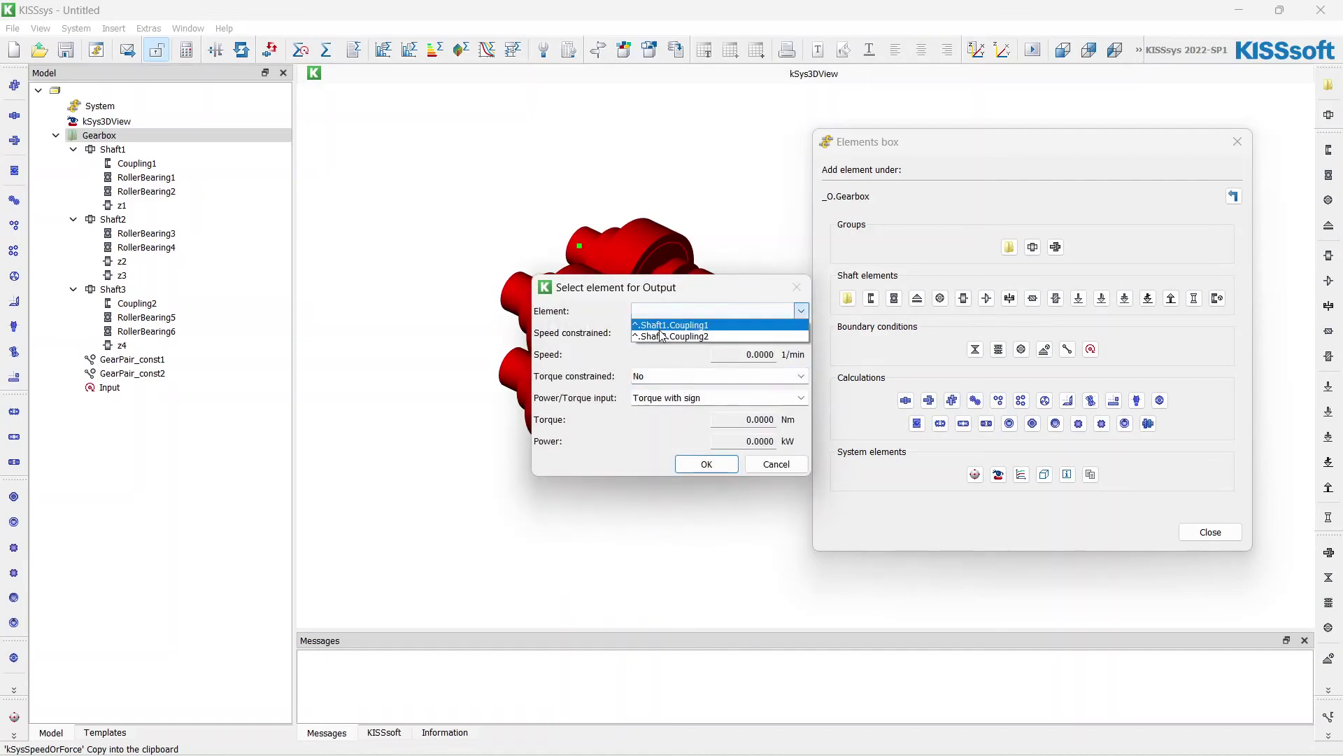
left_click(671, 336)
left_click_drag(635, 295, 777, 287)
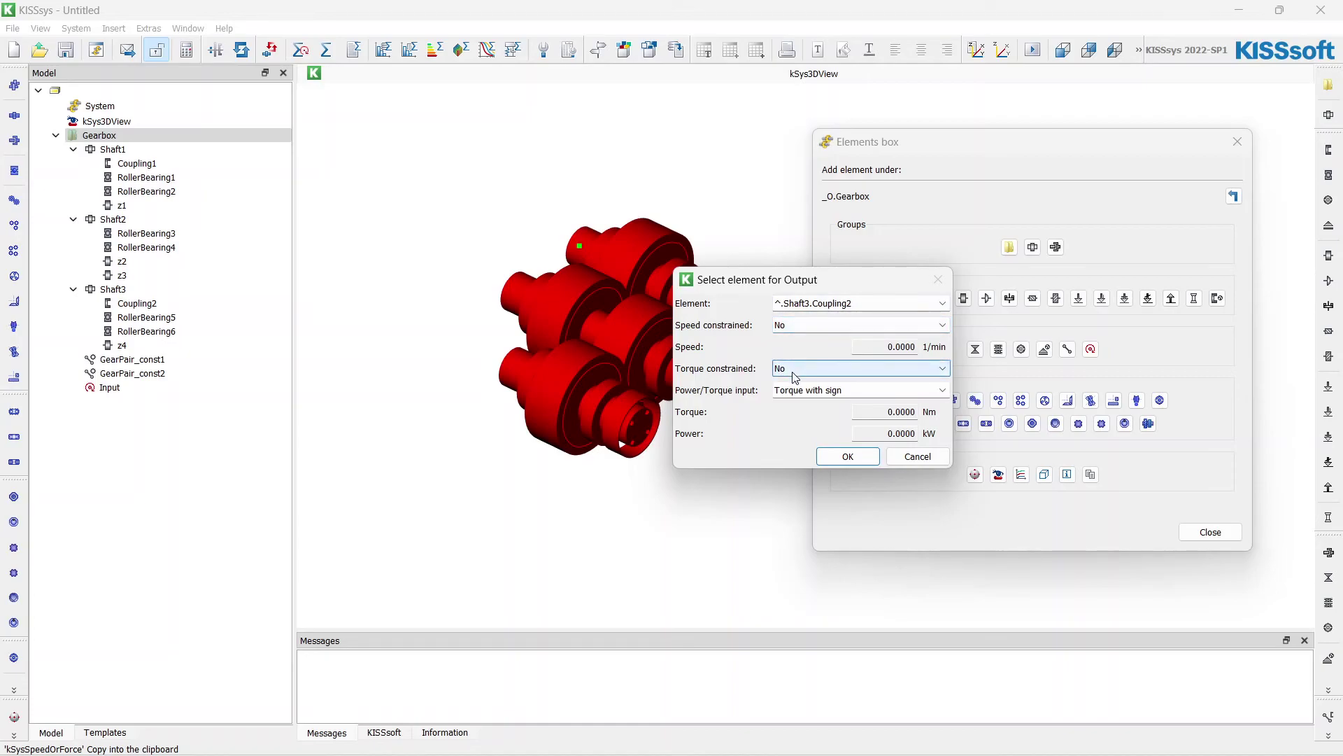
left_click(808, 391)
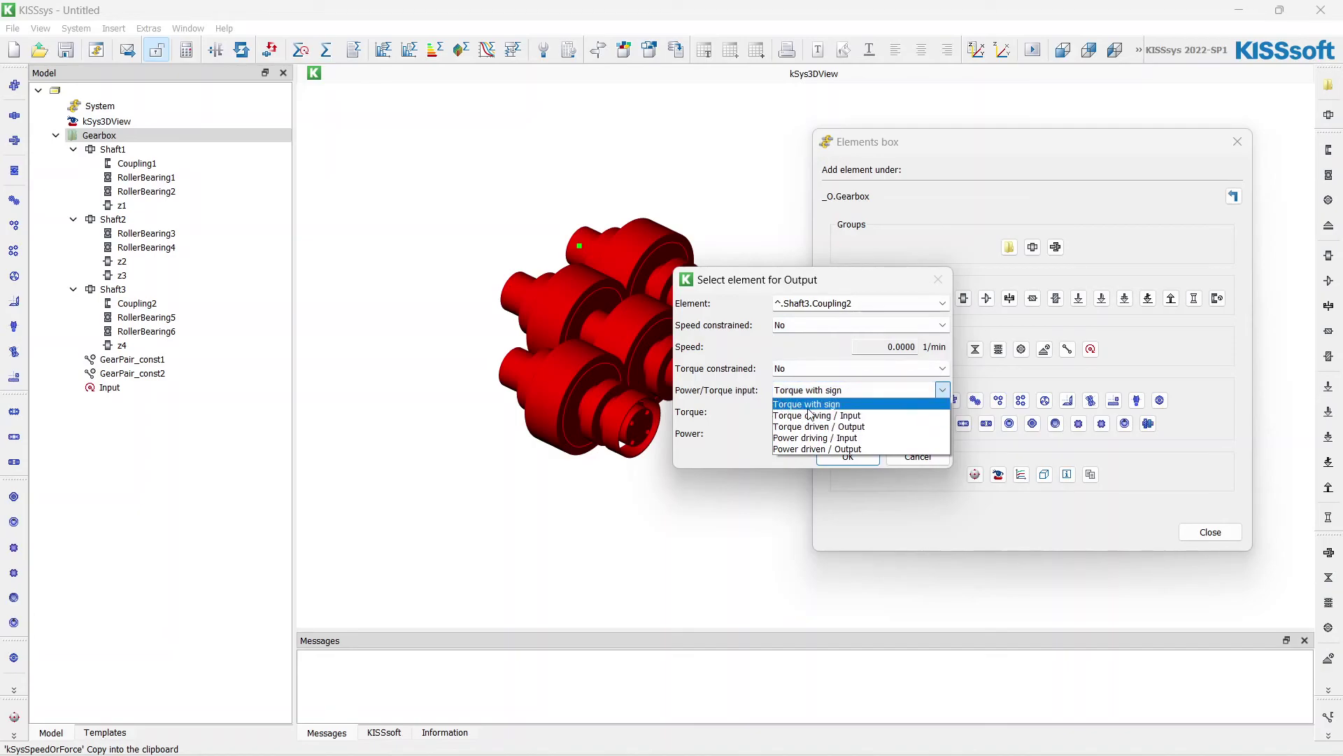
left_click(825, 426)
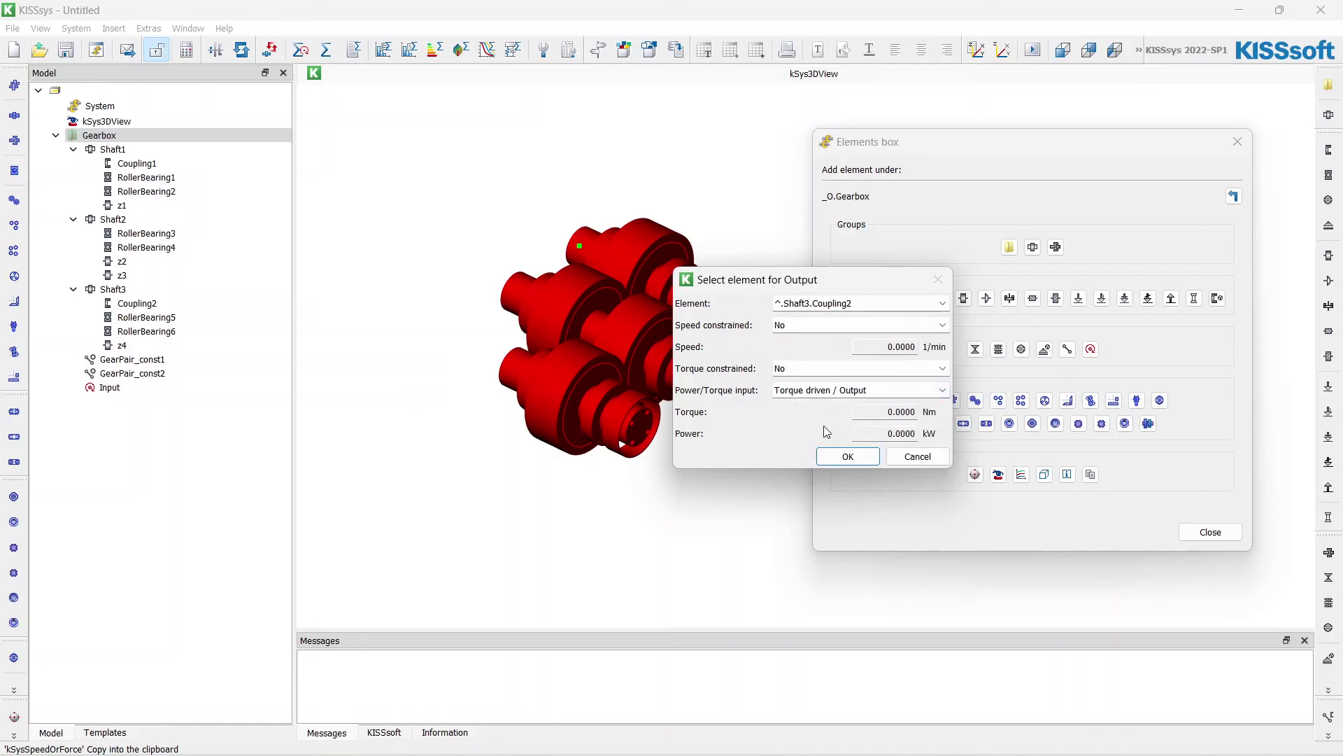
left_click_drag(825, 281, 823, 305)
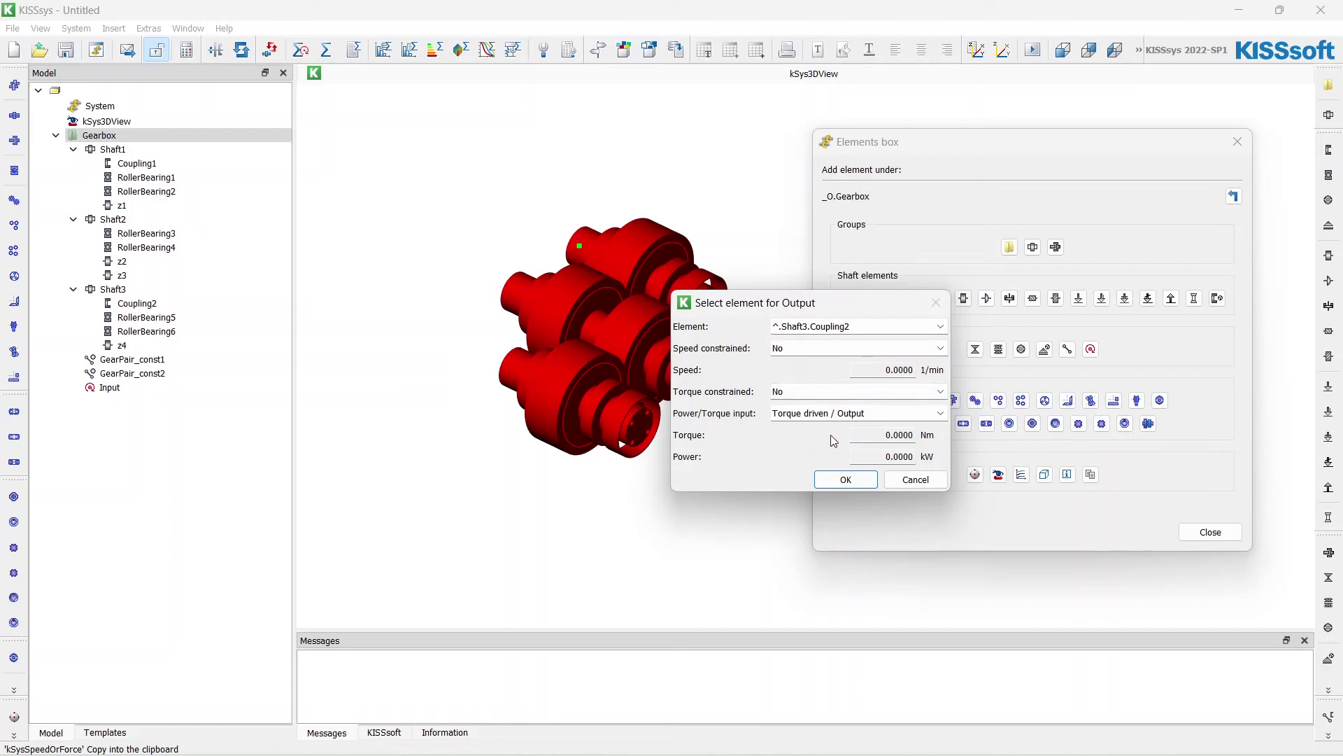
left_click(844, 480)
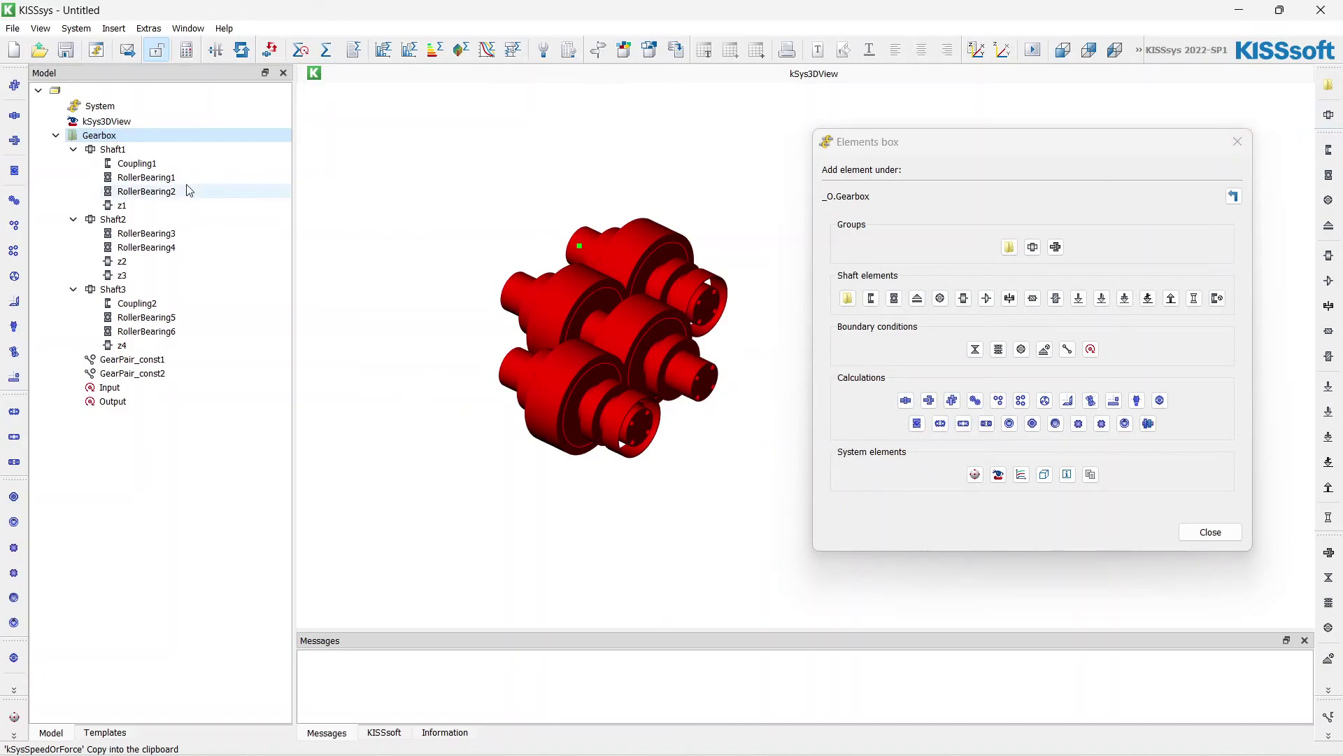
- Add Shaft1_calc, Shaft2_calc and Shaft3_calc shaft calculations under the three shafts
left_click(109, 152)
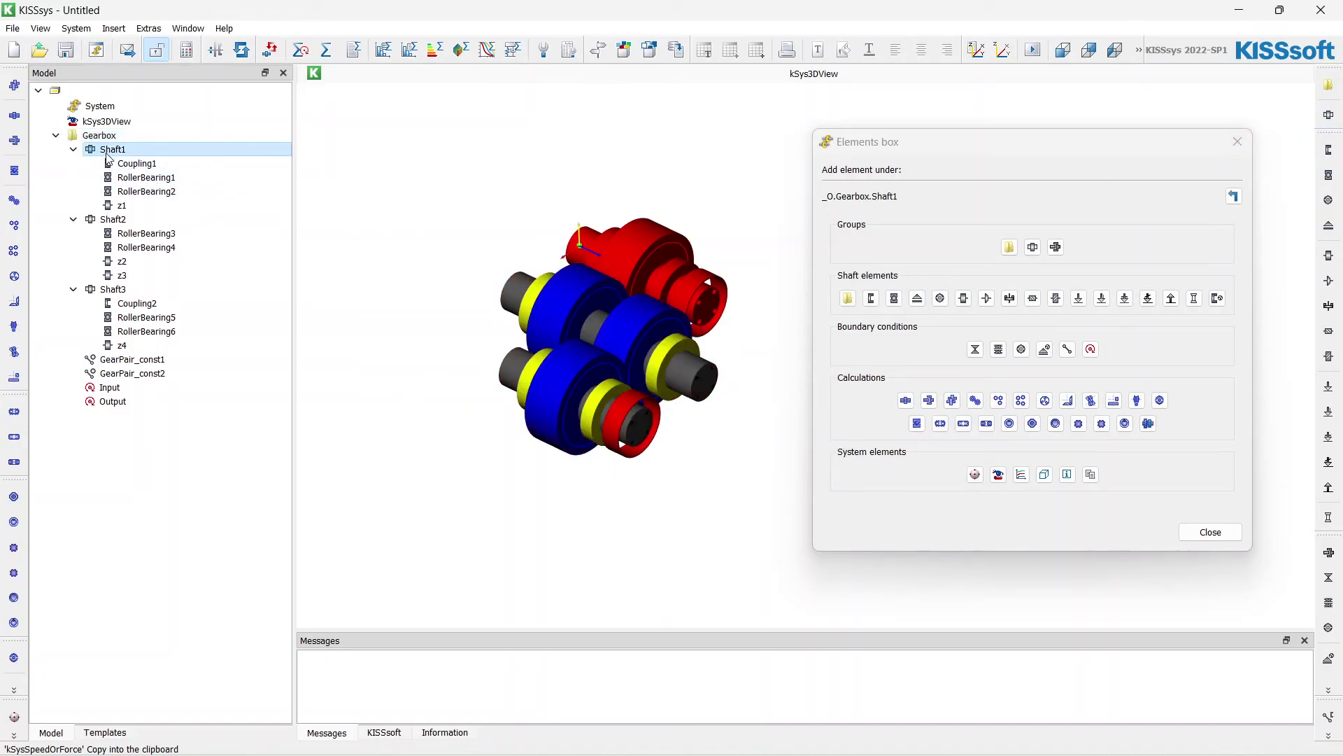
left_click(658, 227)
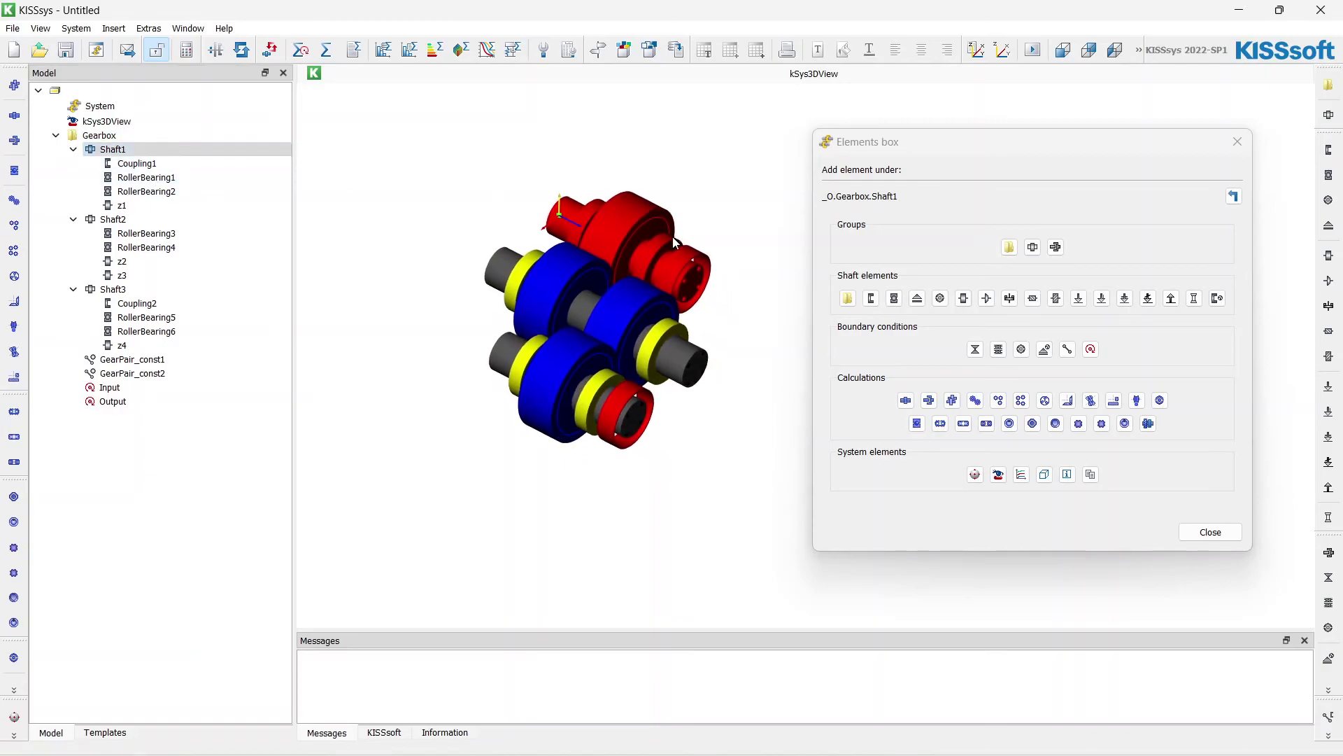
left_click(906, 402)
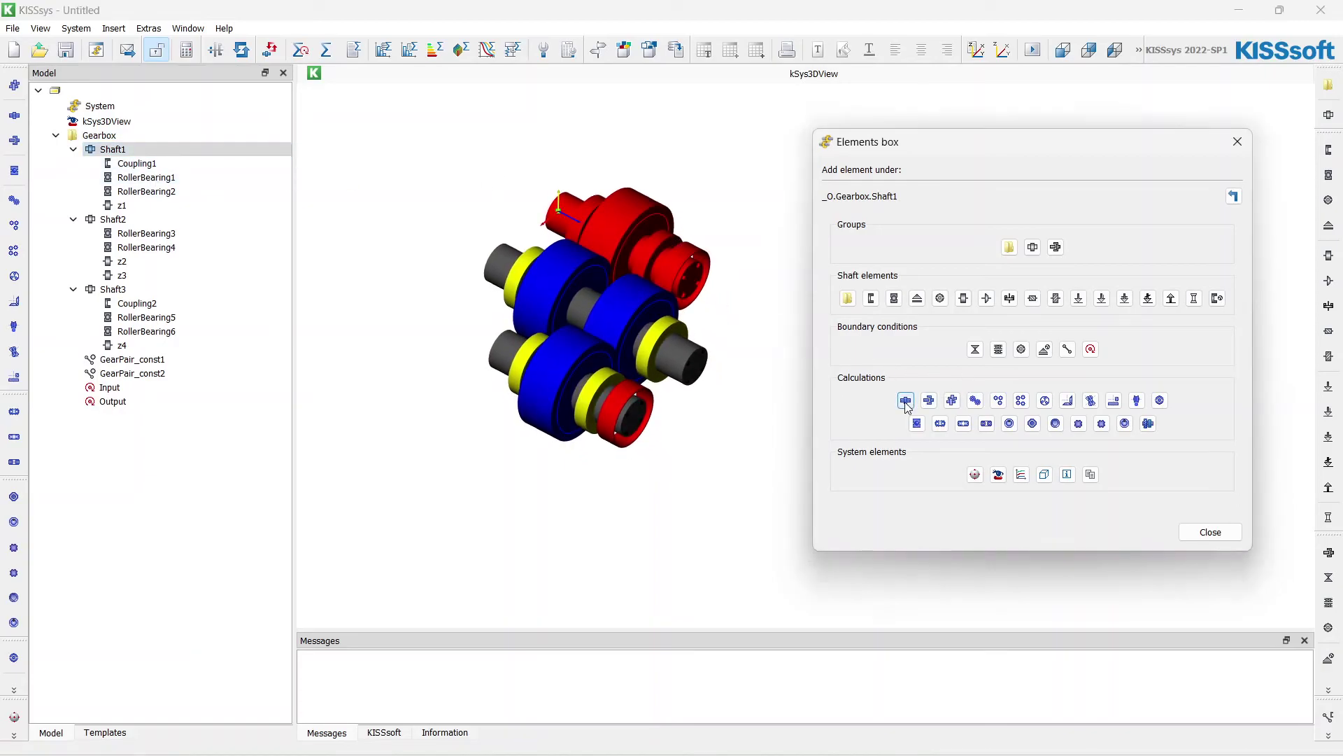
left_click(168, 233)
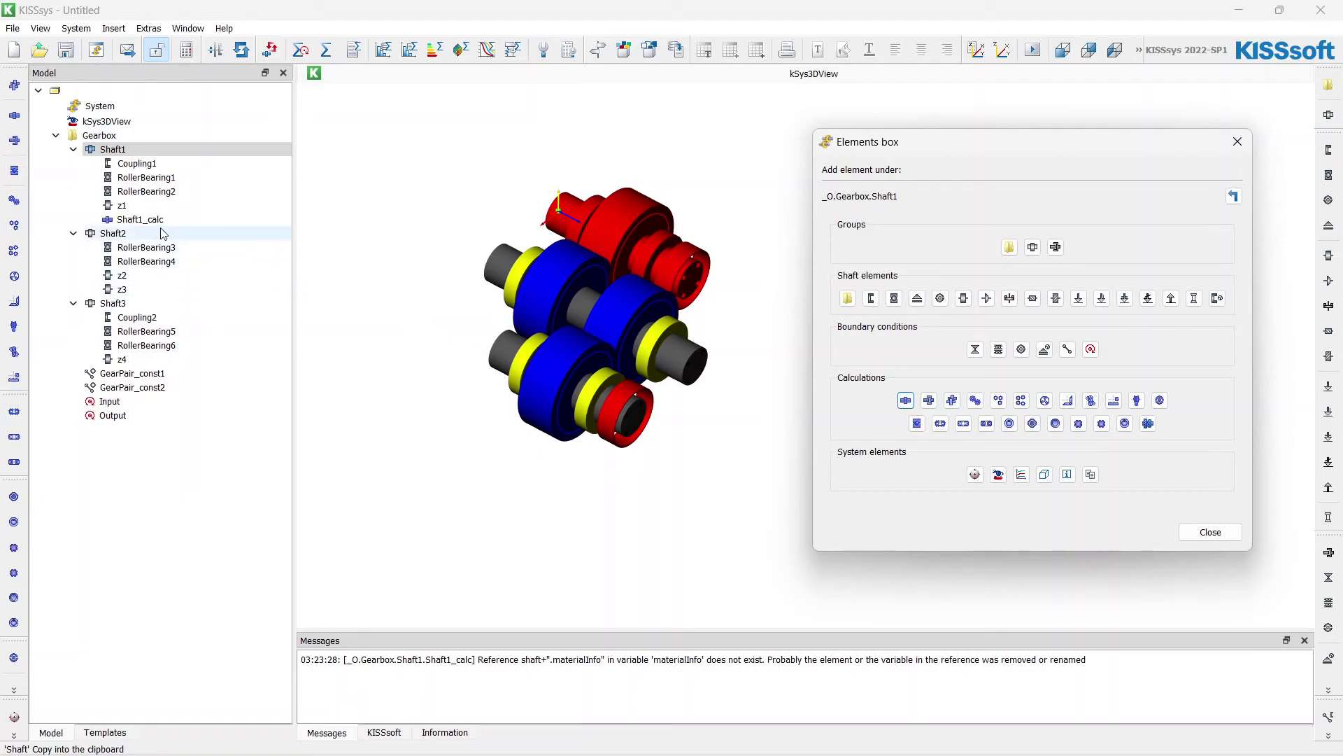
left_click(908, 401)
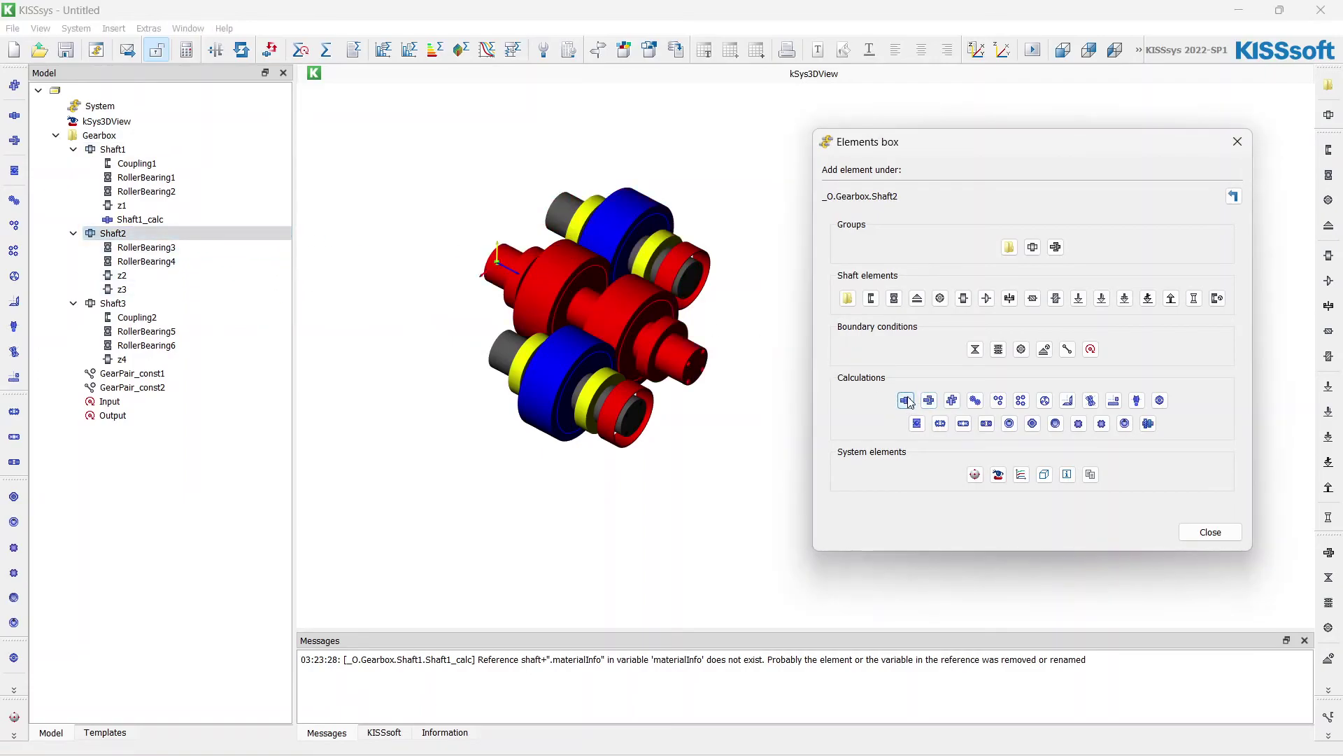
left_click(167, 318)
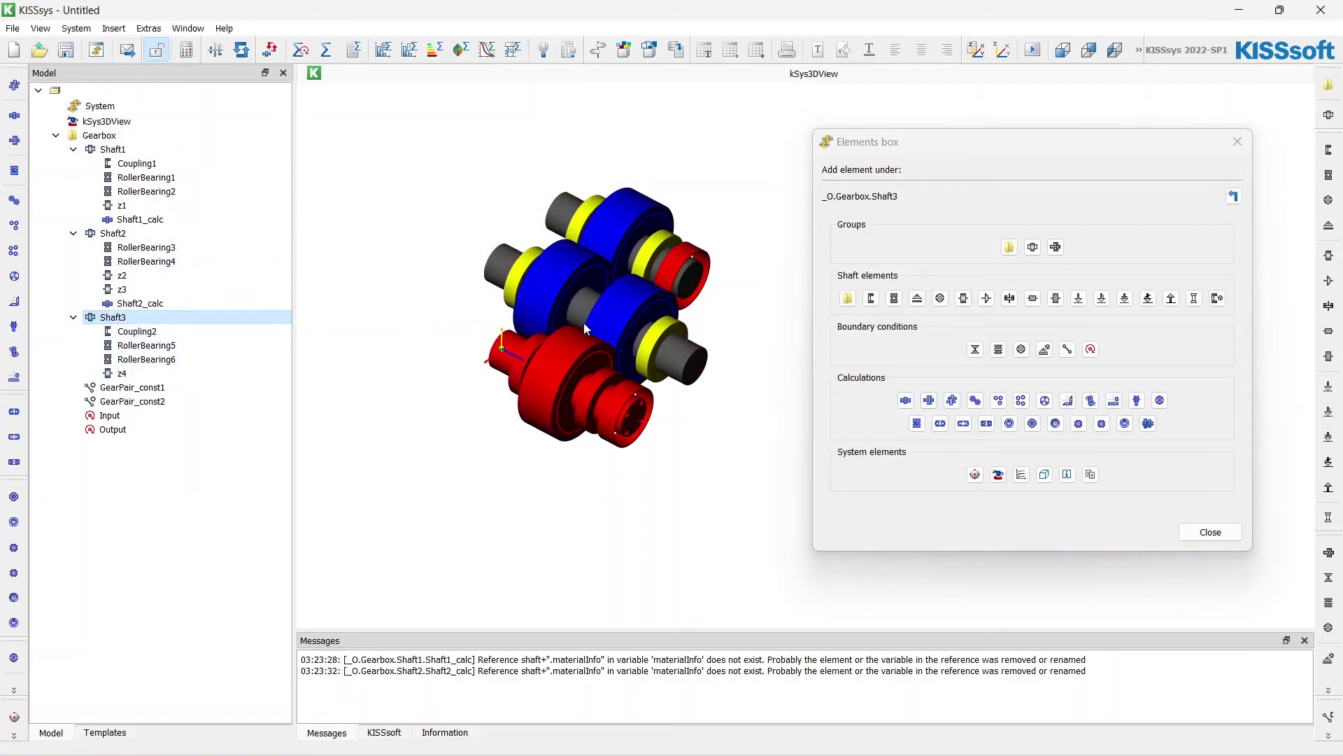
left_click(907, 400)
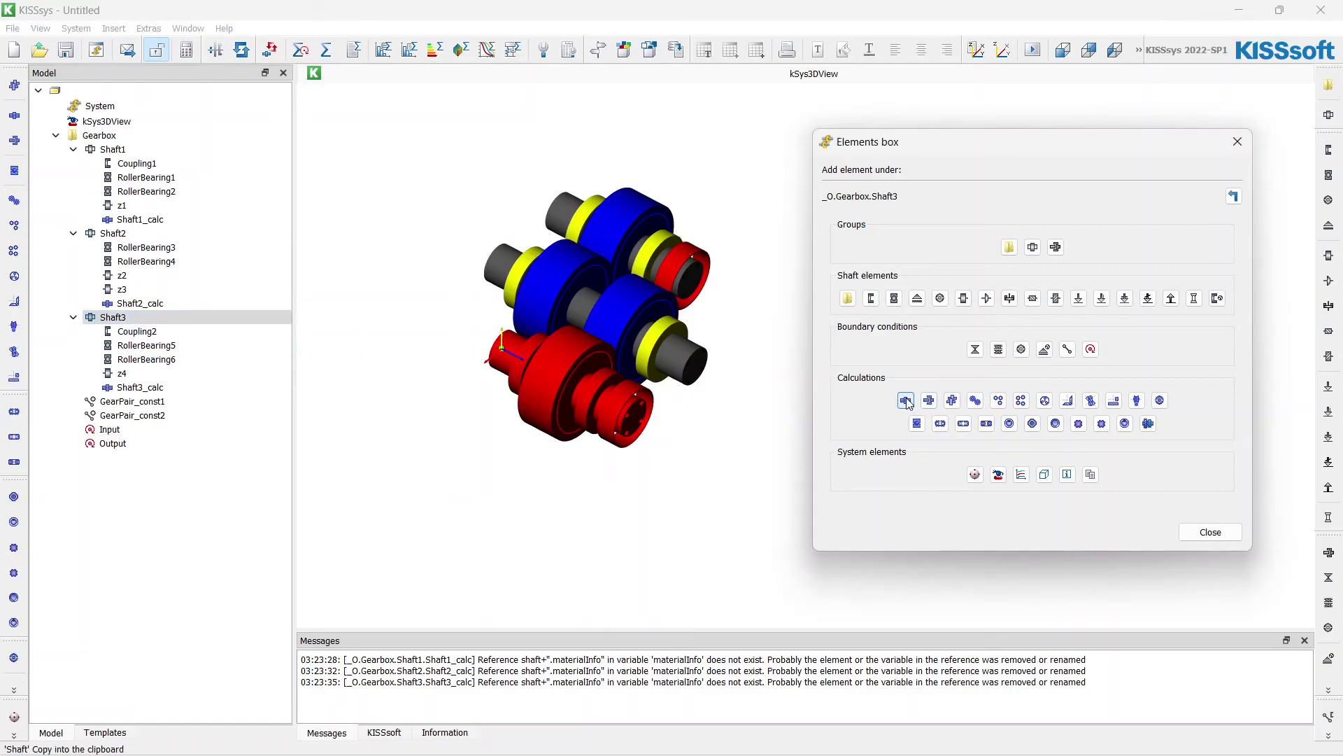
left_click(196, 401)
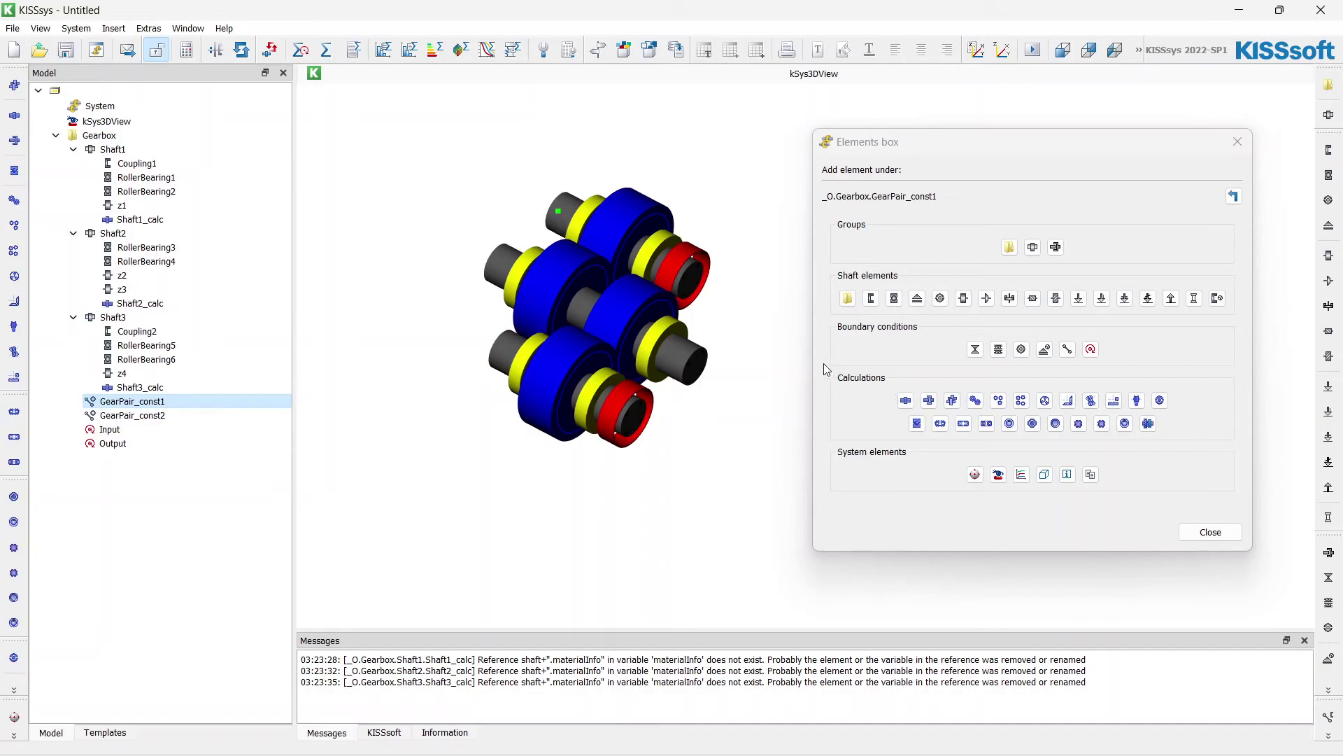
- Add GearPair_const1_calc and GearPair_const2_calc under the two gear pair constraints
left_click(974, 401)
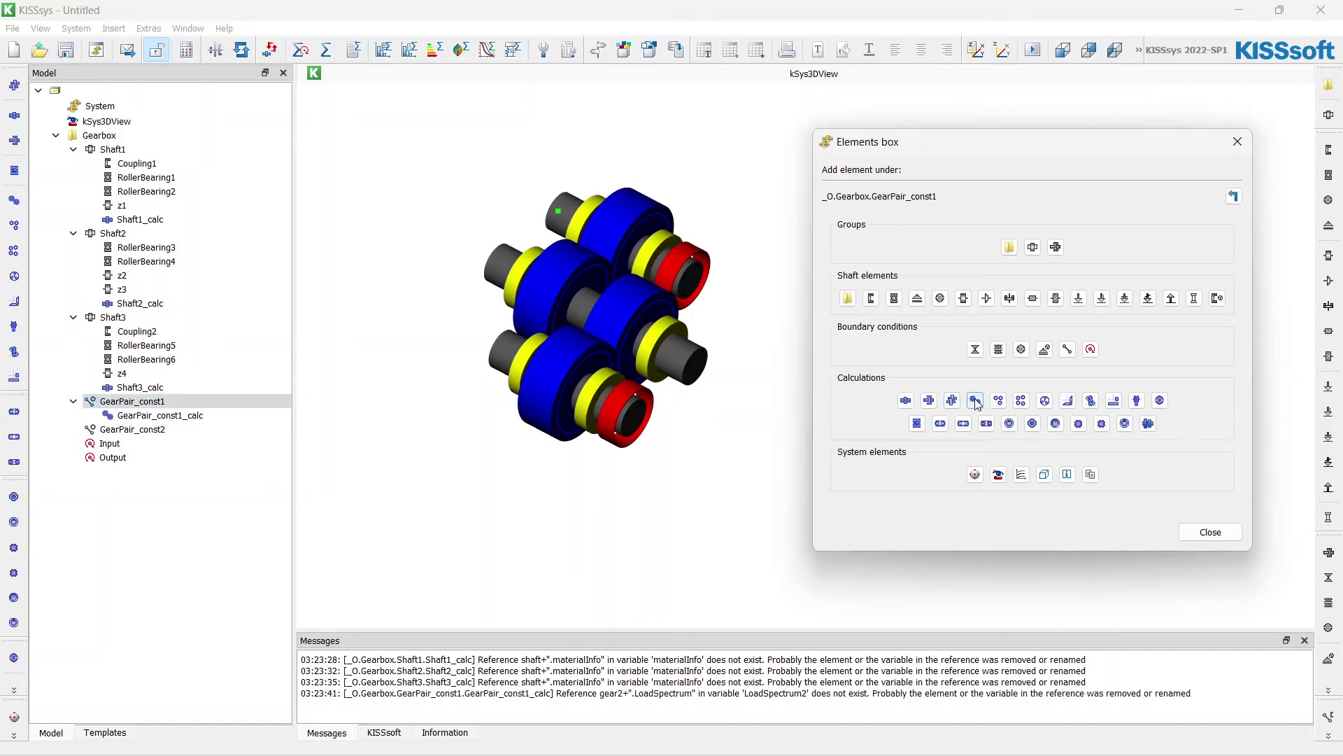
left_click(211, 429)
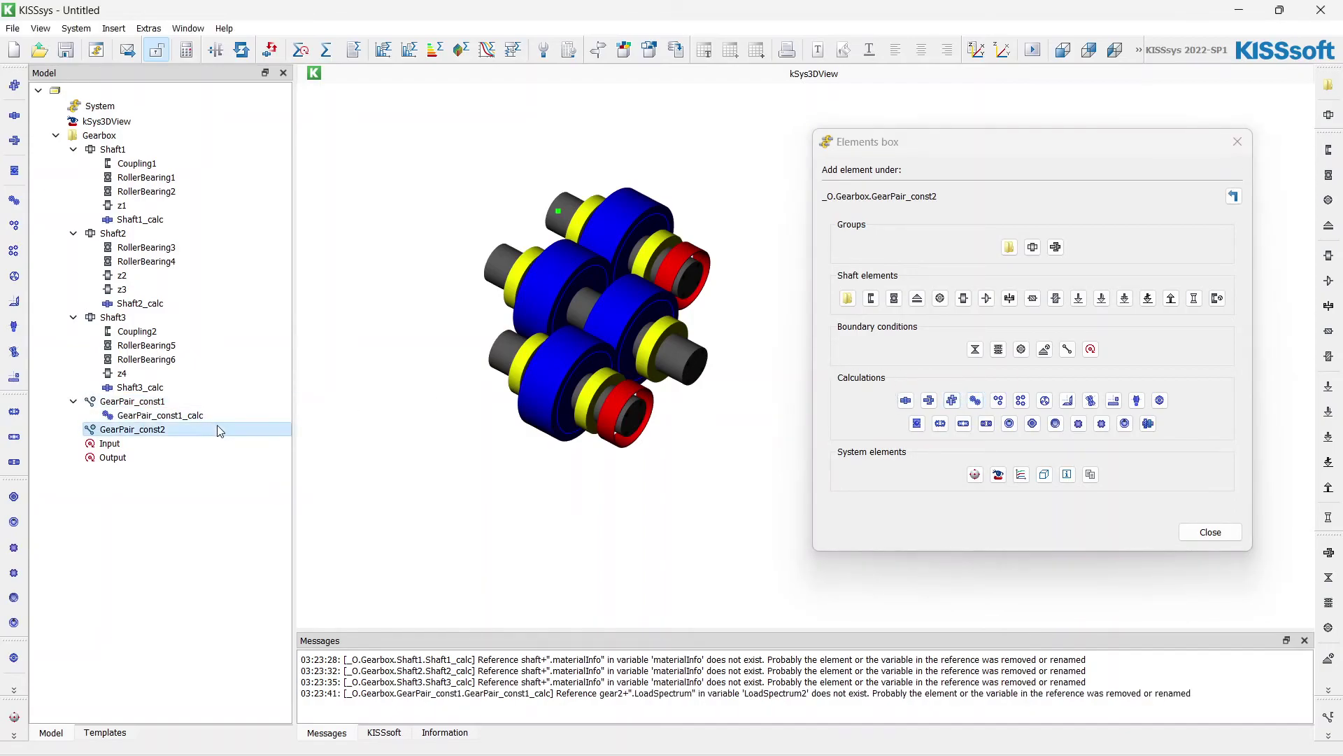
left_click(975, 401)
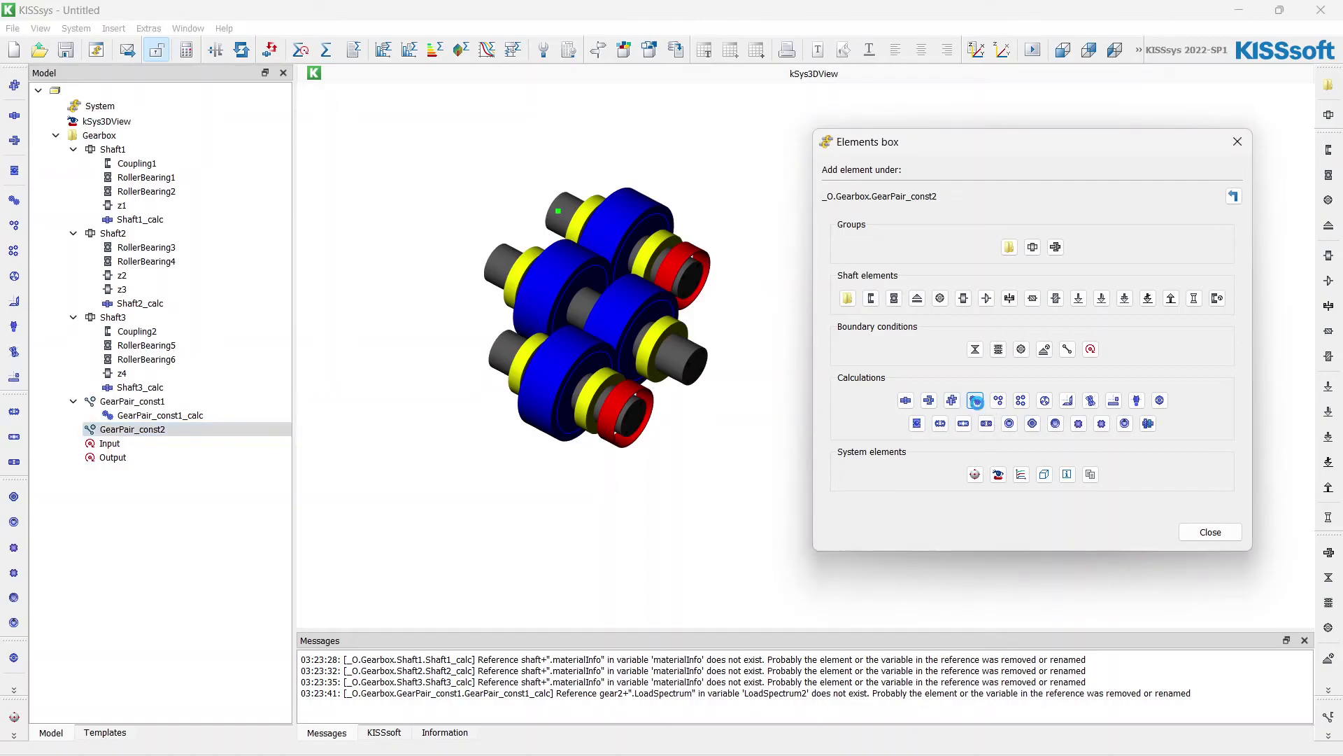
left_click_drag(735, 392, 458, 303)
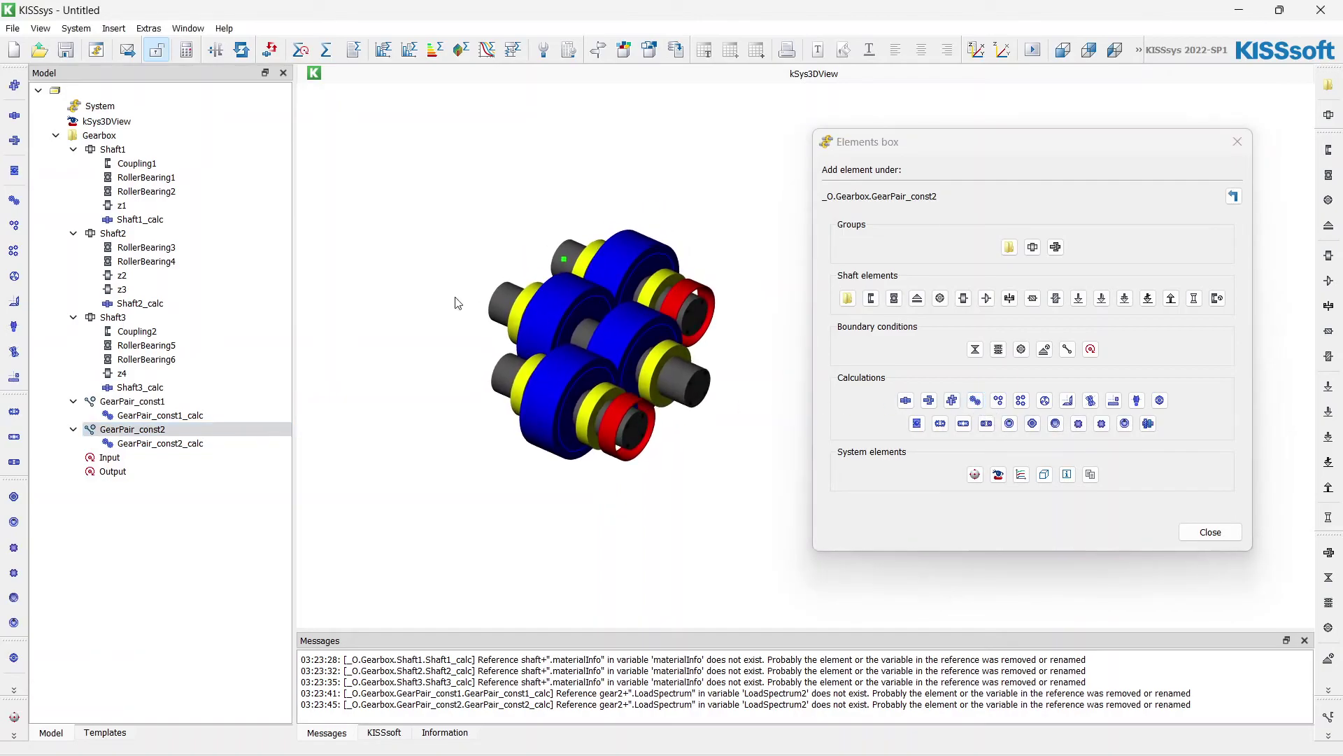
- Update all shaft elements and run the gearbox kinematics until it reports 'Kinematic calculated'
left_click(271, 54)
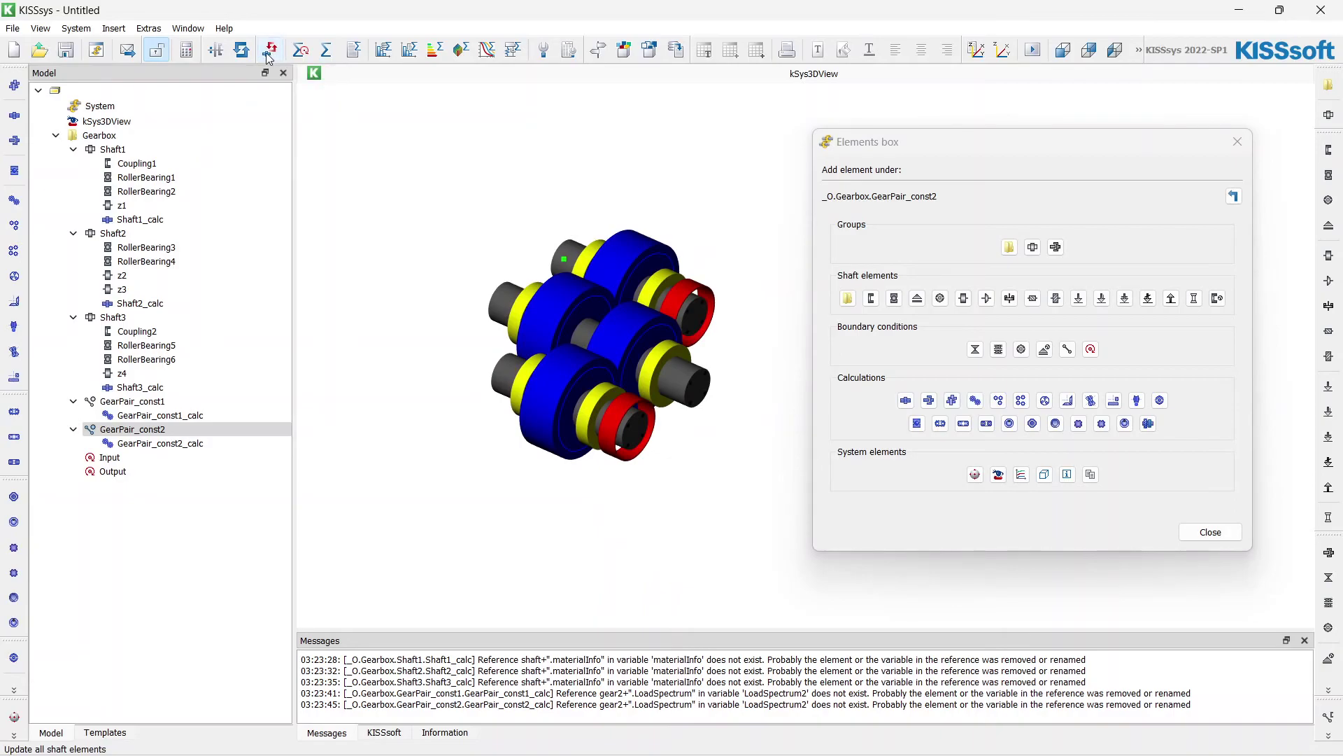
left_click(301, 51)
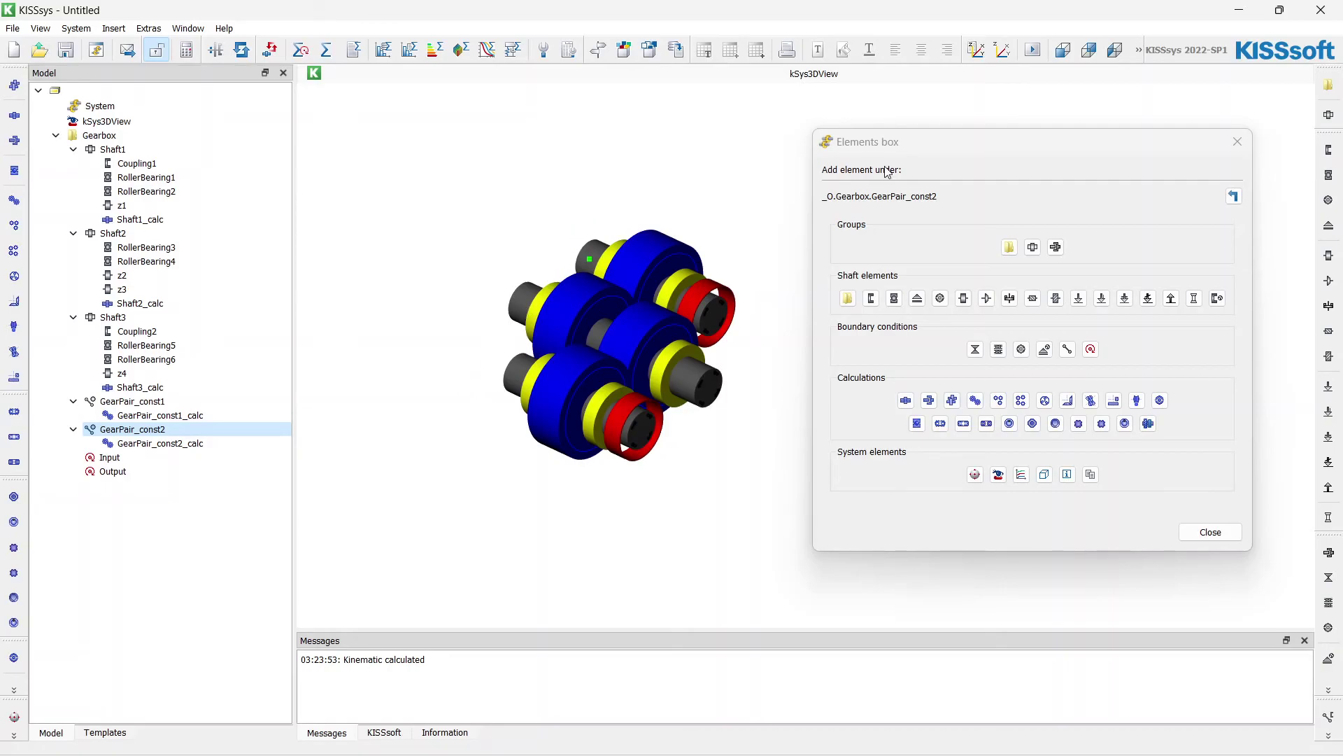
left_click_drag(1158, 142, 1176, 142)
left_click_drag(727, 413, 683, 364)
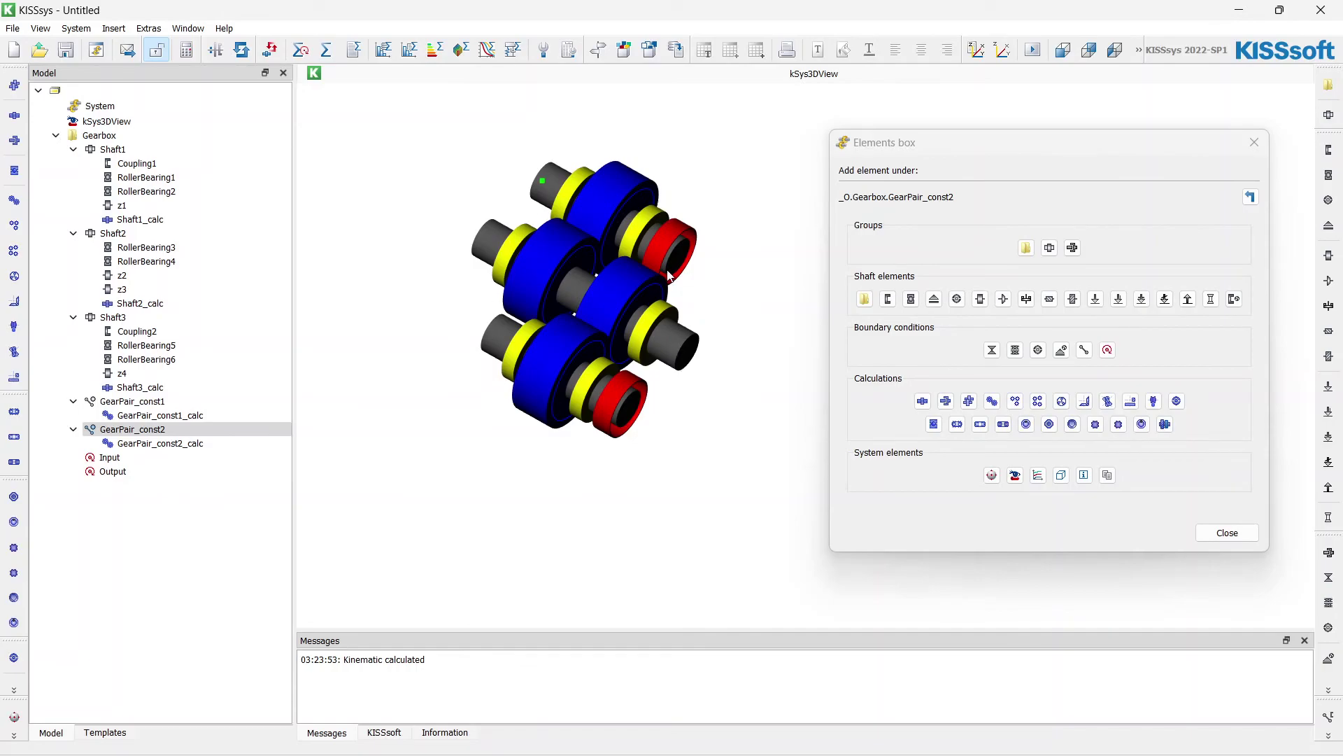
left_click_drag(550, 276, 574, 342)
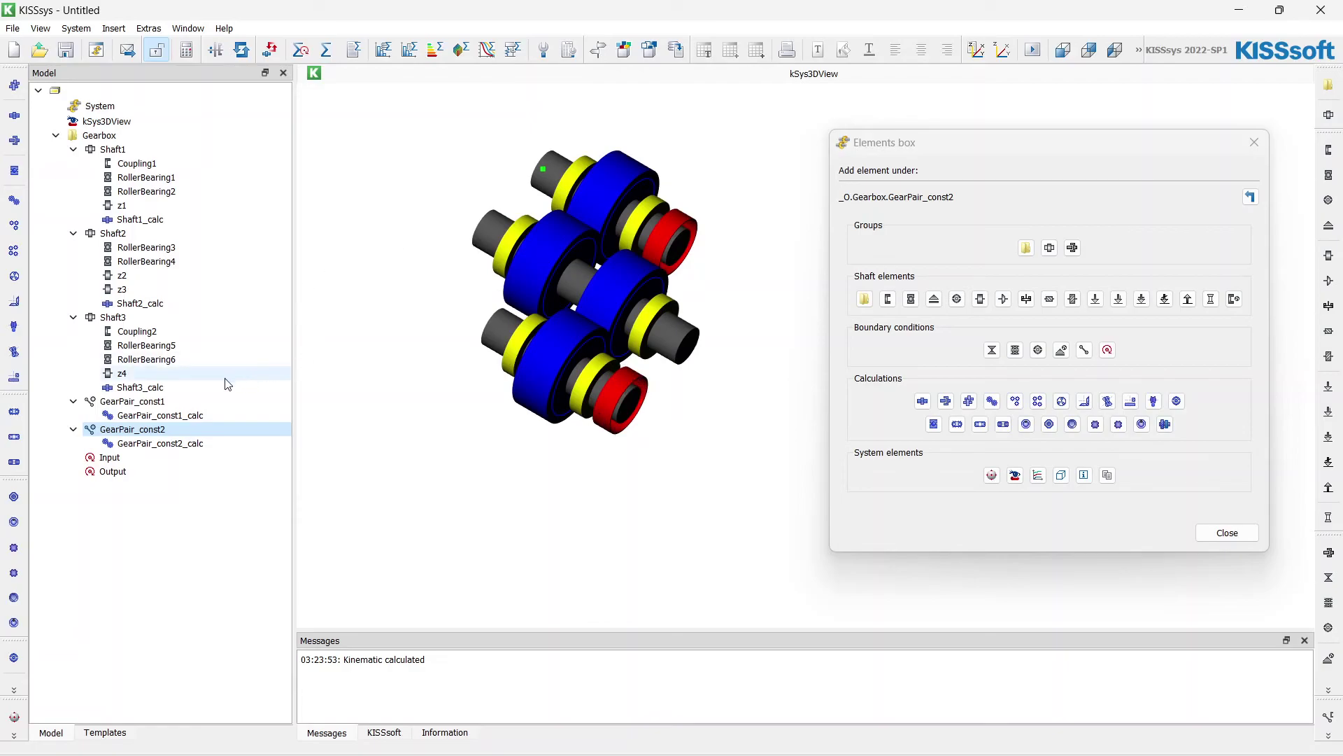
- In Shaft3_calc, move the Coupling2 output load from y = 54 to the shaft start at y = 5 mm
left_click(147, 387)
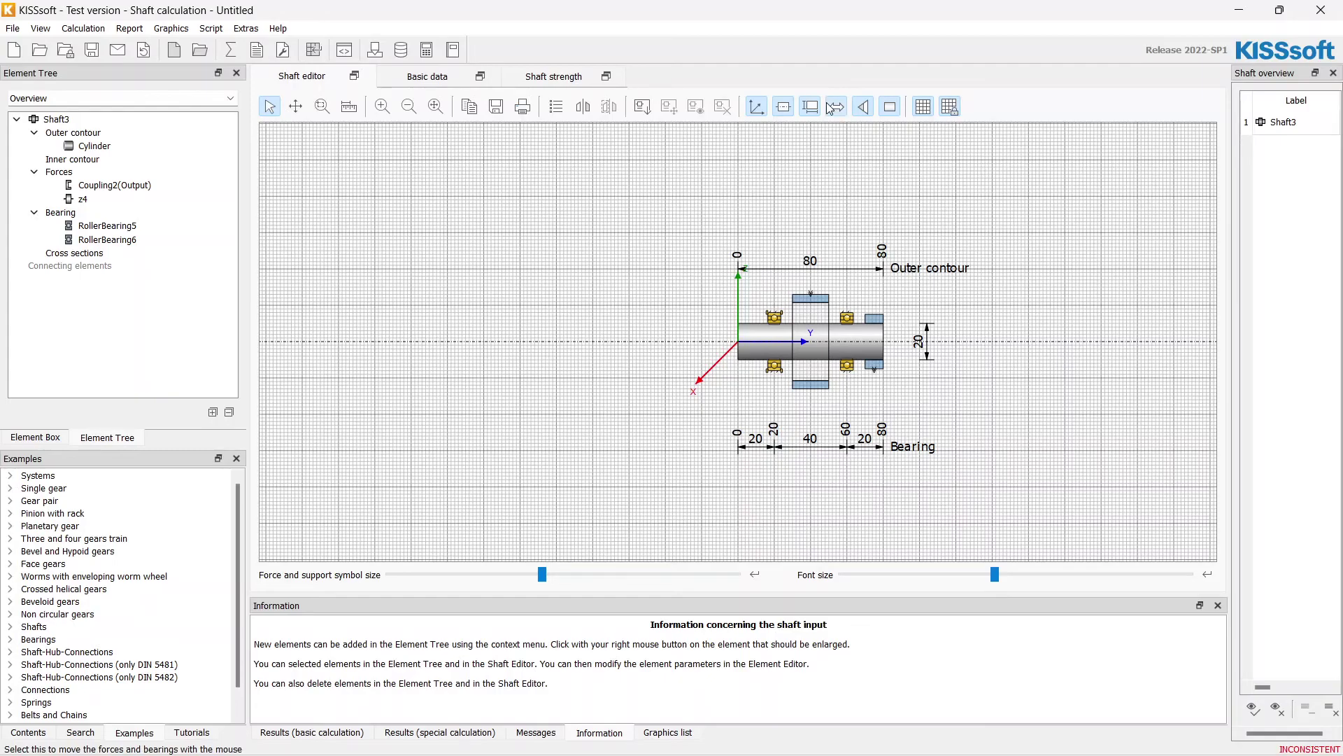
scroll(875, 338, "up", 2)
left_click(773, 303)
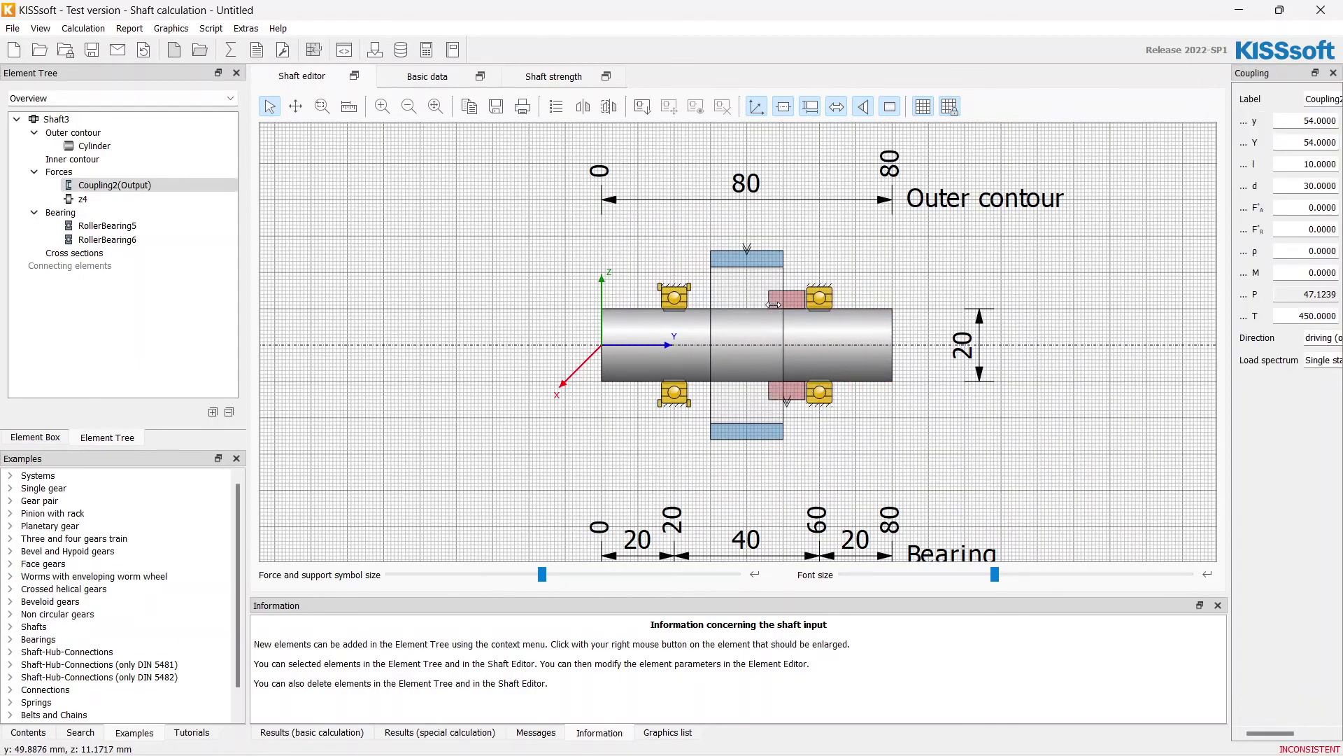
left_click_drag(773, 303, 607, 303)
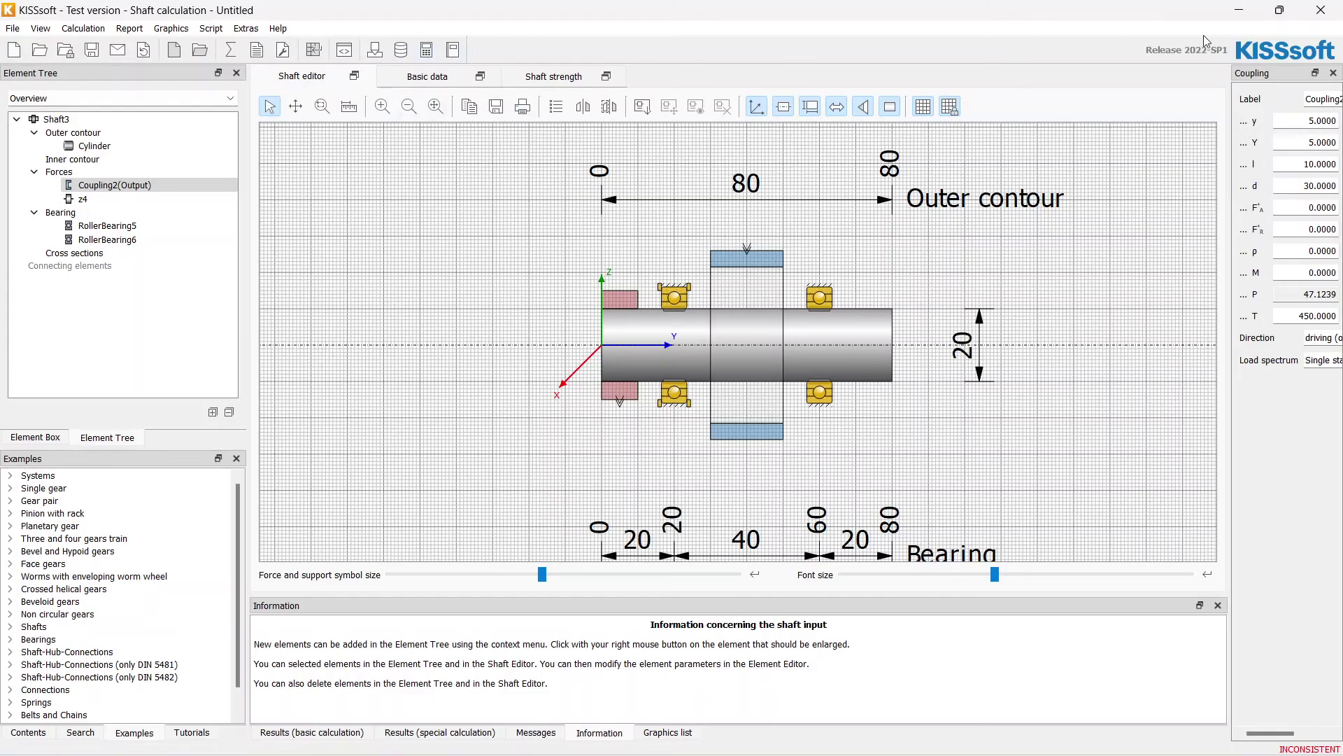
left_click(1323, 19)
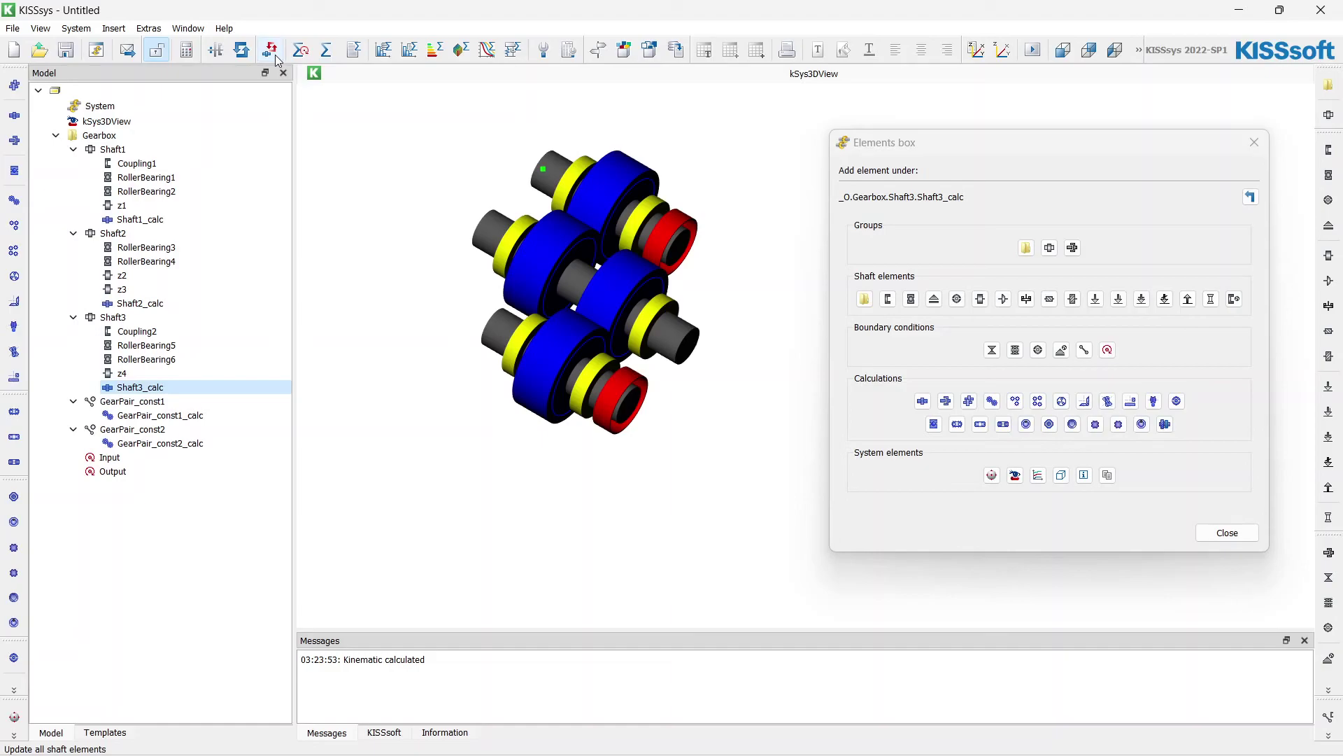
- Refresh the 3D model to show Shaft3's coupling at its other end, then open Shaft2_calc
left_click(241, 49)
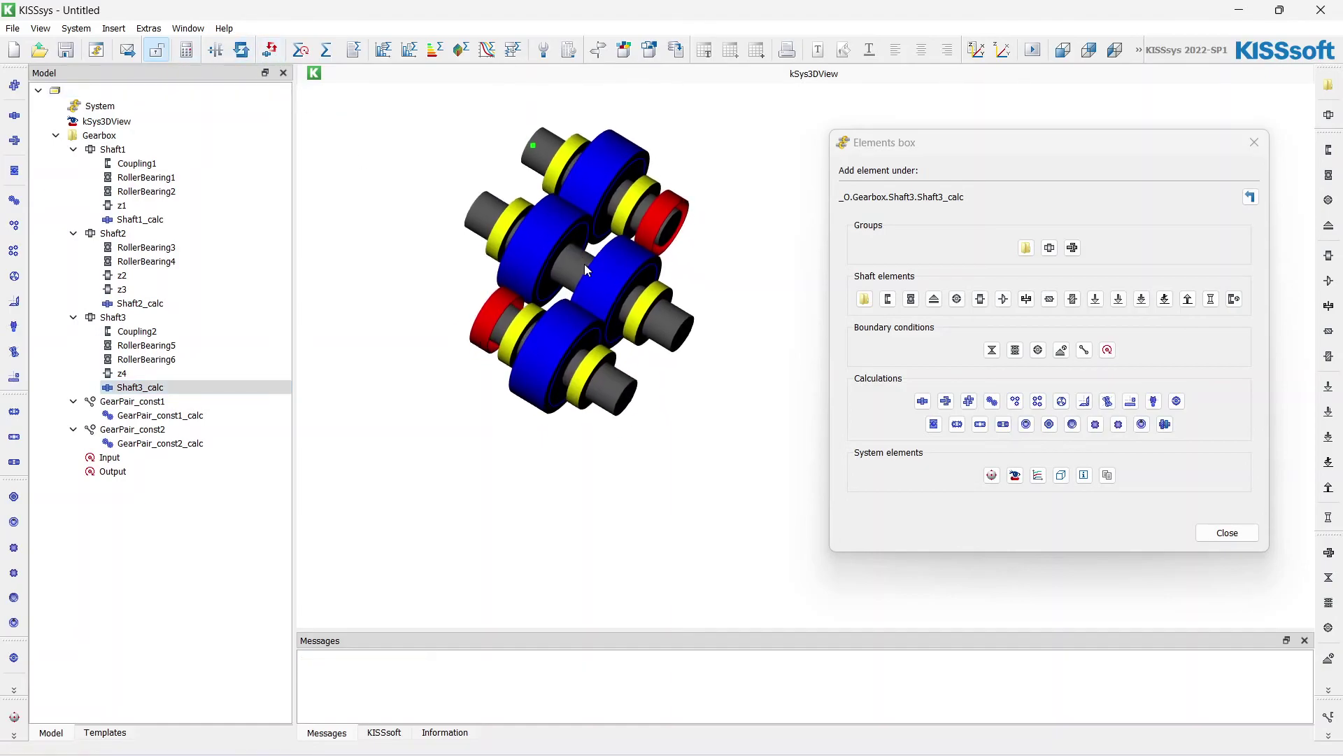
middle_click_drag(576, 216, 625, 351)
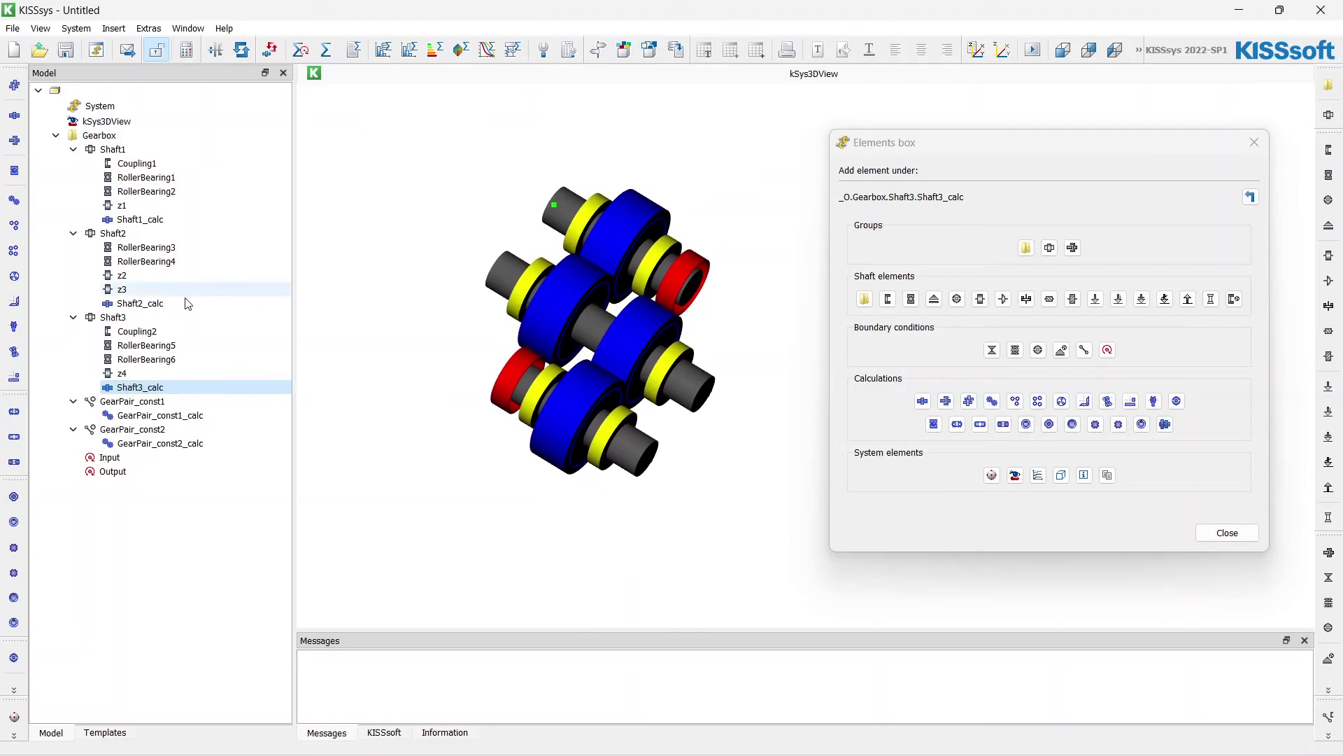
left_click(158, 306)
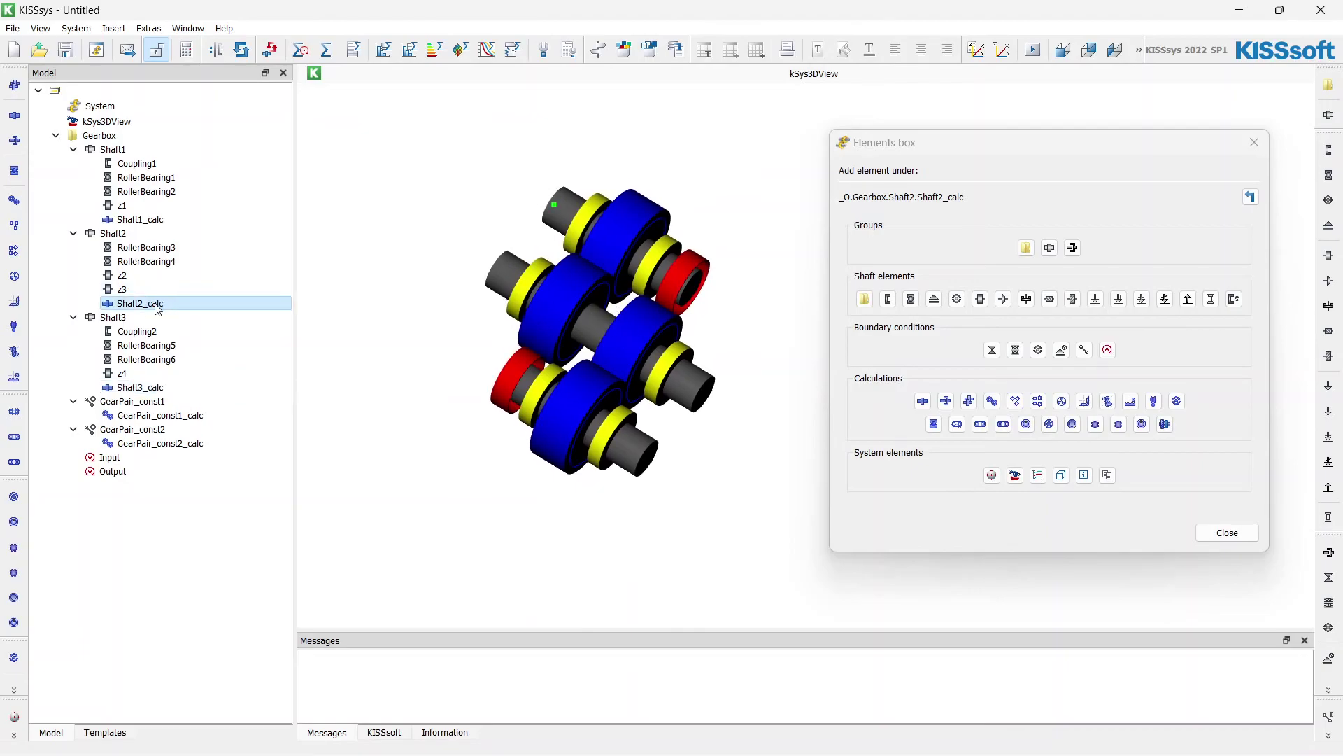
double_click(158, 305)
- Shift gear z2 right past z3 and back in Shaft2's calculation, then close it and refresh the views
scroll(826, 335, "up", 3)
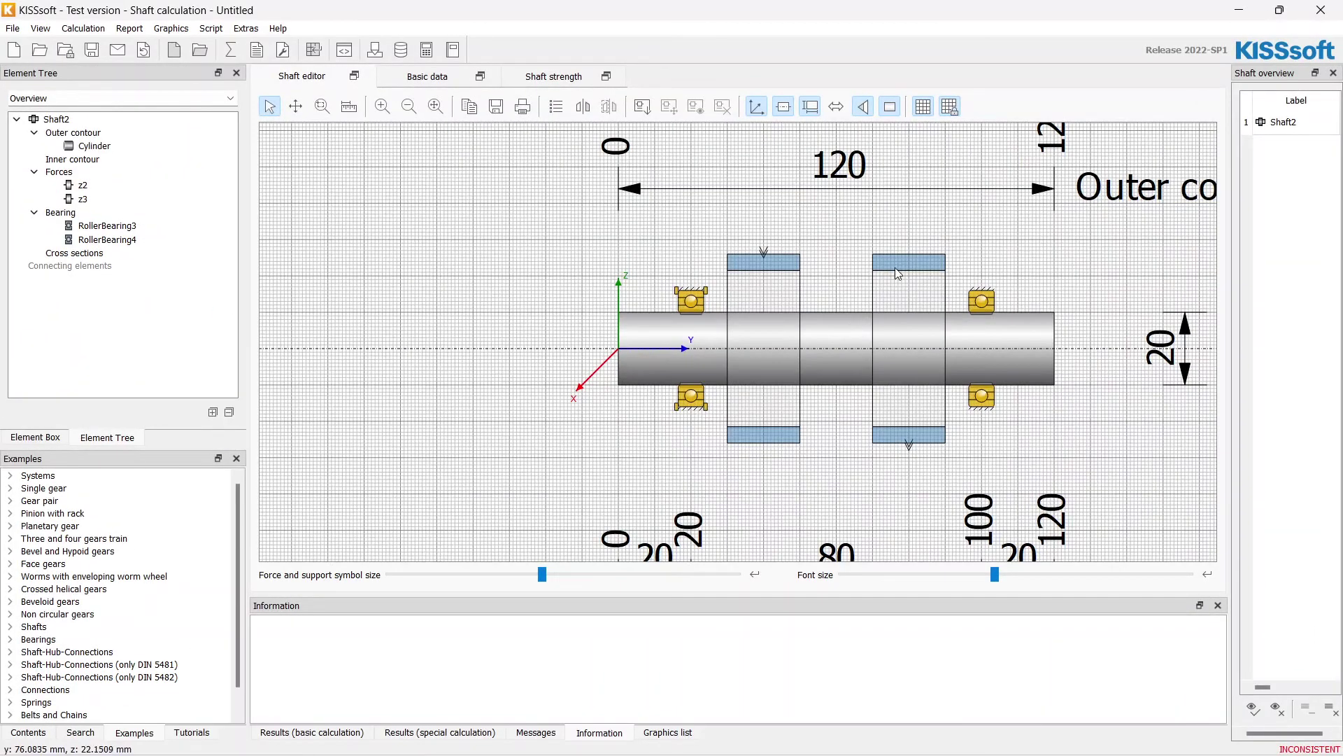
left_click(776, 273)
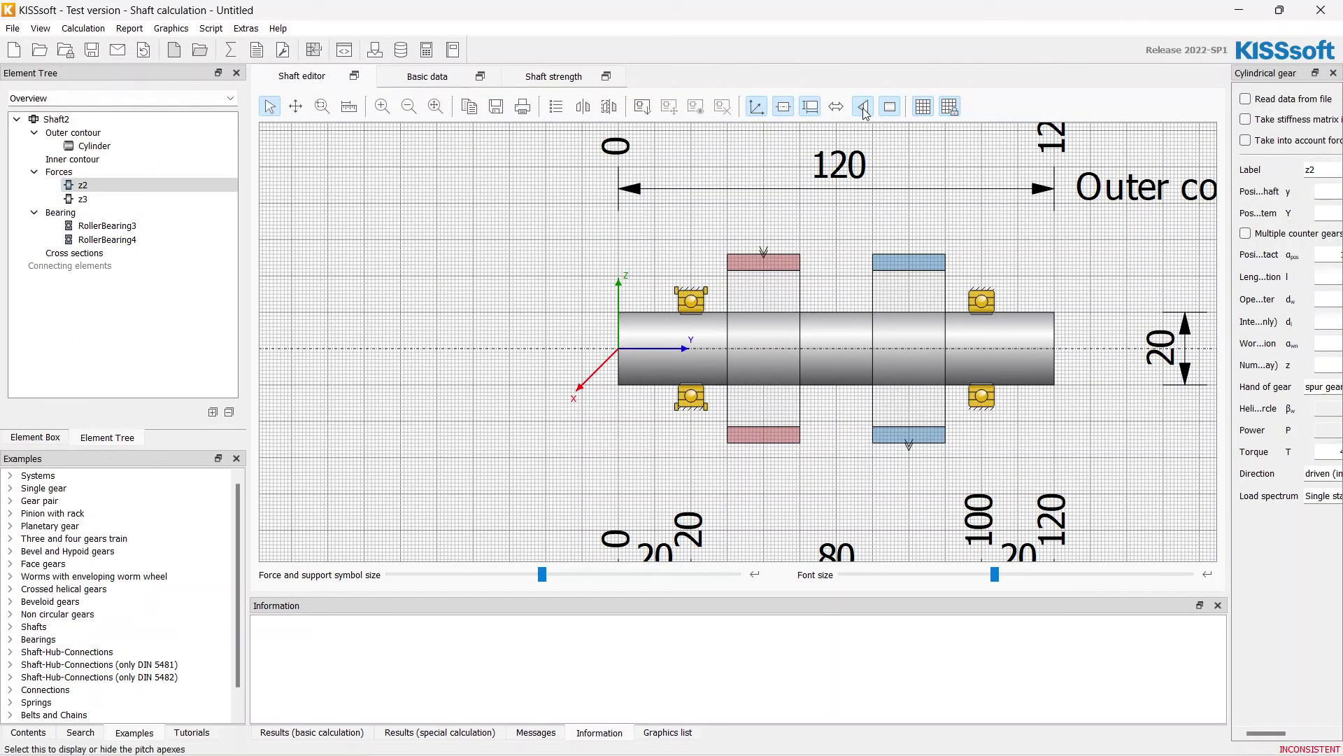
left_click(794, 196)
mouse_move(777, 260)
left_mouse_down()
mouse_move(946, 275)
mouse_move(764, 272)
left_mouse_up()
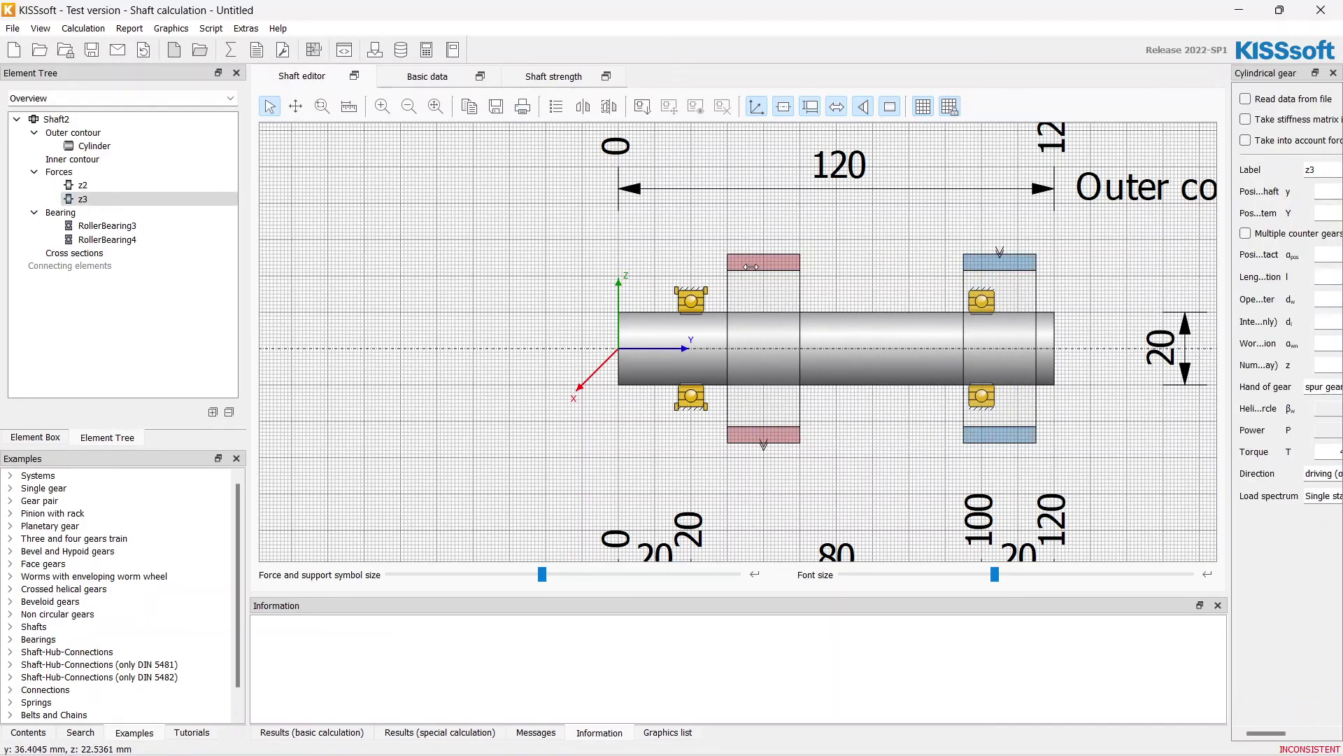
left_click_drag(974, 258, 870, 261)
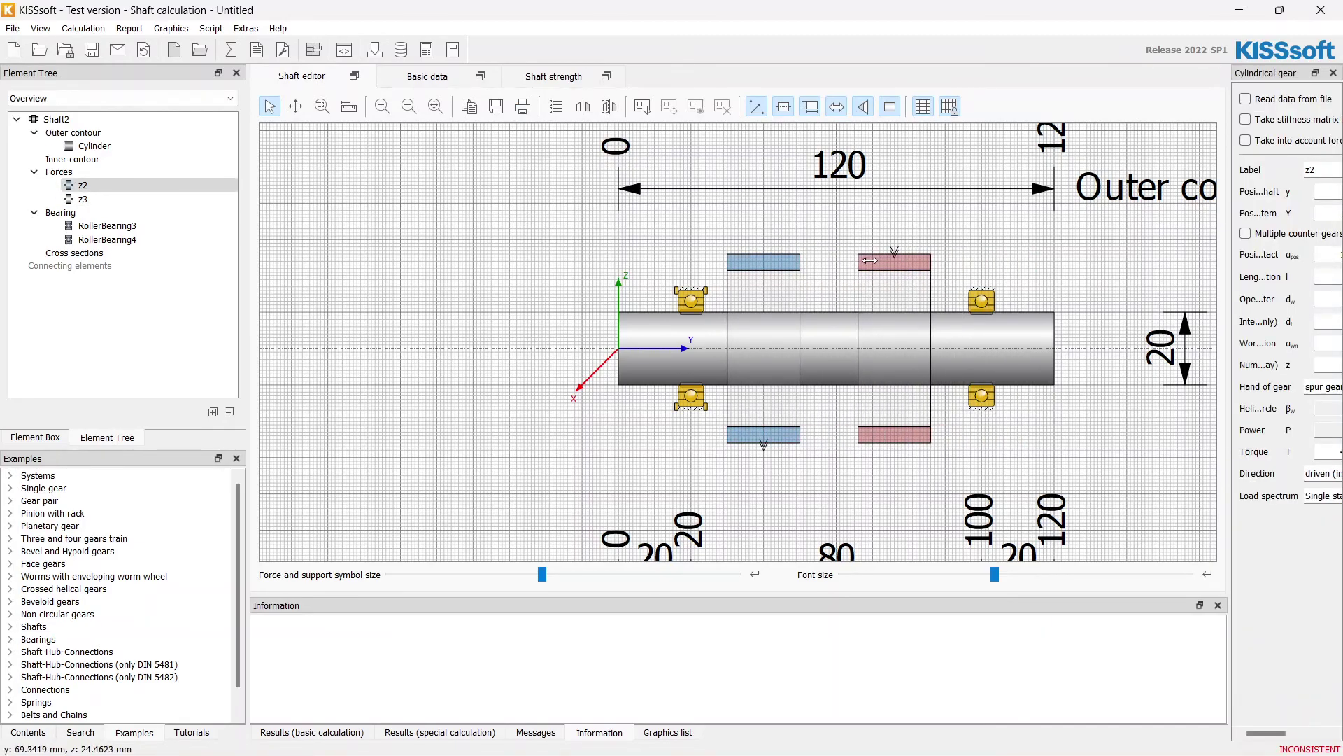
left_click(851, 224)
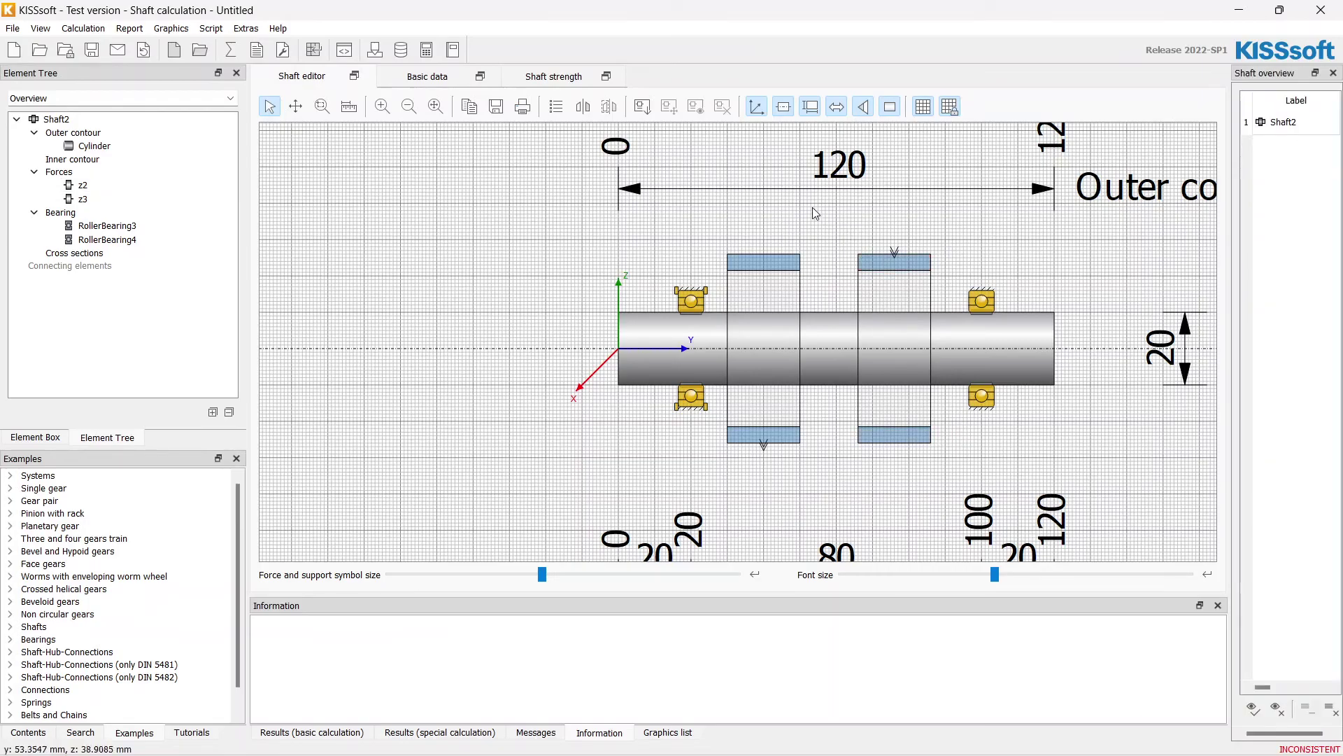
left_click(1321, 10)
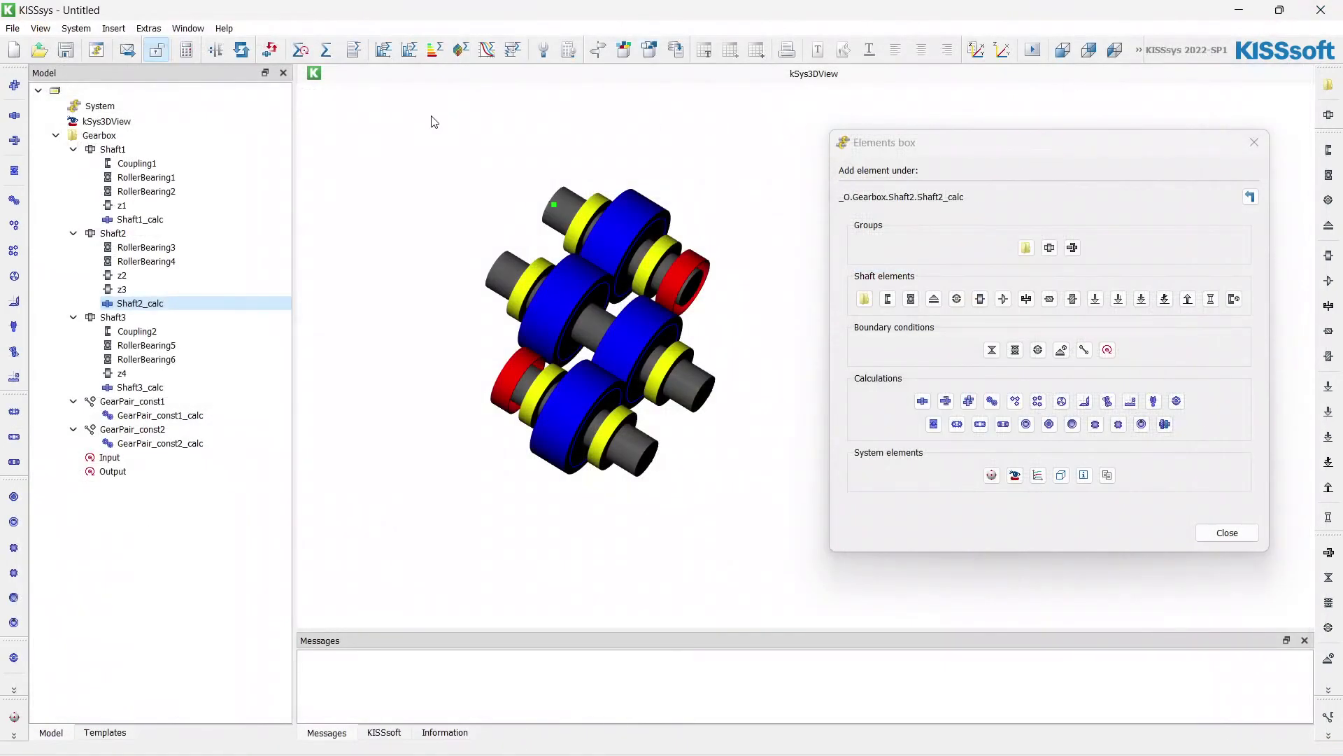
left_click(242, 49)
- Move the Elements box aside, then orbit and zoom to view the three shafts end-on and obliquely
left_click_drag(466, 210, 638, 292)
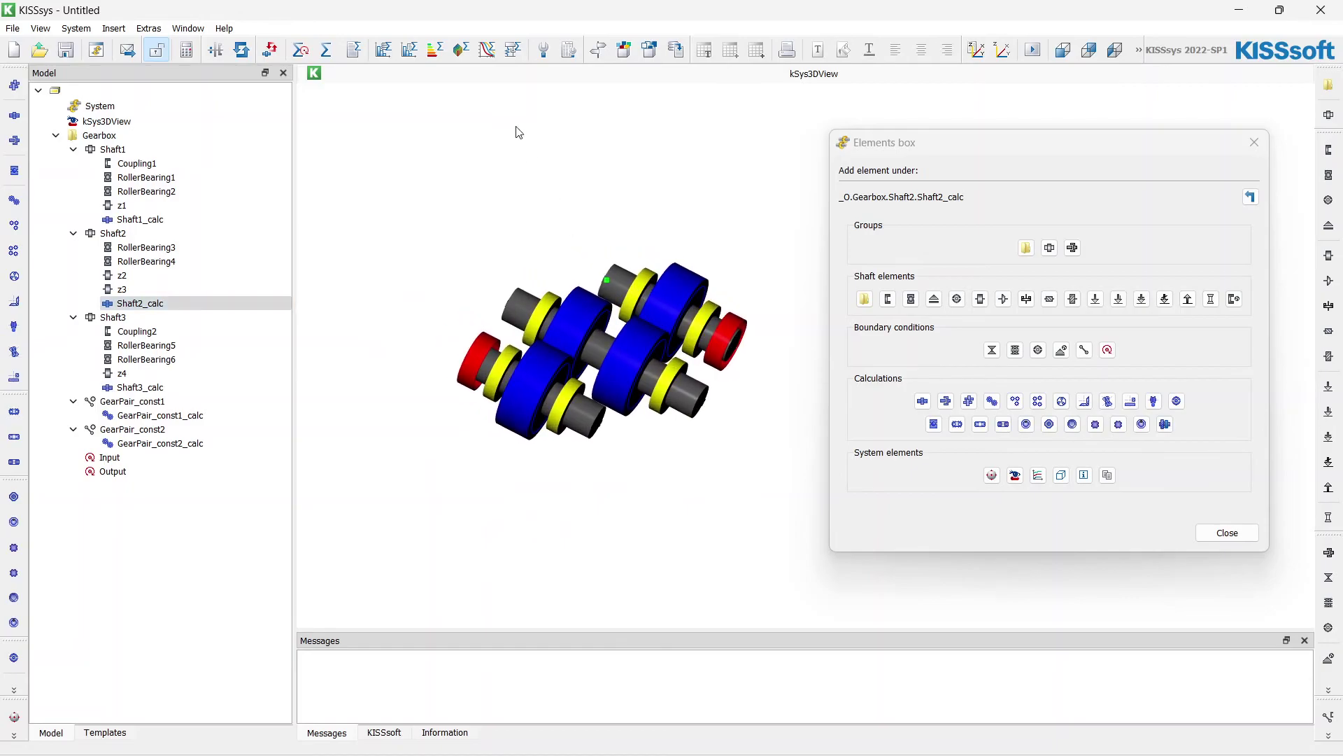
left_click_drag(678, 250, 566, 228)
left_click_drag(963, 148, 1059, 138)
left_click_drag(902, 255, 588, 359)
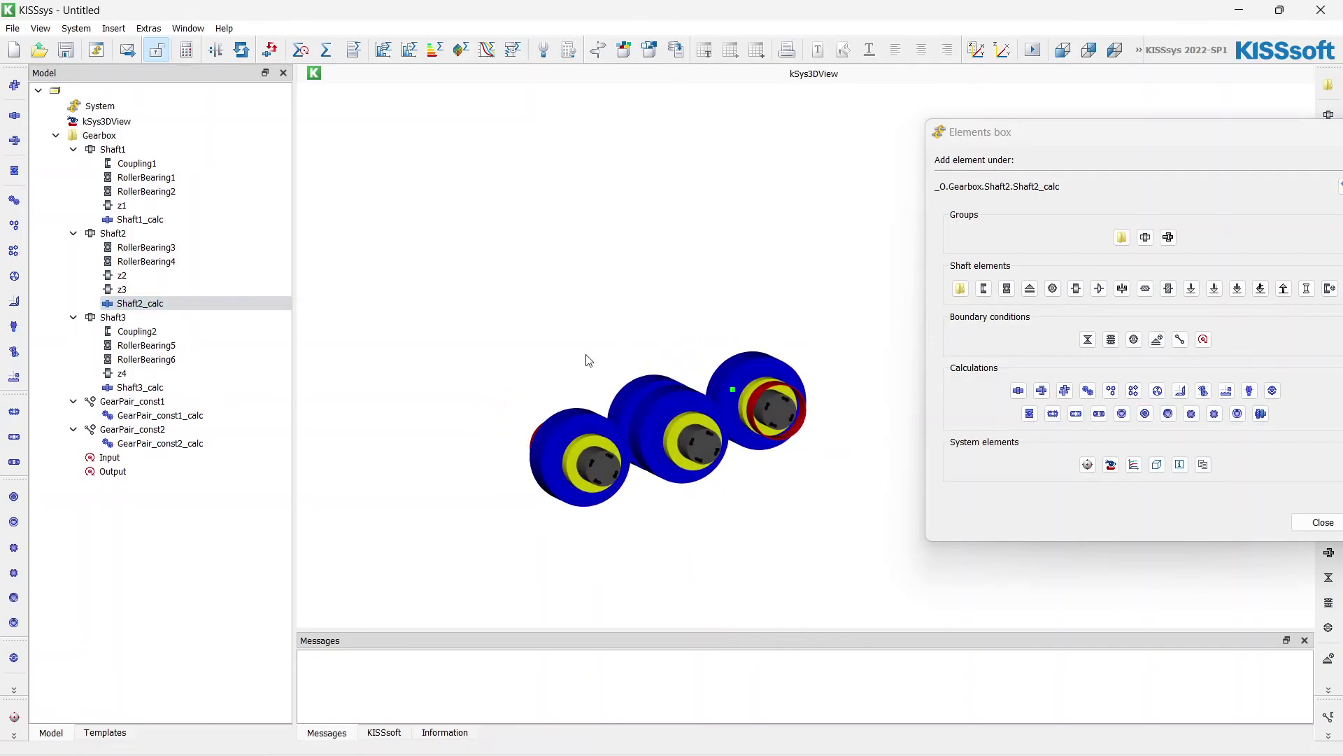
scroll(587, 360, "up", 5)
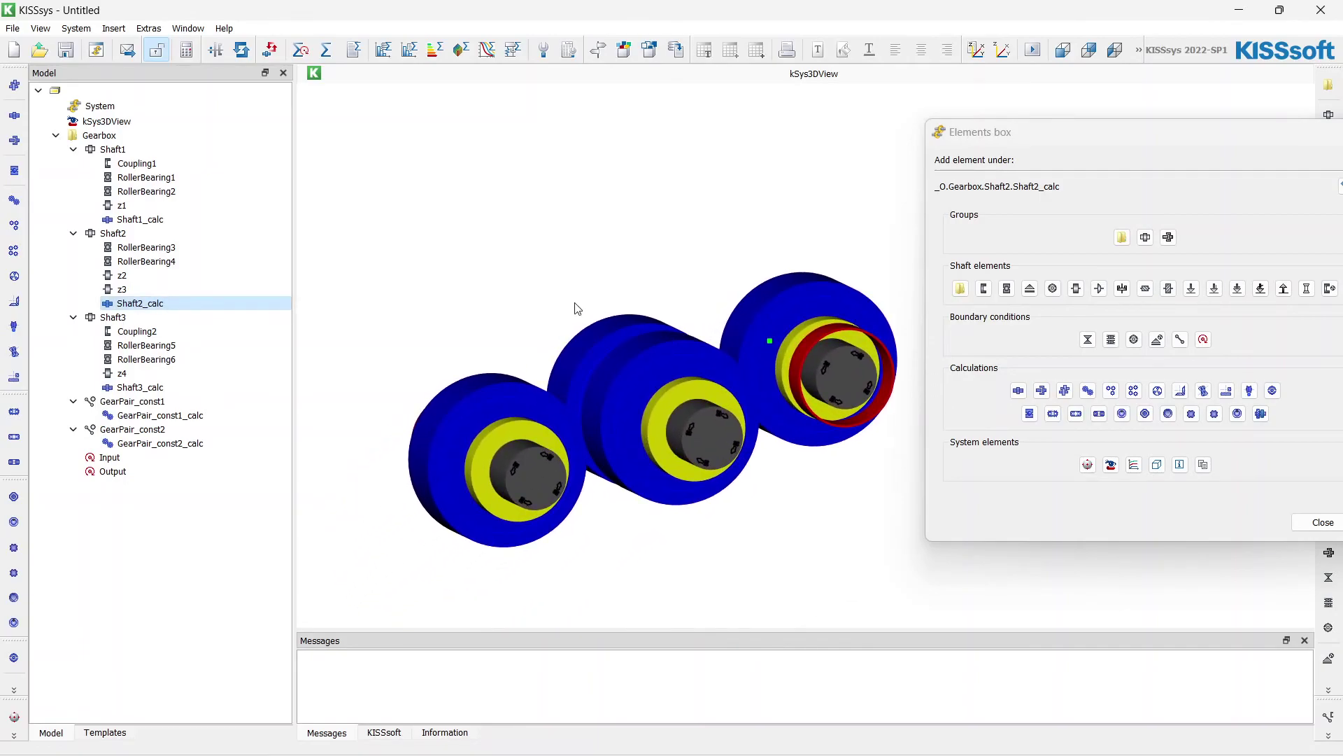
left_click_drag(577, 309, 595, 329)
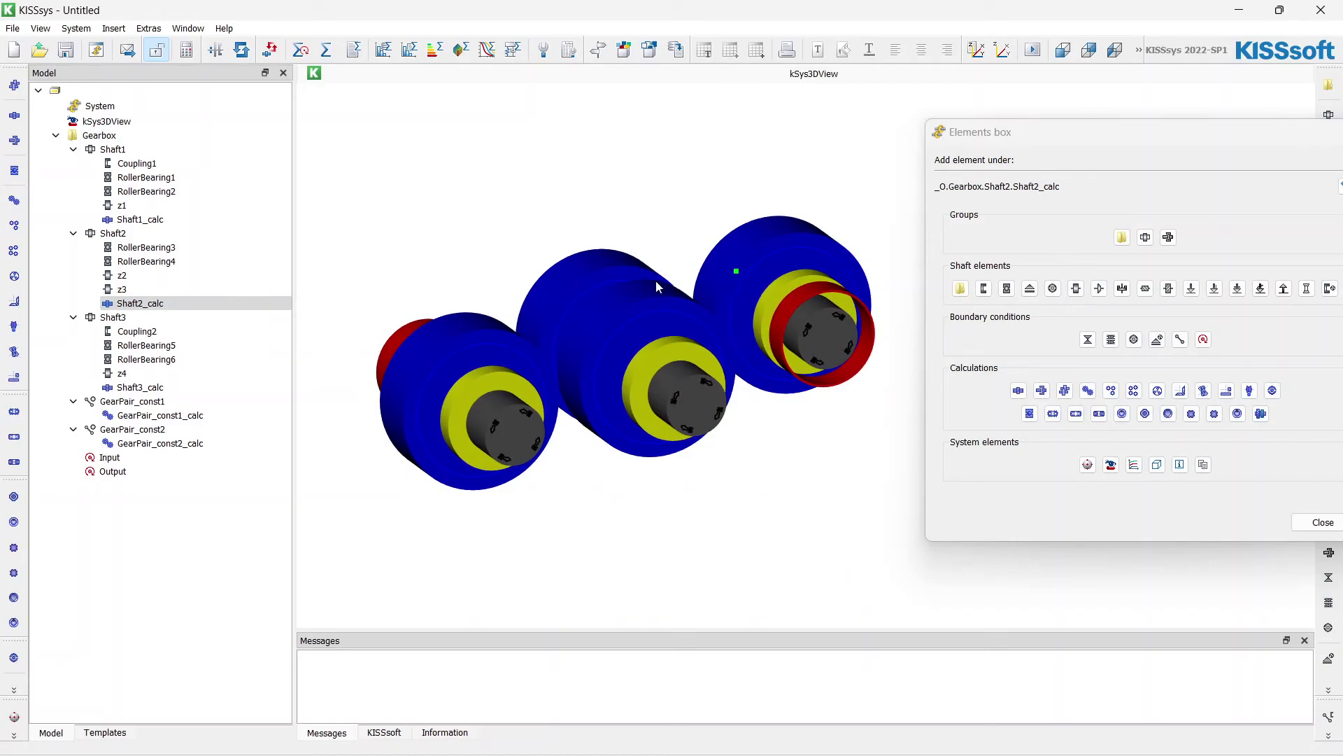
left_click_drag(678, 293, 648, 310)
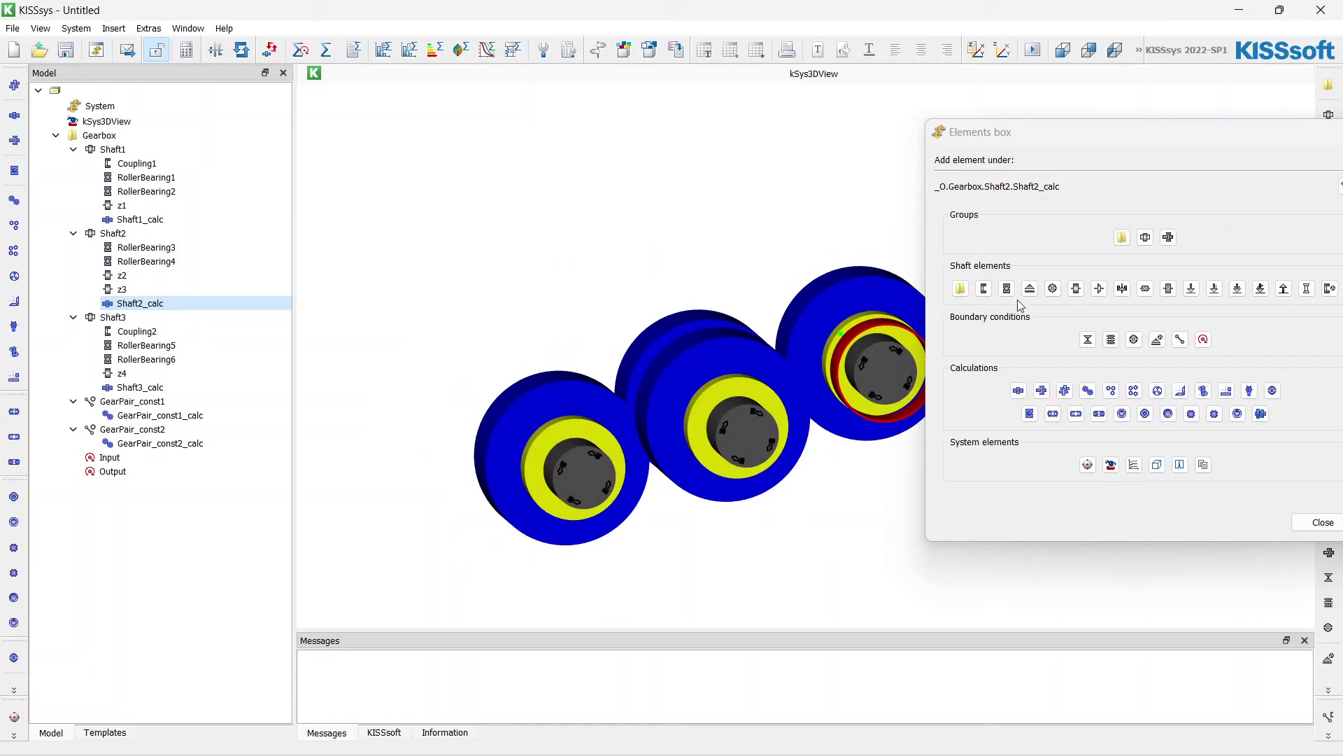
left_click_drag(572, 414, 623, 321)
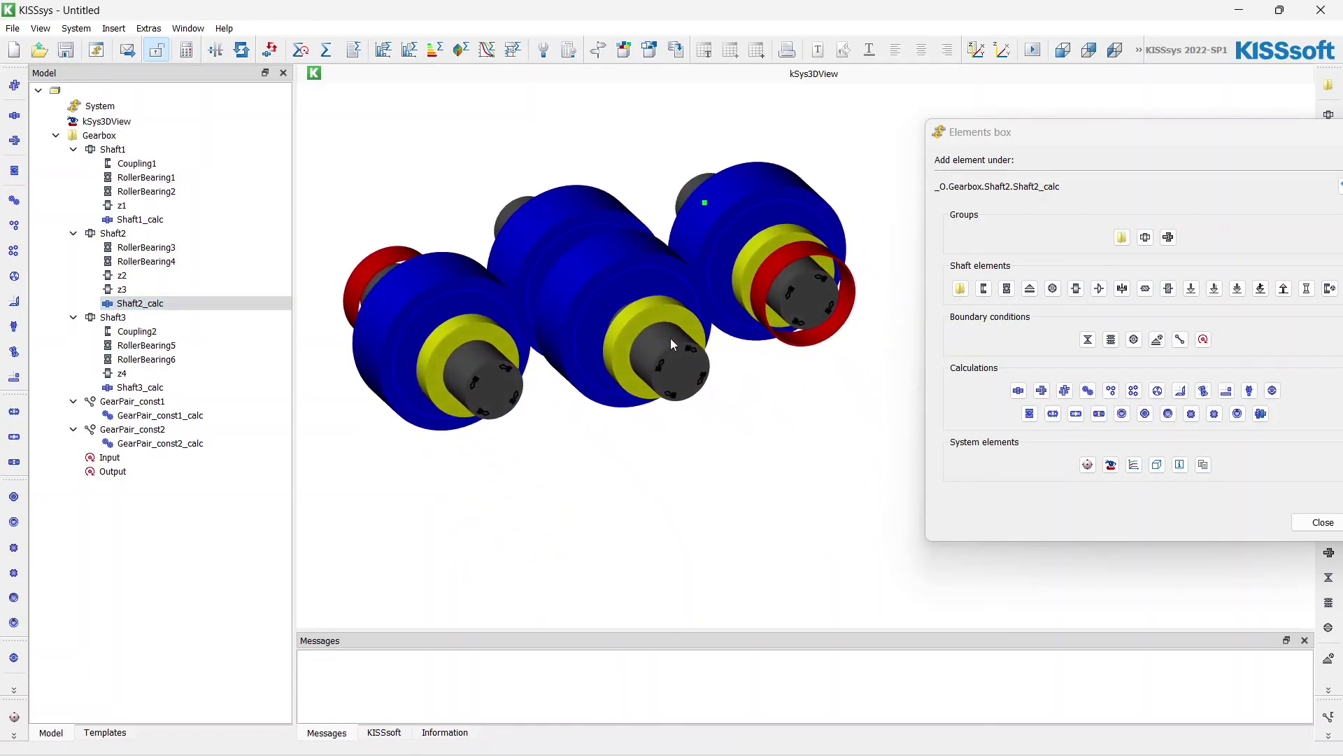
left_click_drag(643, 394, 528, 351)
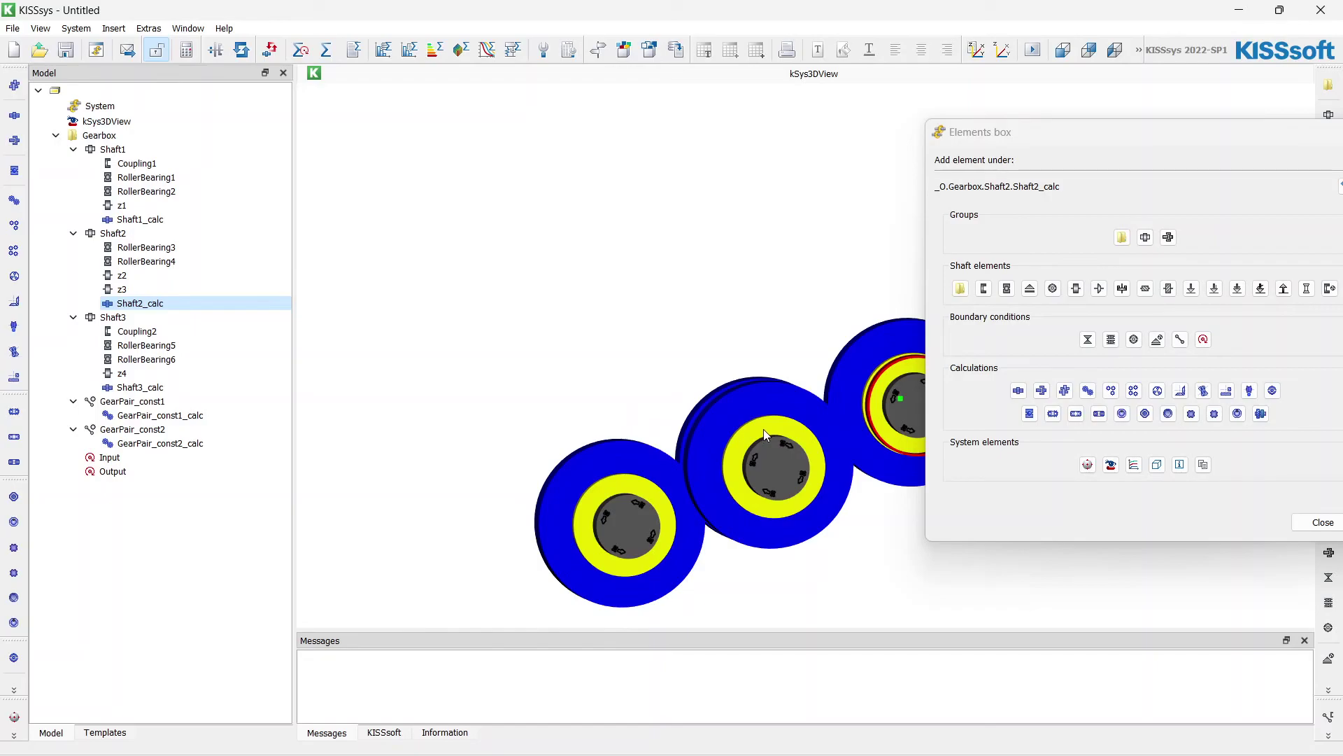
left_click_drag(763, 430, 746, 462)
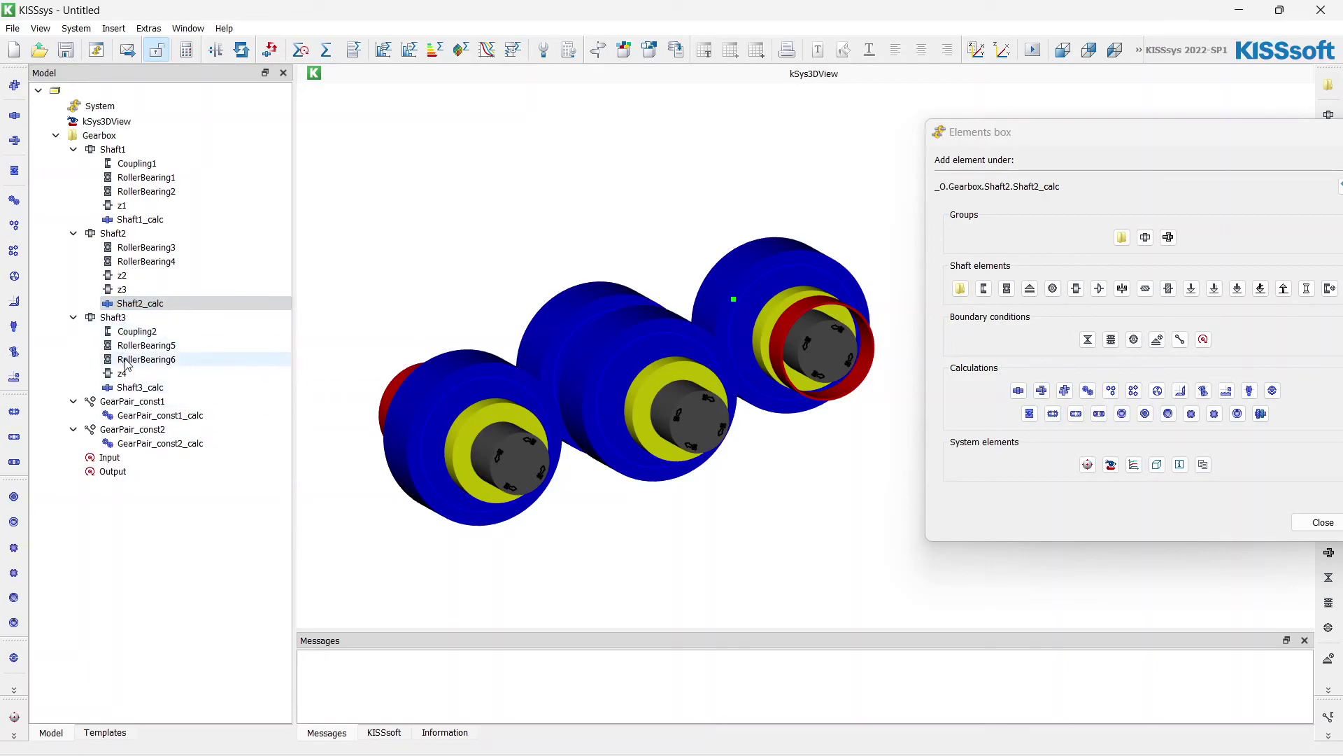
- Reset Shaft3's position according to the GearPair_const2 calculation with a 30° contact position
left_click(111, 318)
right_click(111, 319)
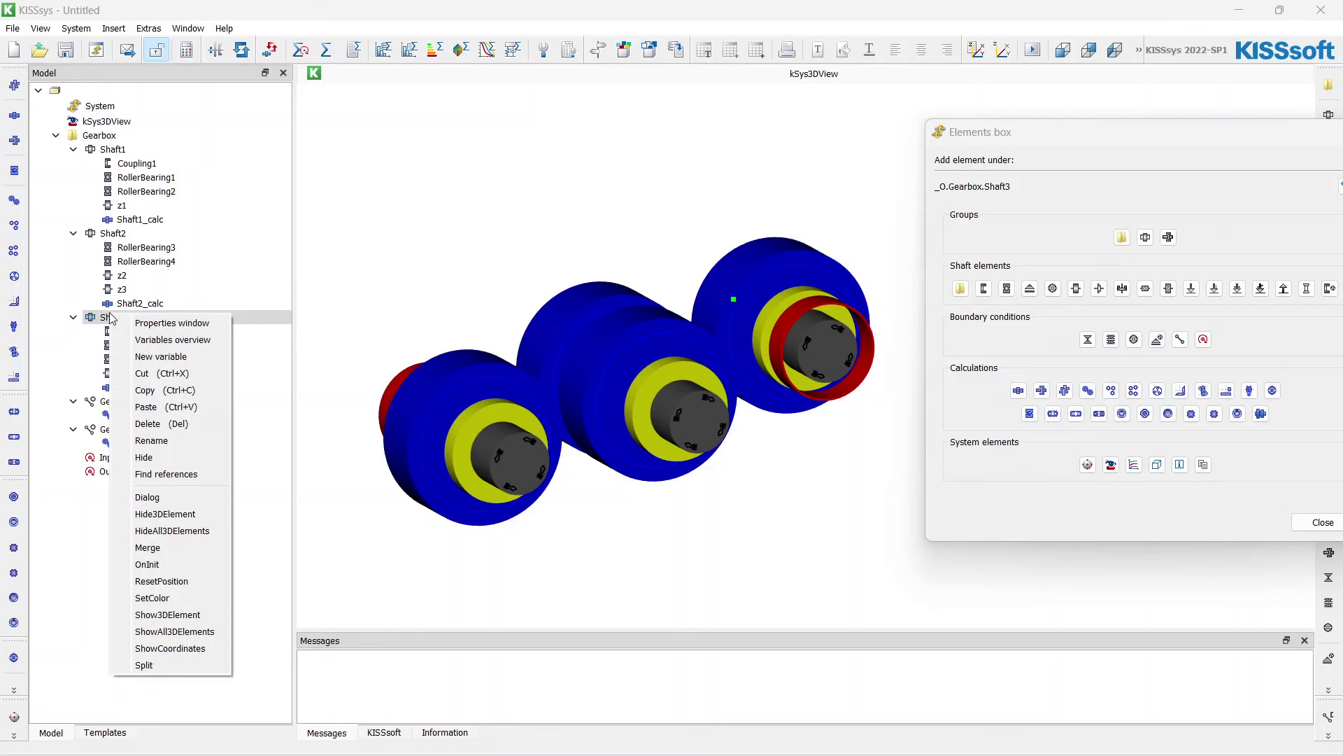
left_click(161, 582)
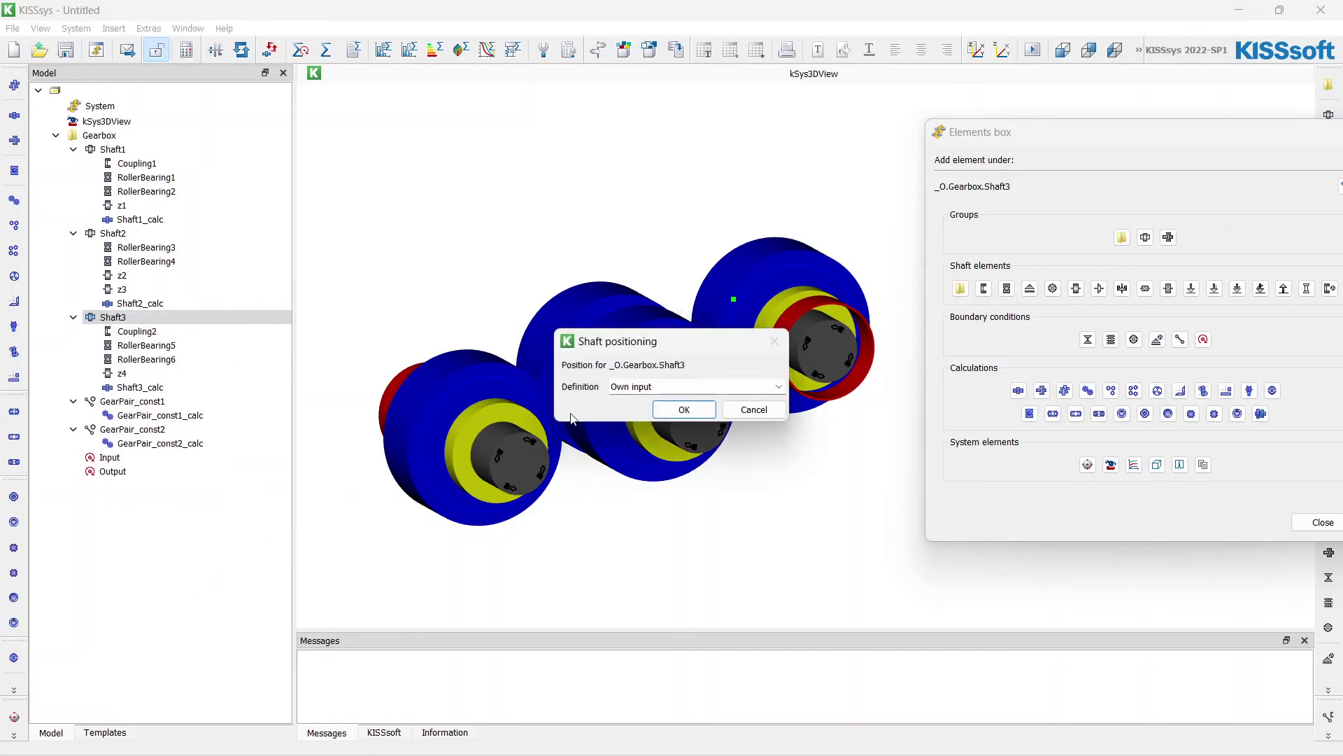
left_click(689, 386)
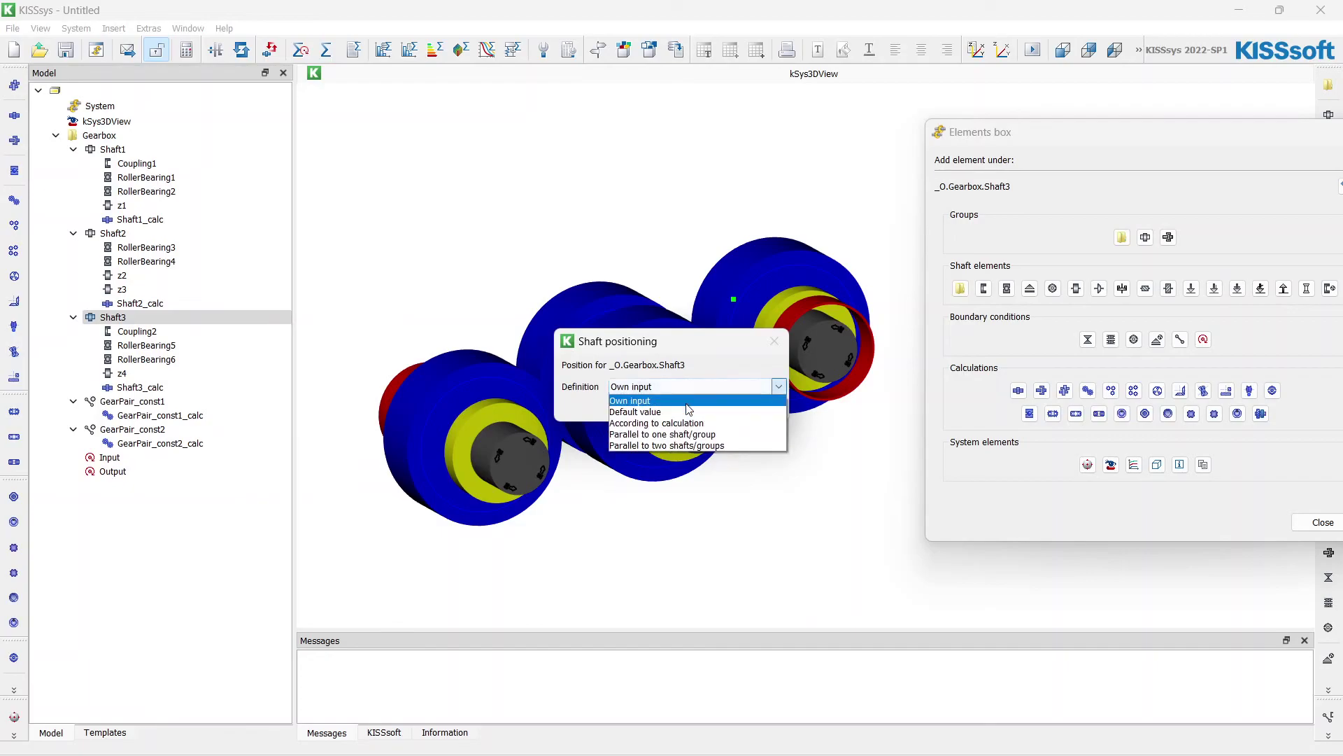
left_click(683, 420)
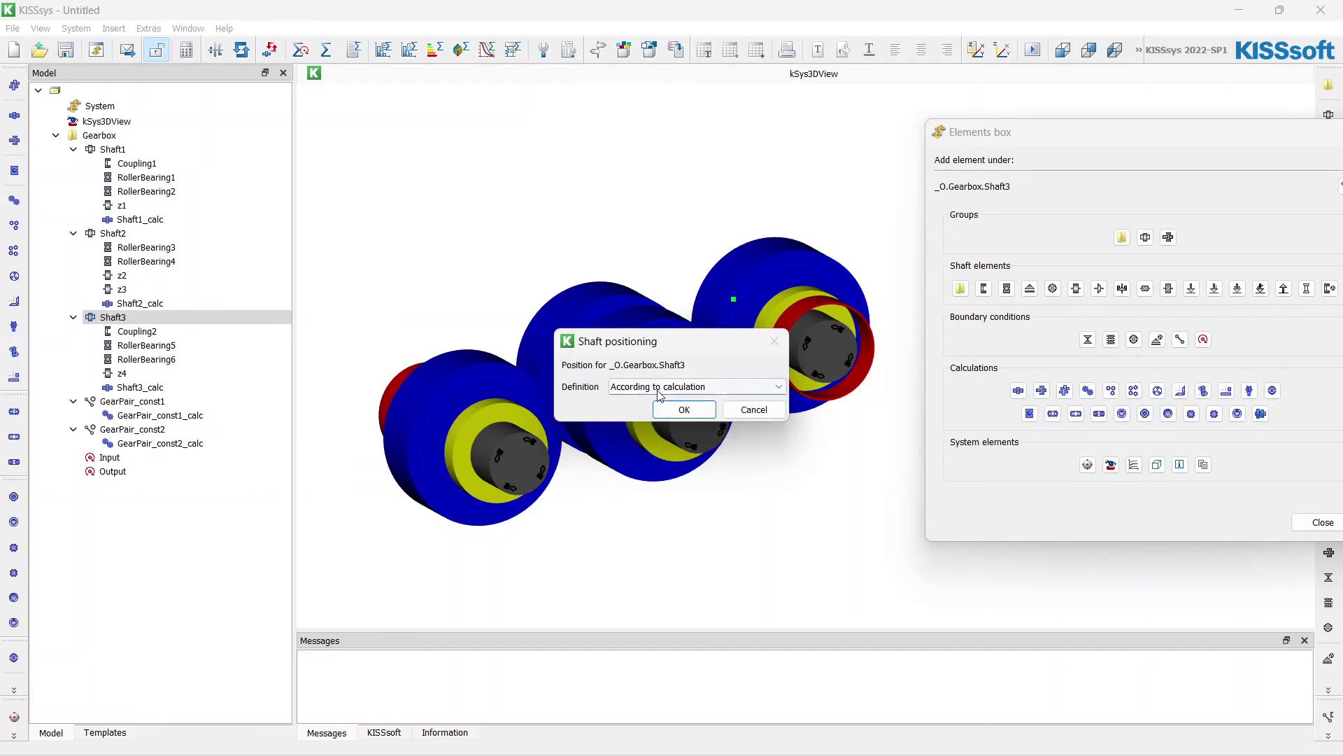
left_click(696, 409)
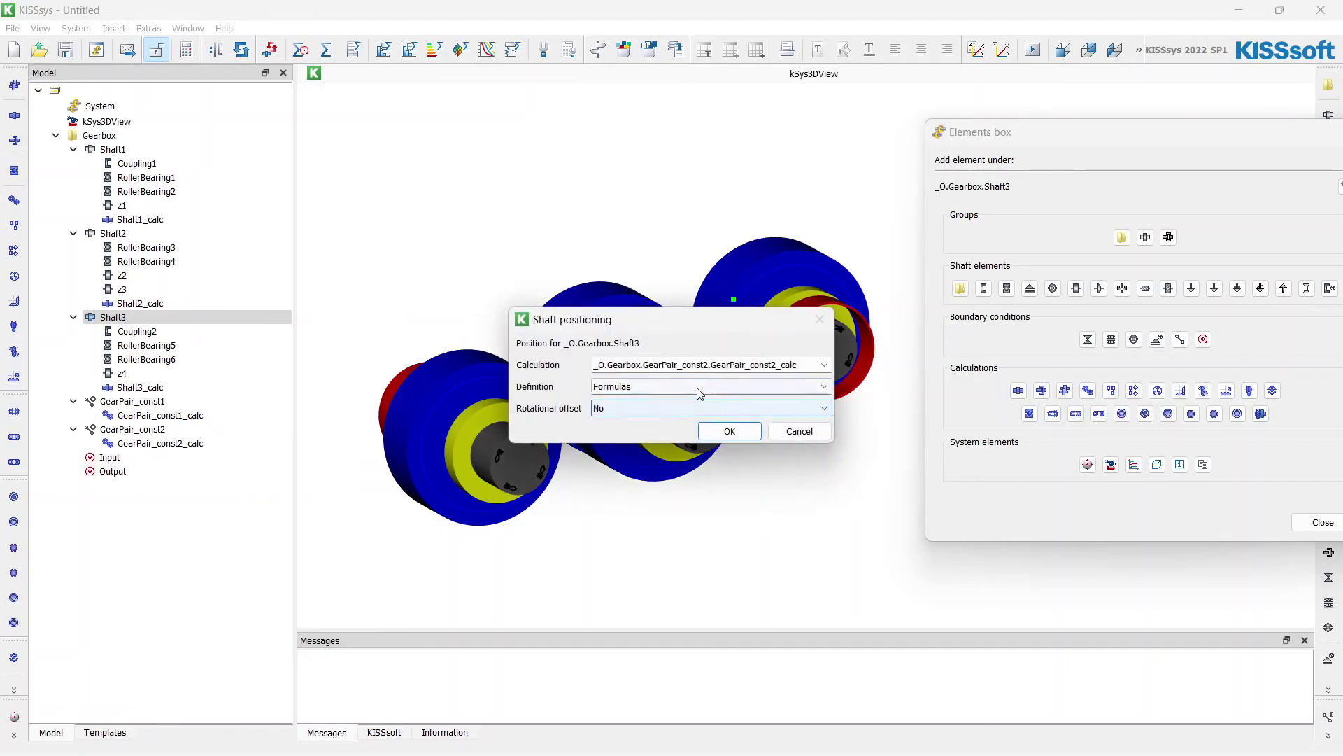
left_click_drag(679, 313, 874, 319)
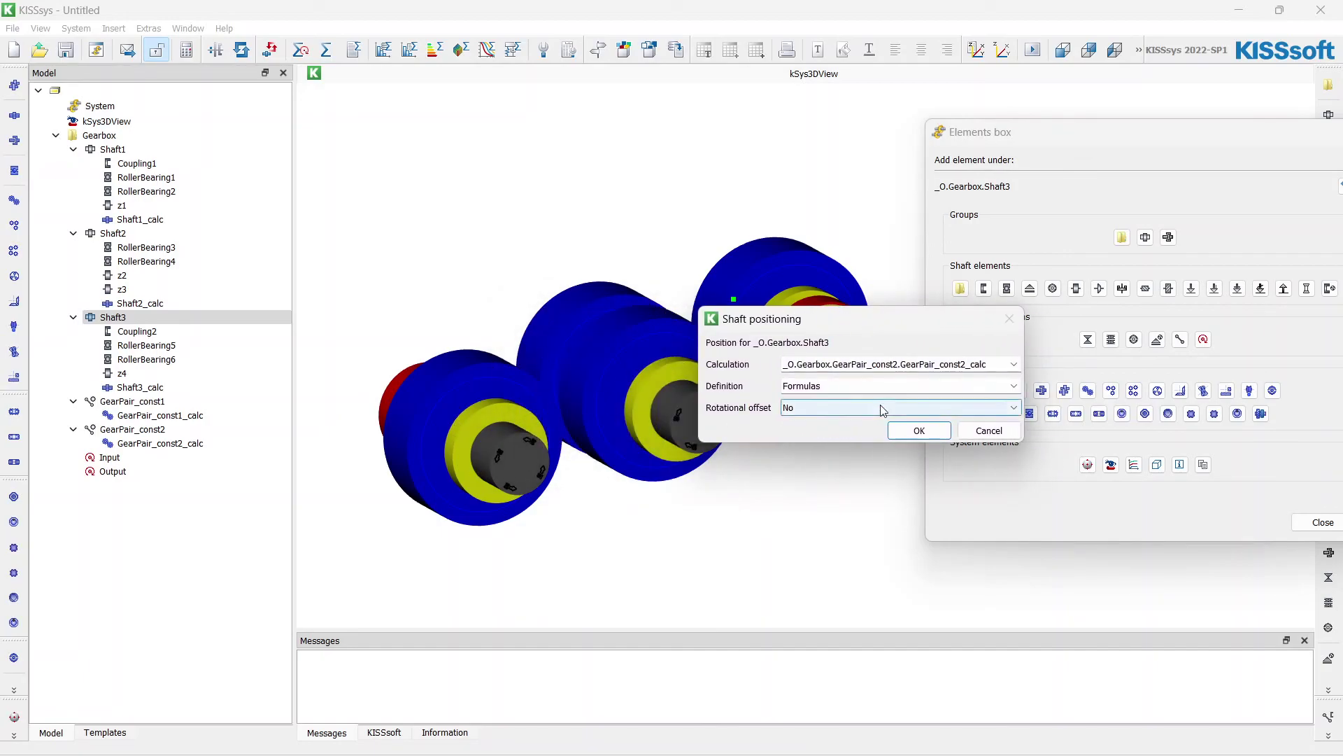
left_click(902, 432)
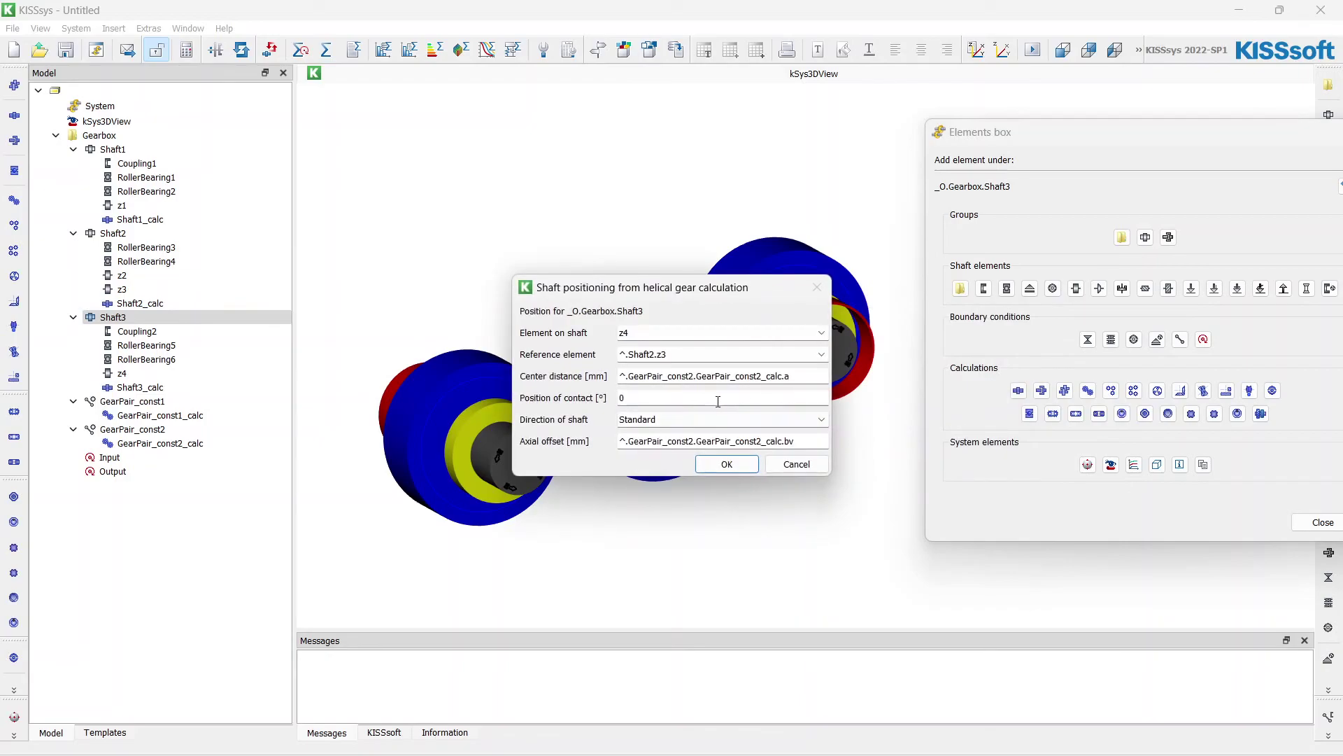
type("30")
left_click(725, 464)
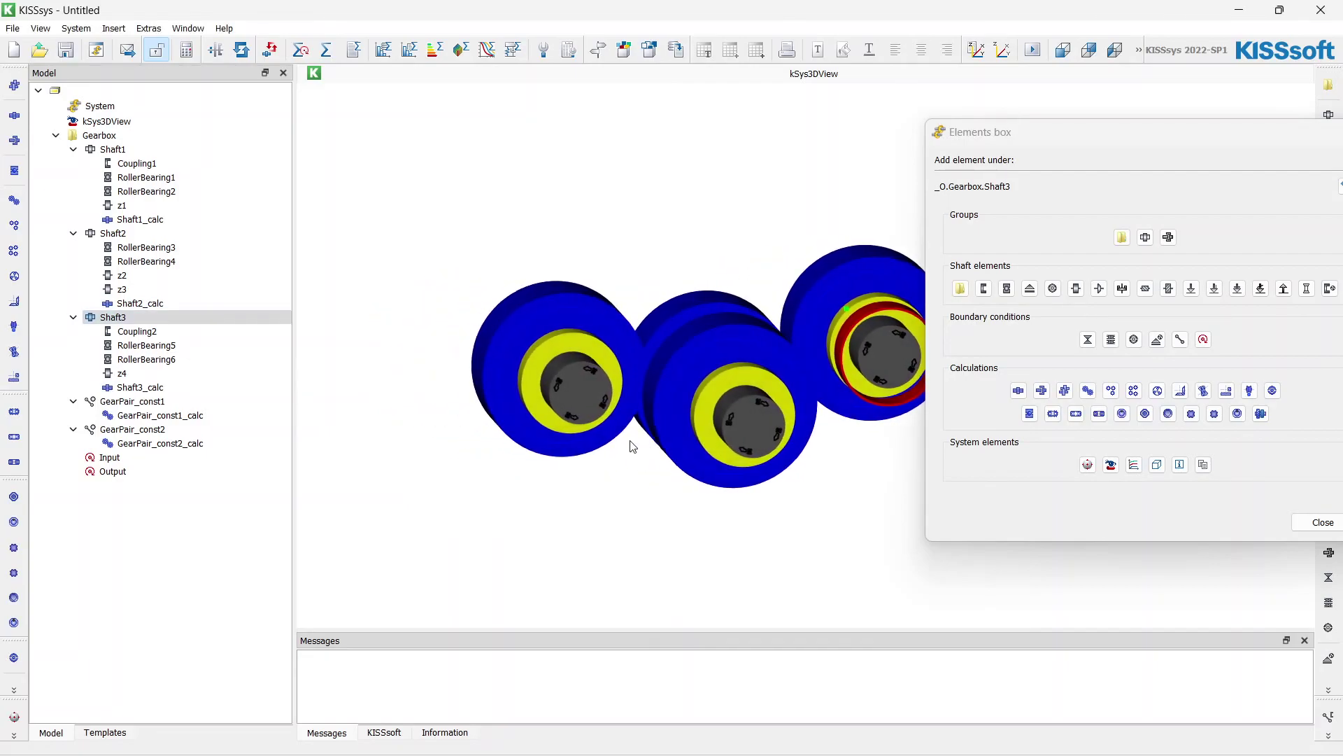
- Switch the 3D representation to Solid Elements so the gears display their teeth
scroll(581, 401, "down", 3)
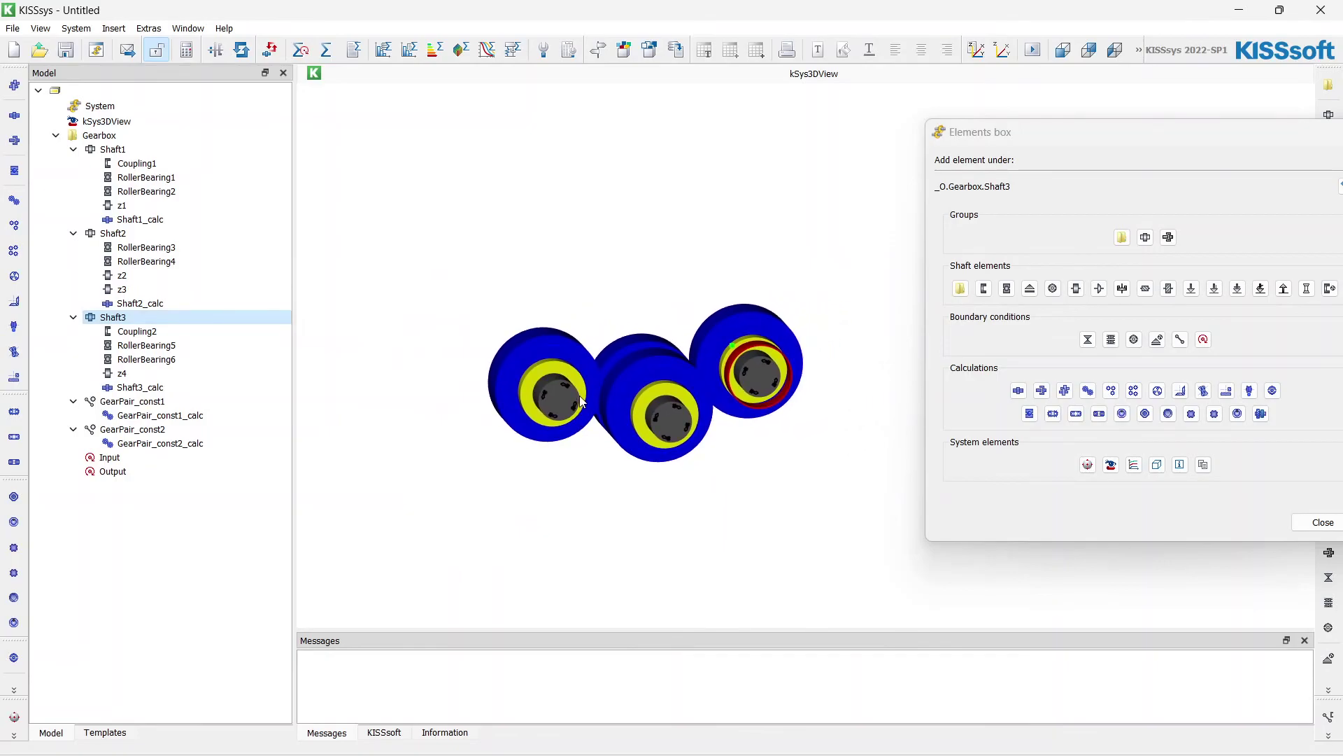
left_click_drag(581, 400, 552, 335)
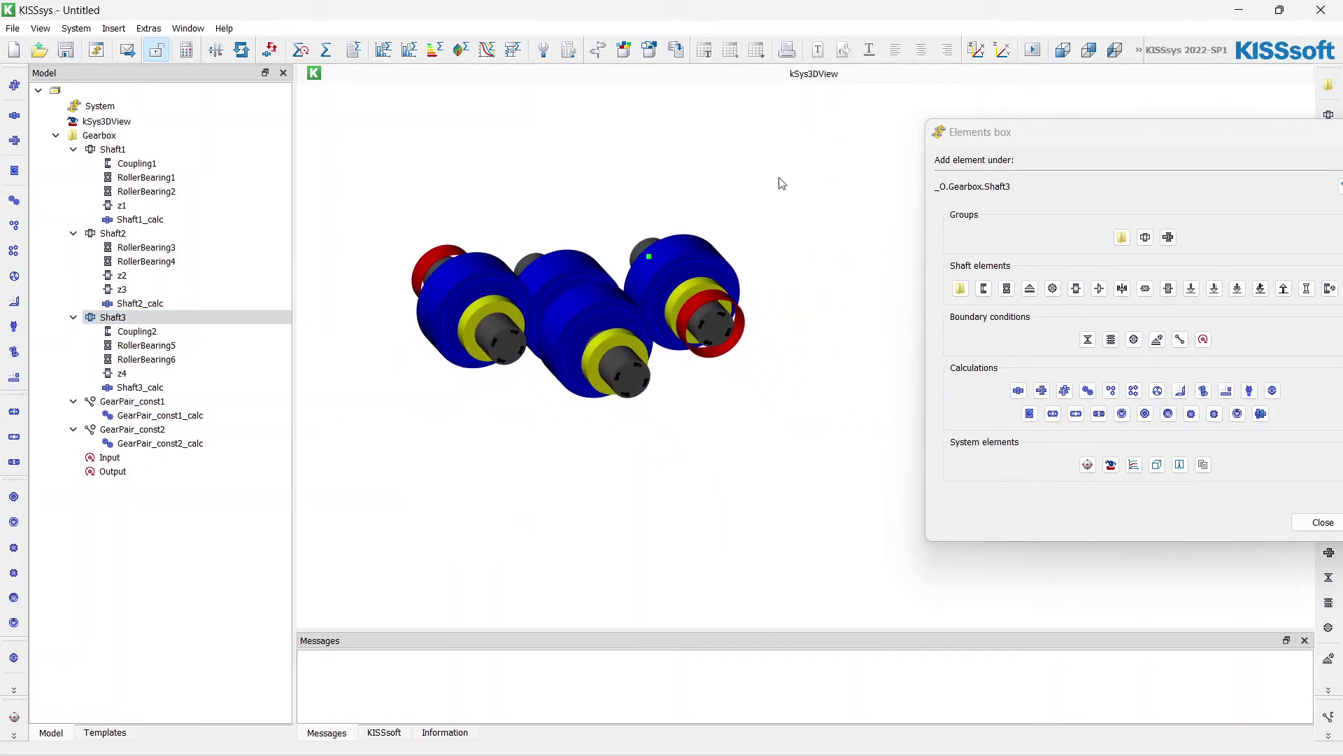
left_click_drag(616, 252, 602, 293)
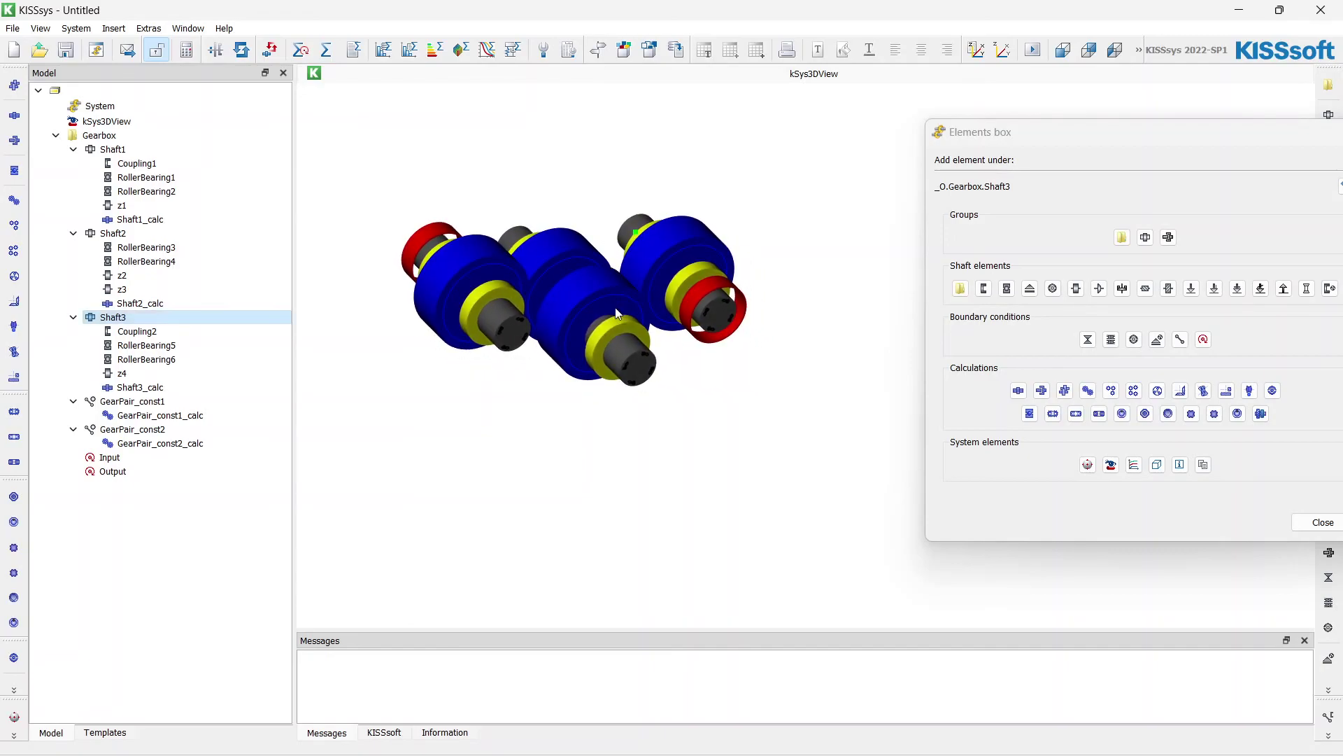
middle_click_drag(615, 313, 657, 342)
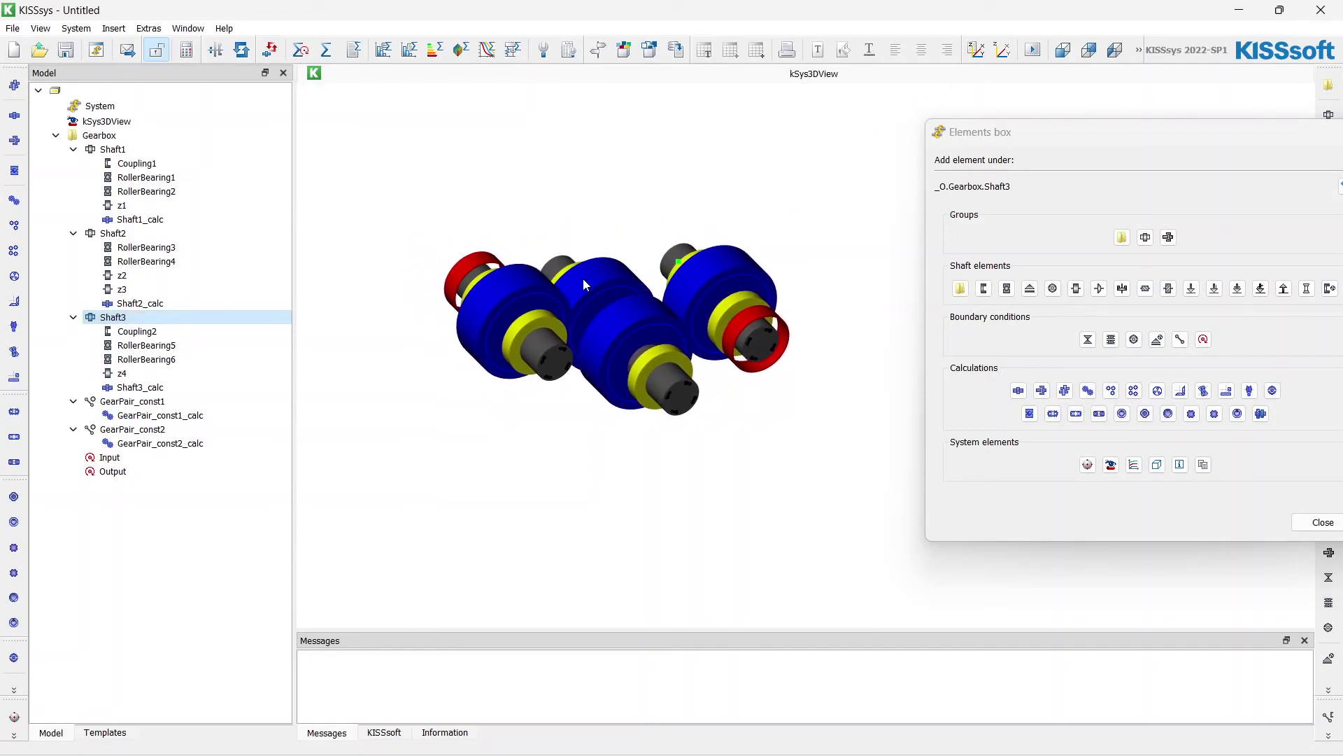
left_click(979, 49)
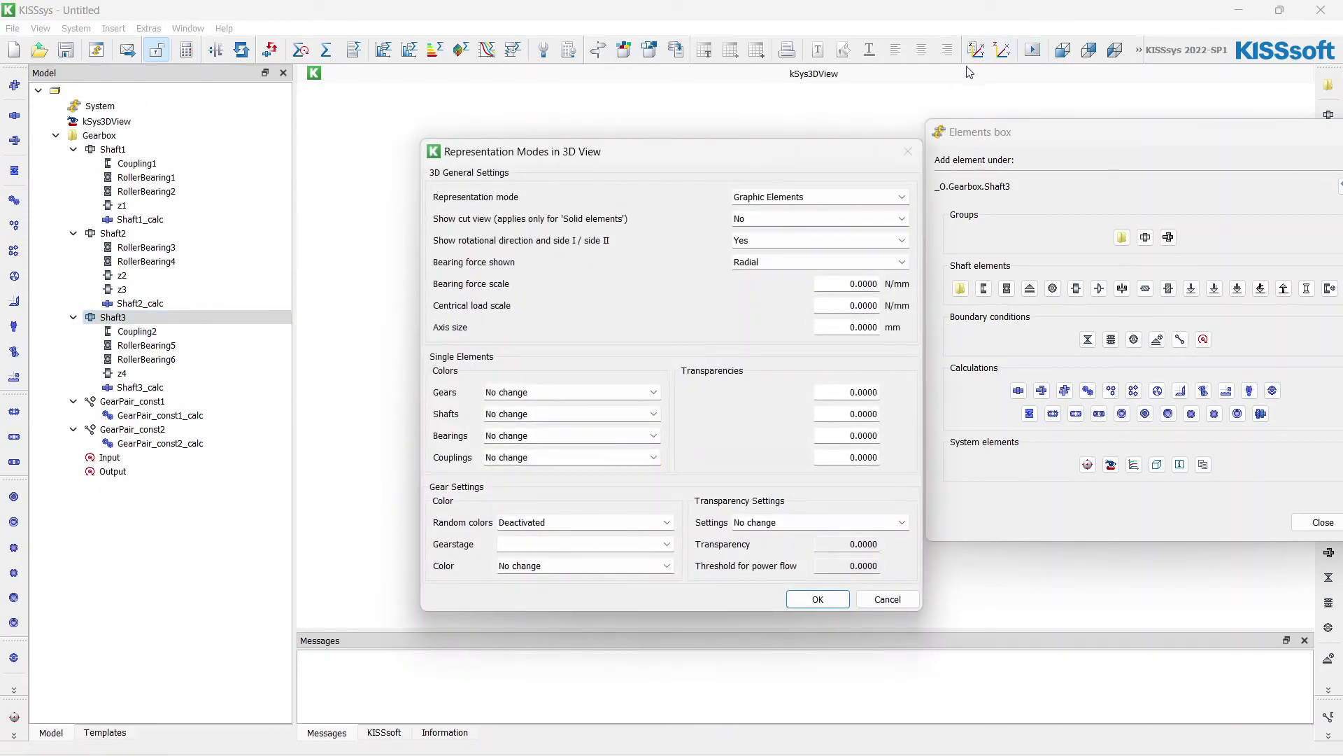
left_click(805, 197)
left_click(778, 219)
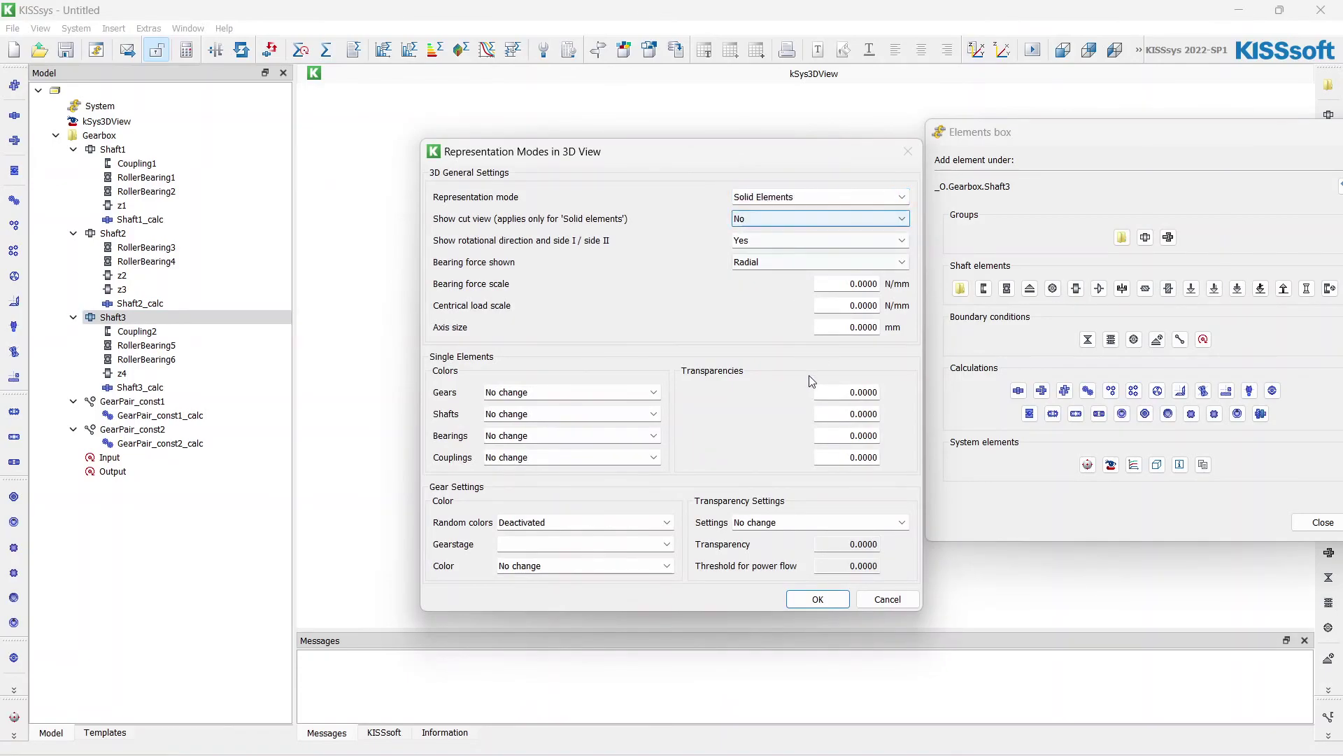
left_click(825, 602)
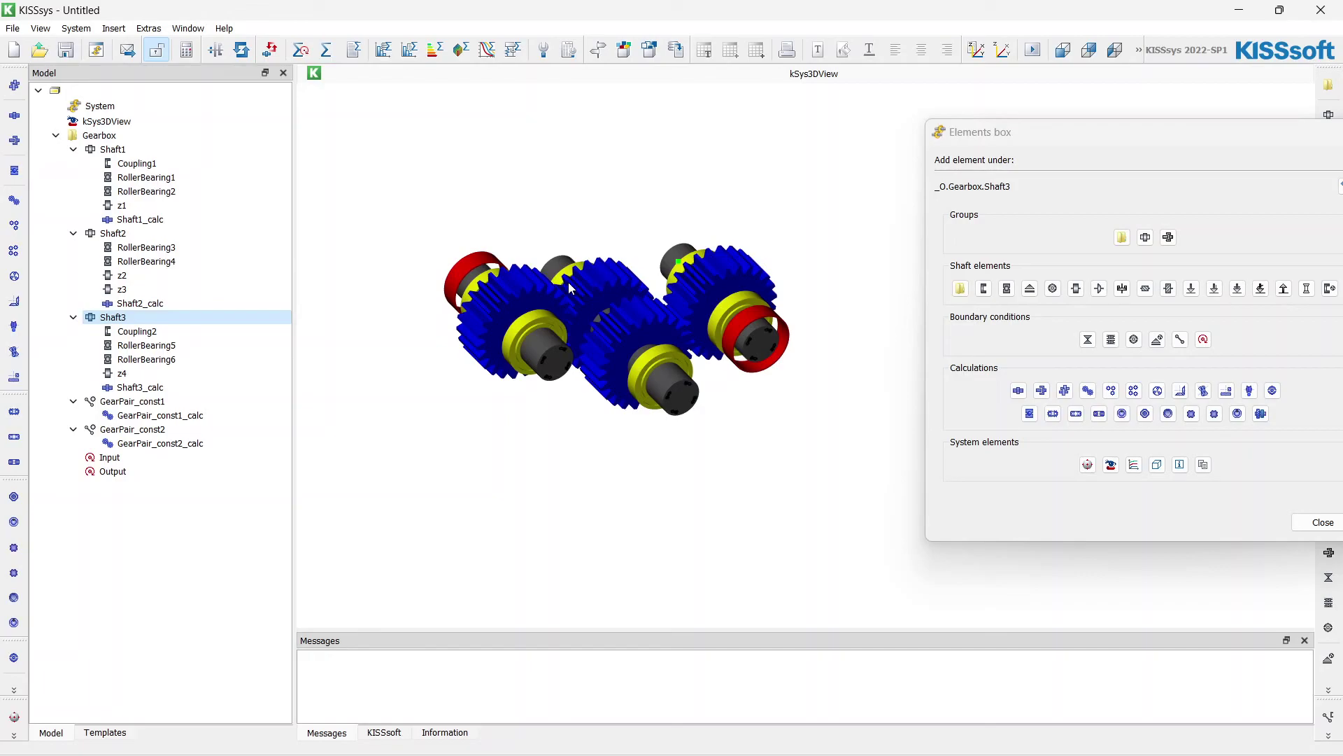
- Close the Elements box, then orbit, zoom and pan to check the toothed gear meshes
left_click_drag(570, 298, 609, 272)
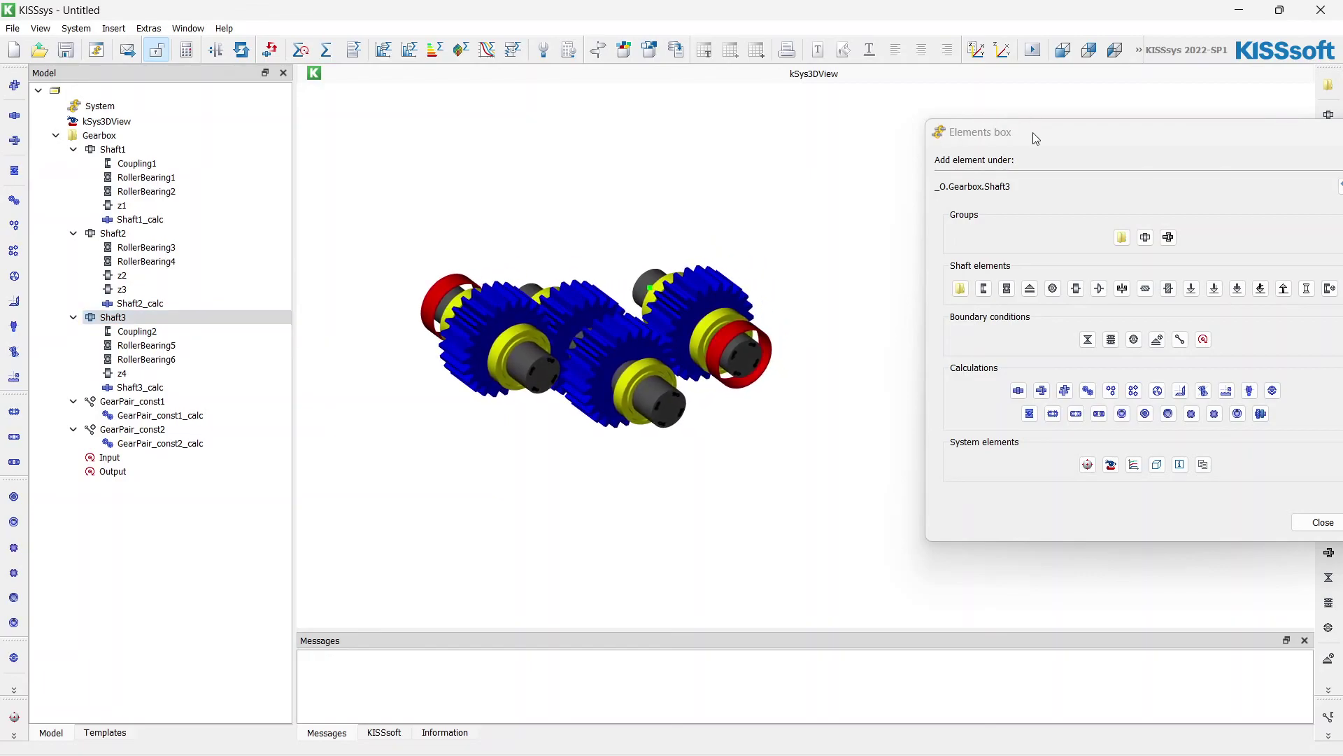
left_click_drag(1034, 135, 928, 139)
left_click(1243, 137)
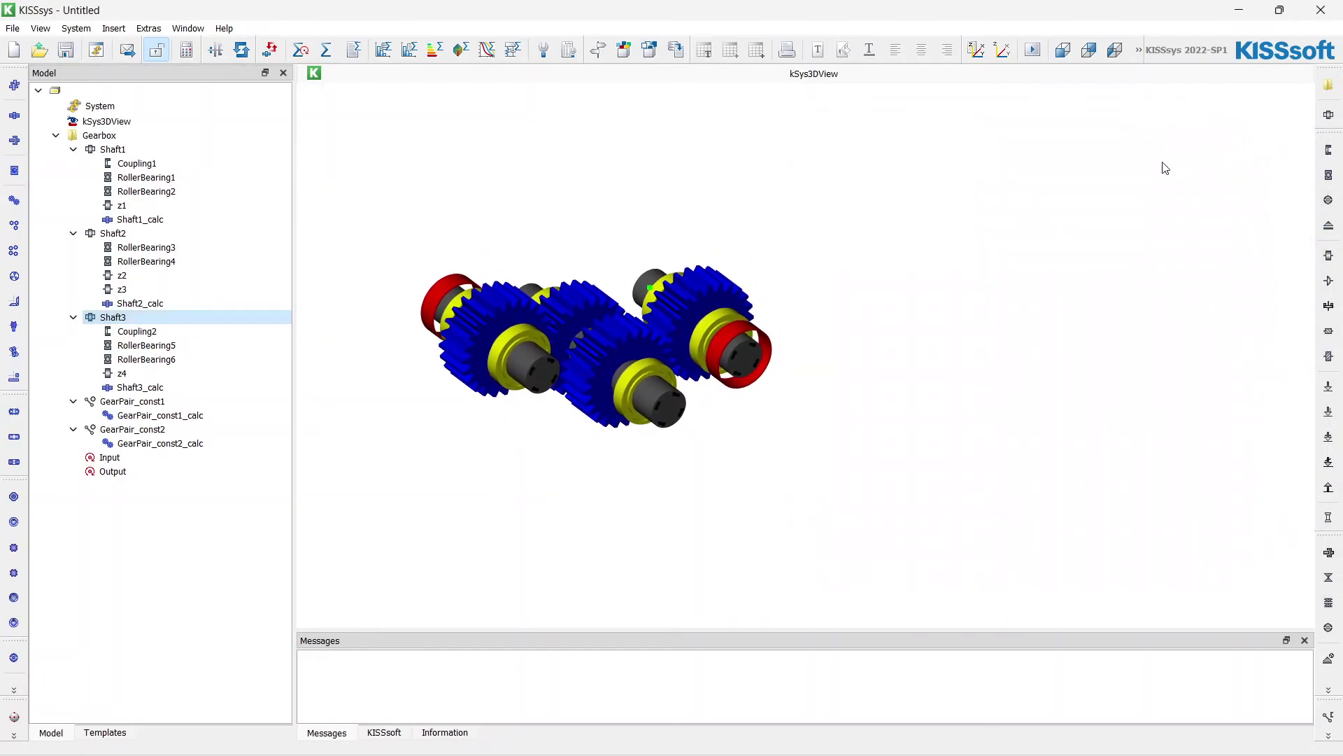
left_click_drag(549, 271, 625, 290)
scroll(619, 292, "up", 3)
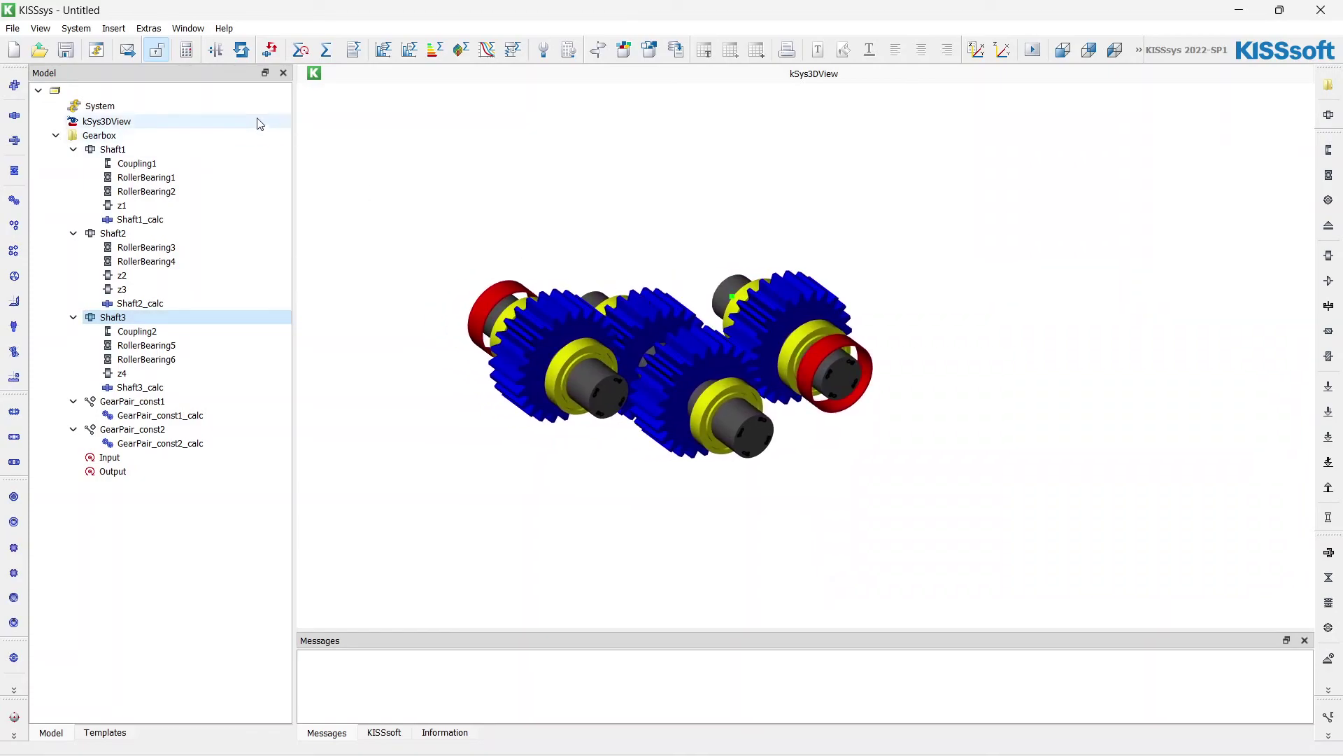
left_click_drag(536, 268, 566, 283)
middle_click_drag(567, 279, 578, 370)
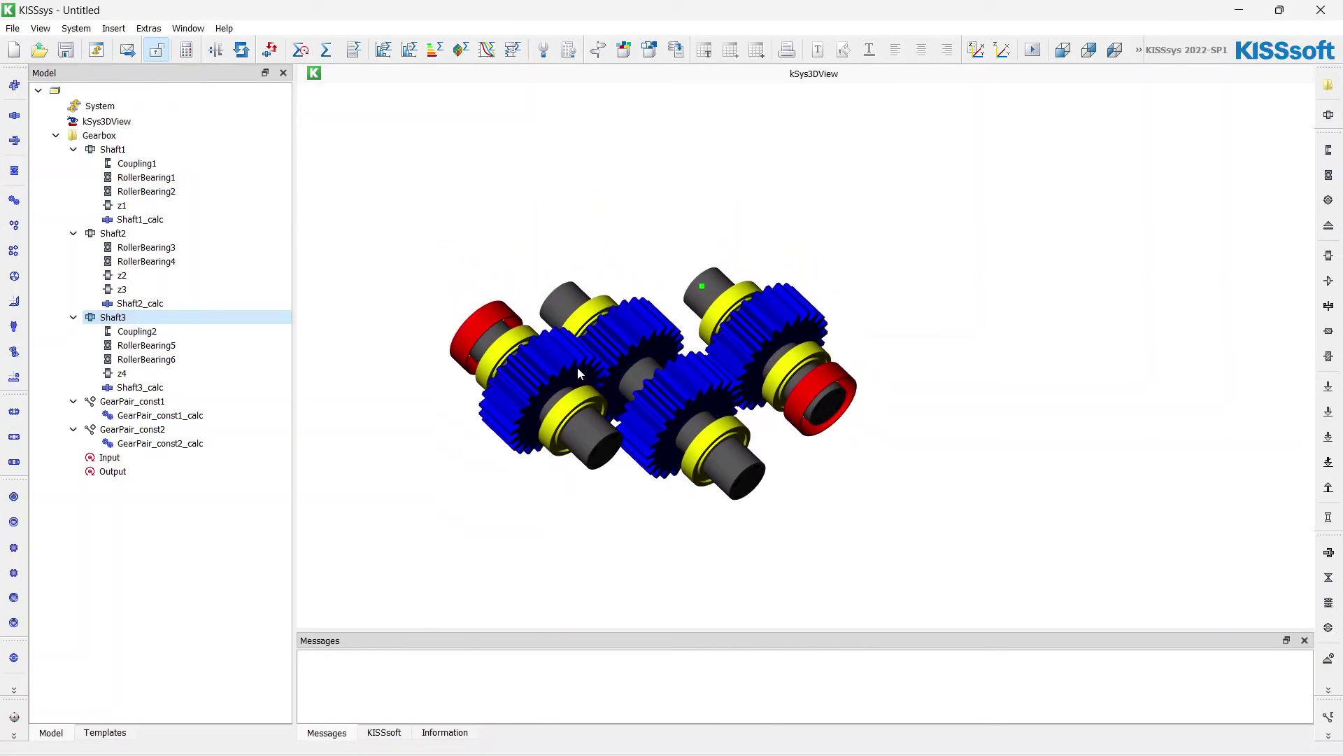
left_click_drag(577, 347, 662, 326)
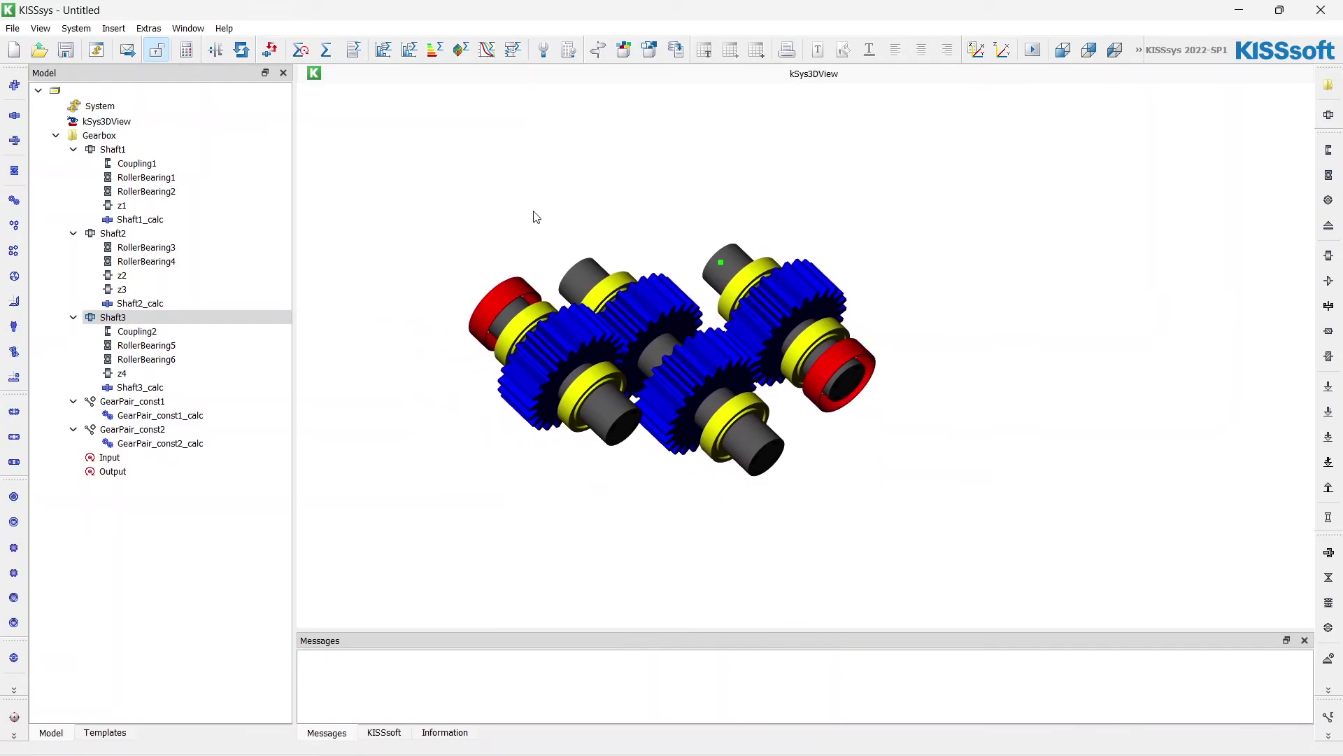
- Save the two-stage gearbox to the Desktop under the name Example Design.ks
left_click(13, 28)
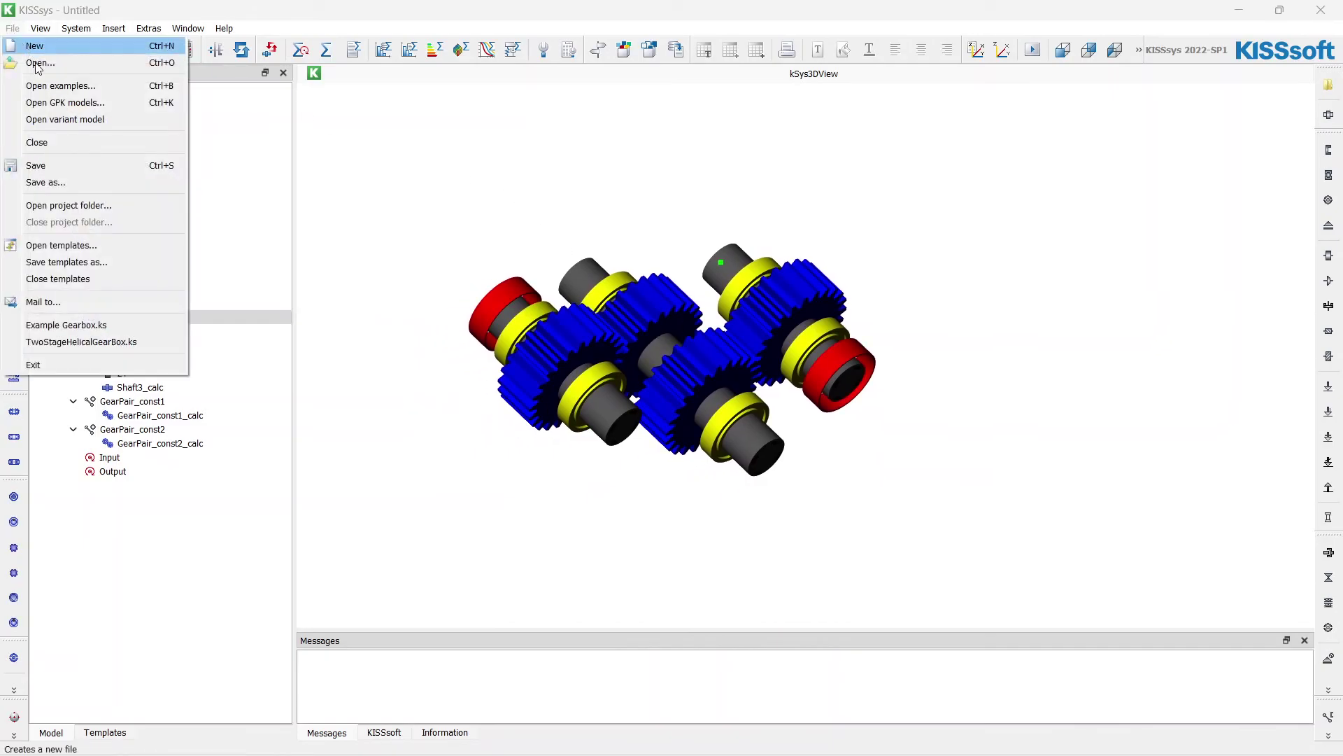
left_click(66, 167)
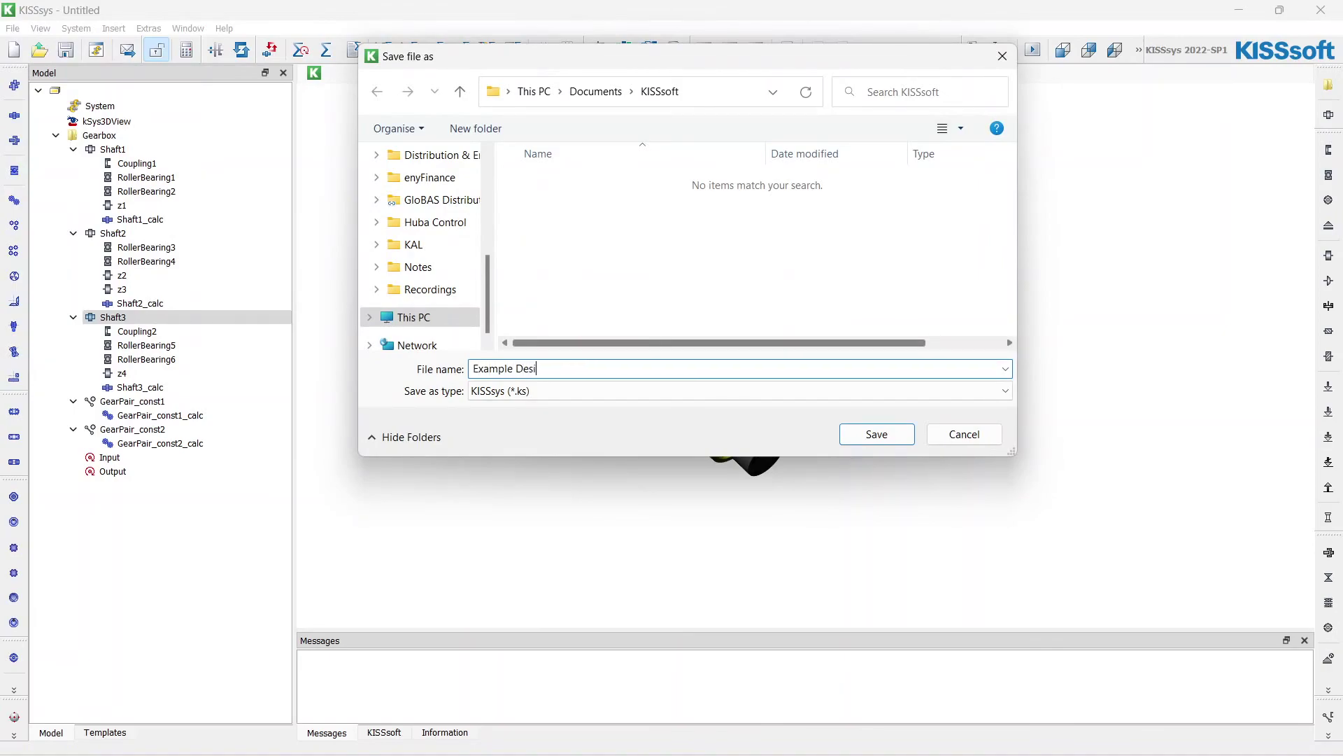
scroll(420, 210, "up", 5)
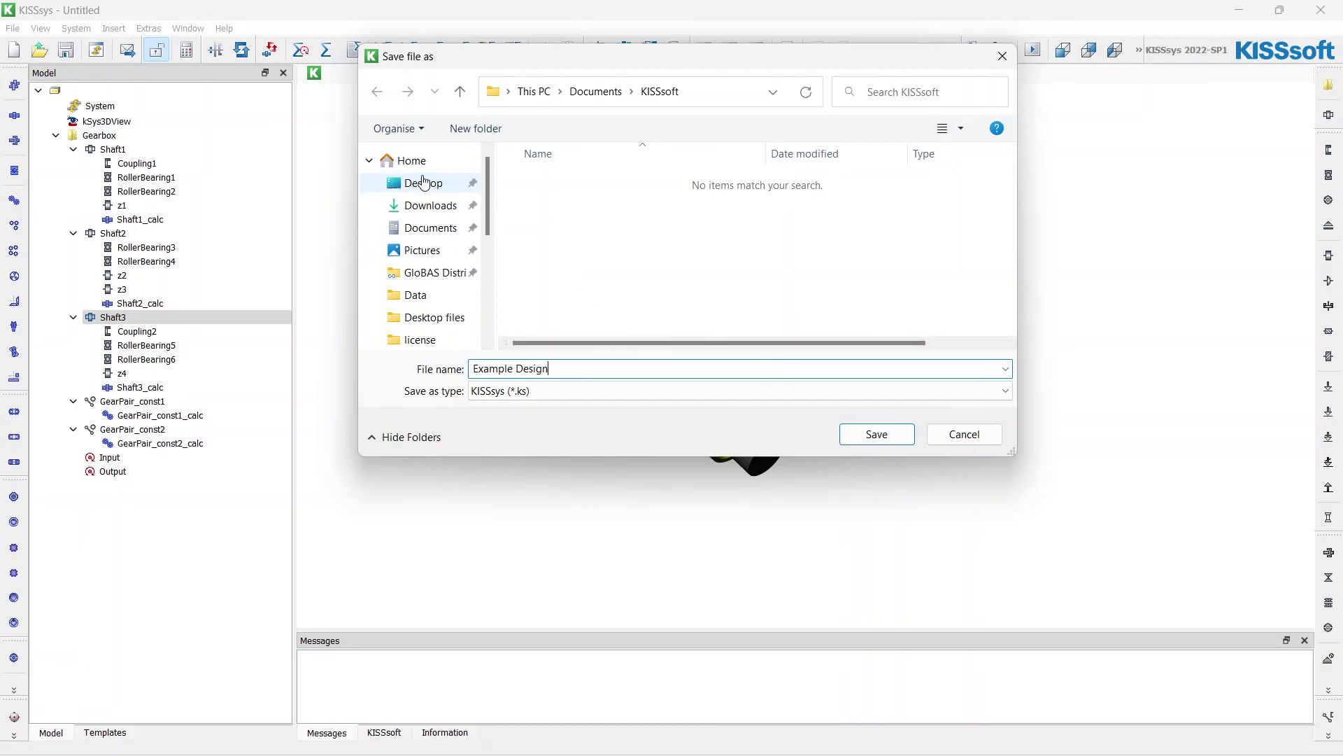
left_click(423, 183)
left_click(867, 432)
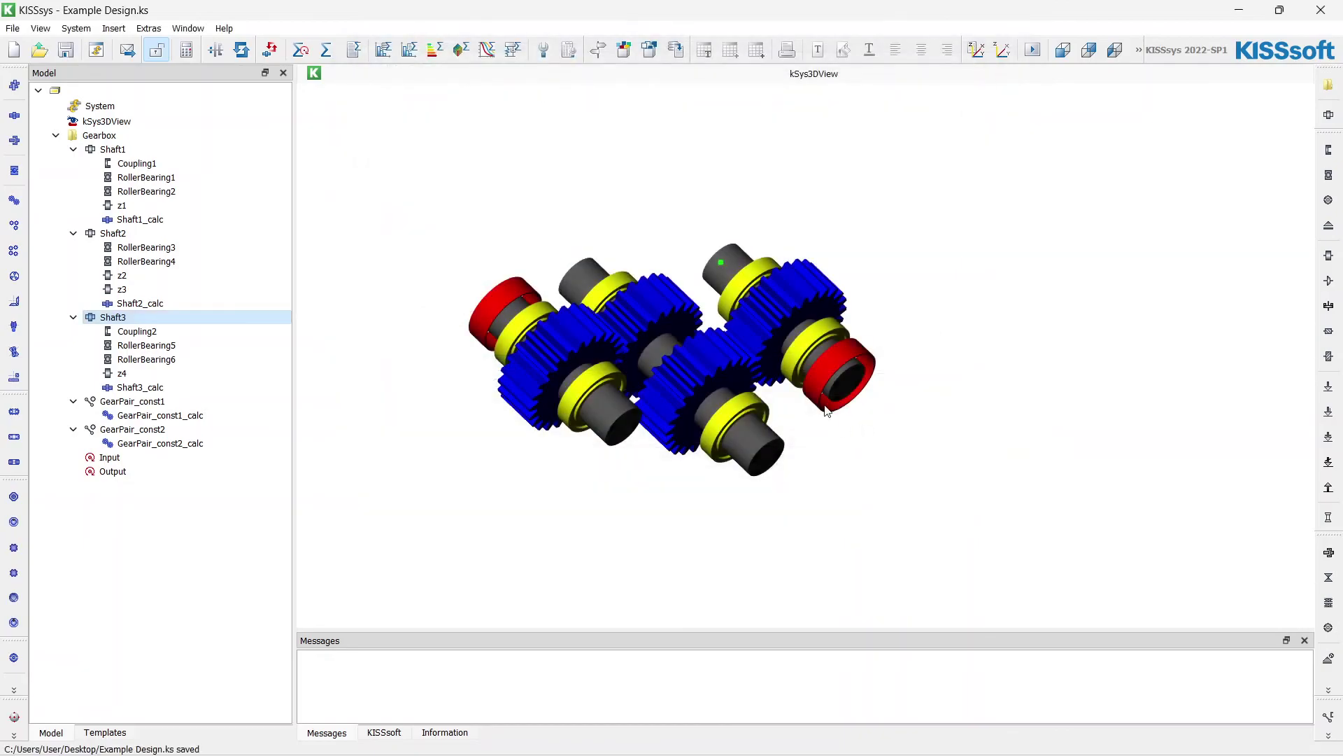
left_click(13, 28)
- Open TwoStageHelicalGearBox.ks from the HelicalGearBox GPK templates, declining to save the current model
left_click(13, 28)
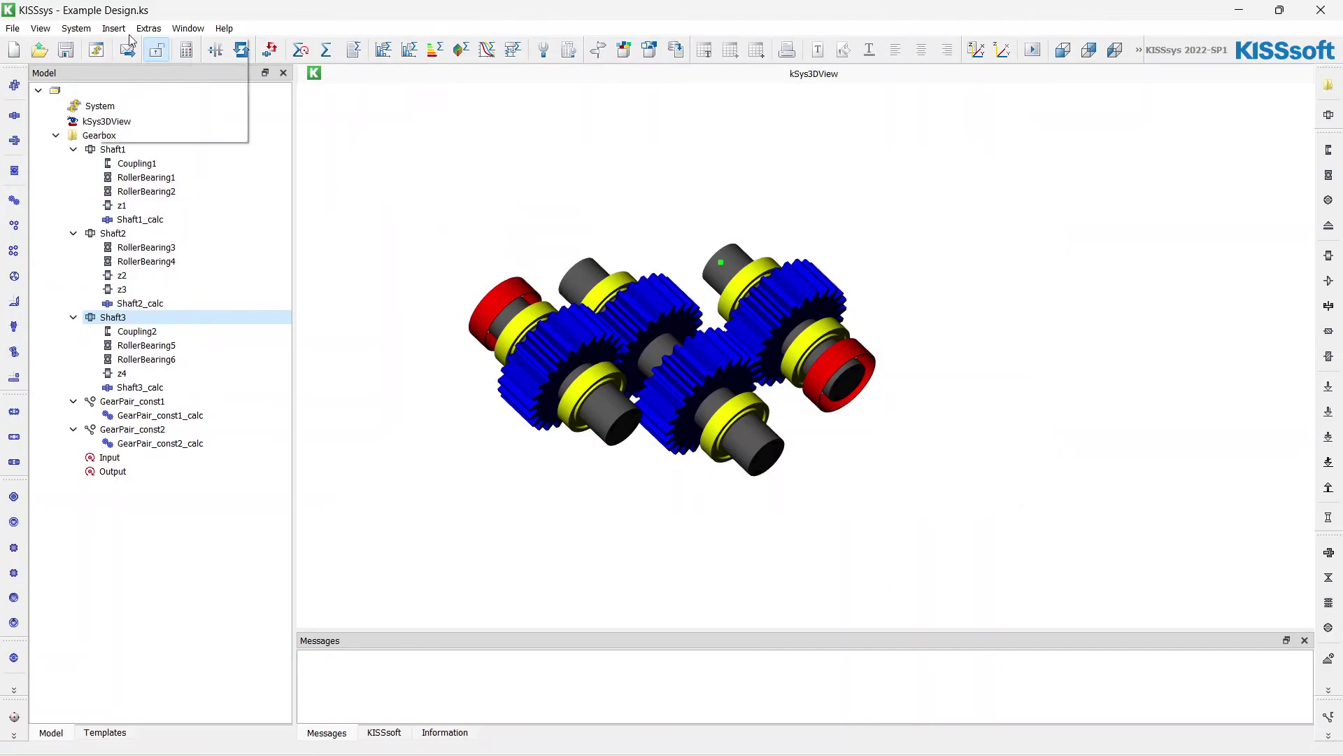
left_click(13, 28)
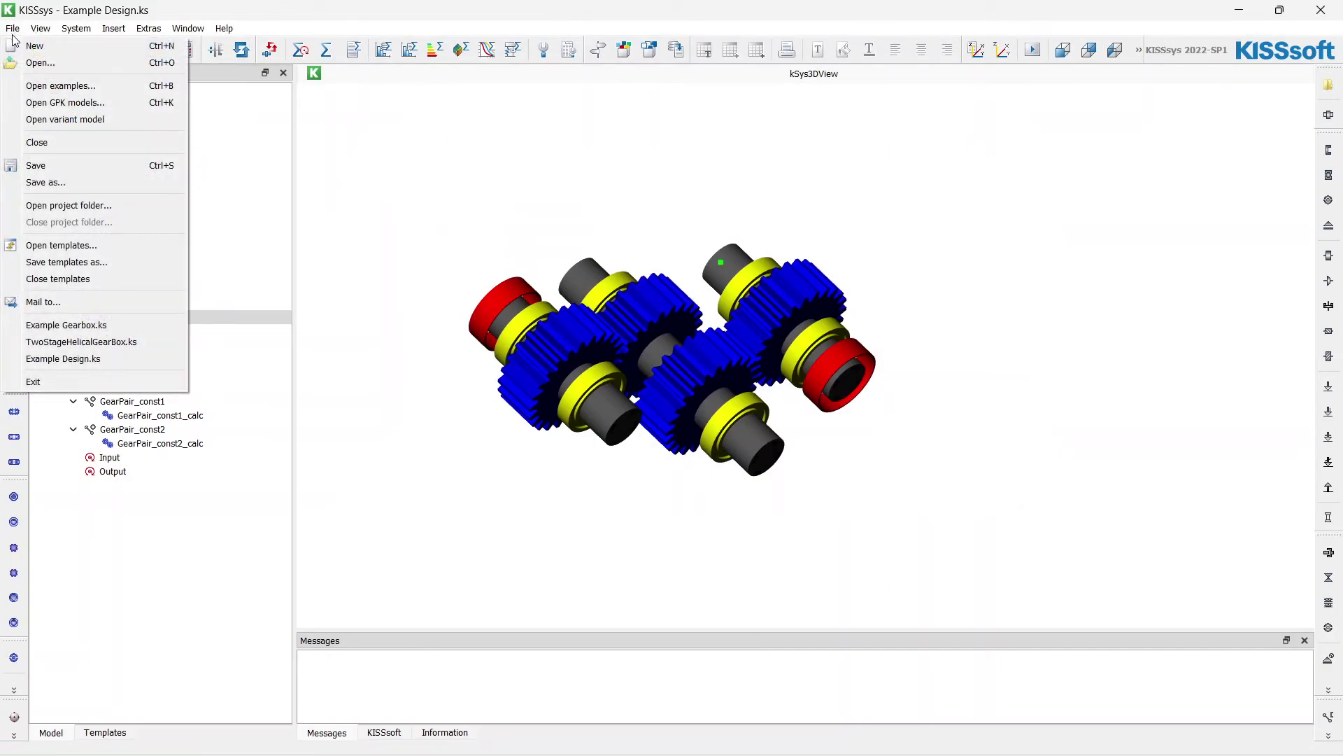
left_click(32, 102)
left_click(720, 405)
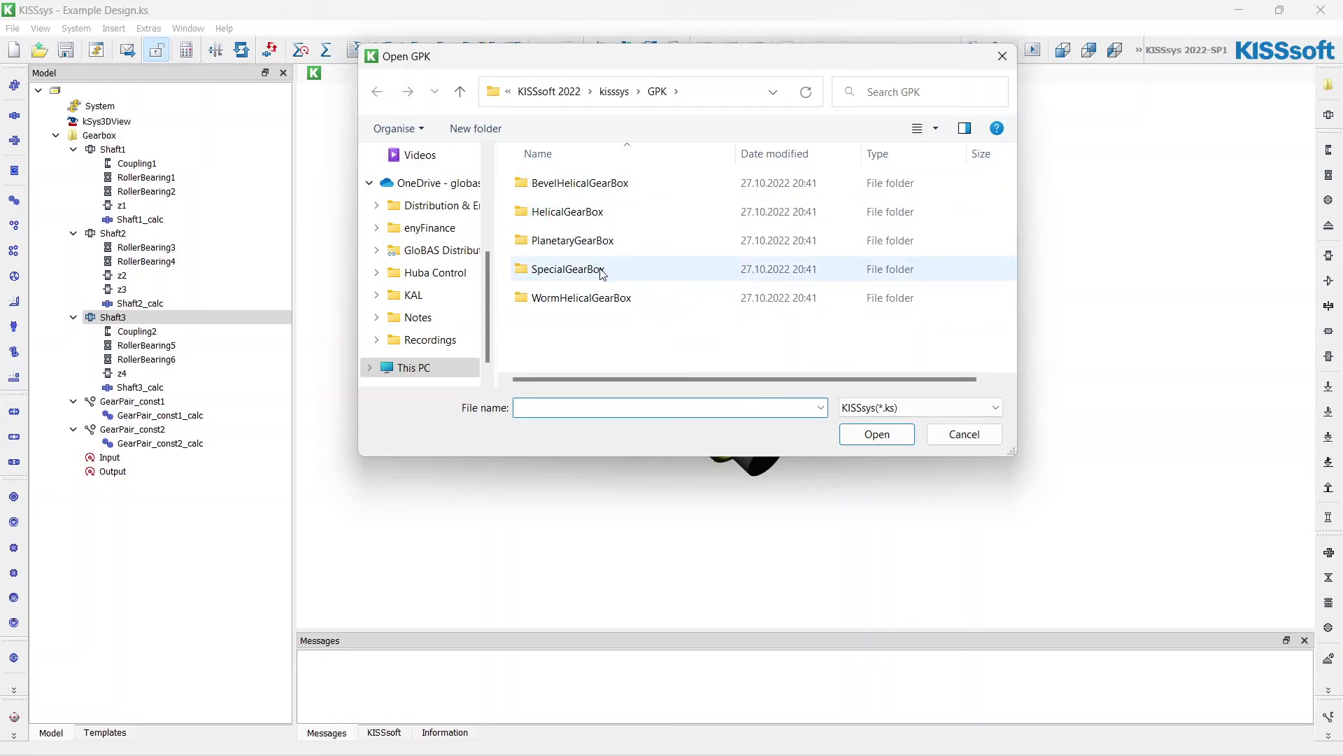
double_click(604, 221)
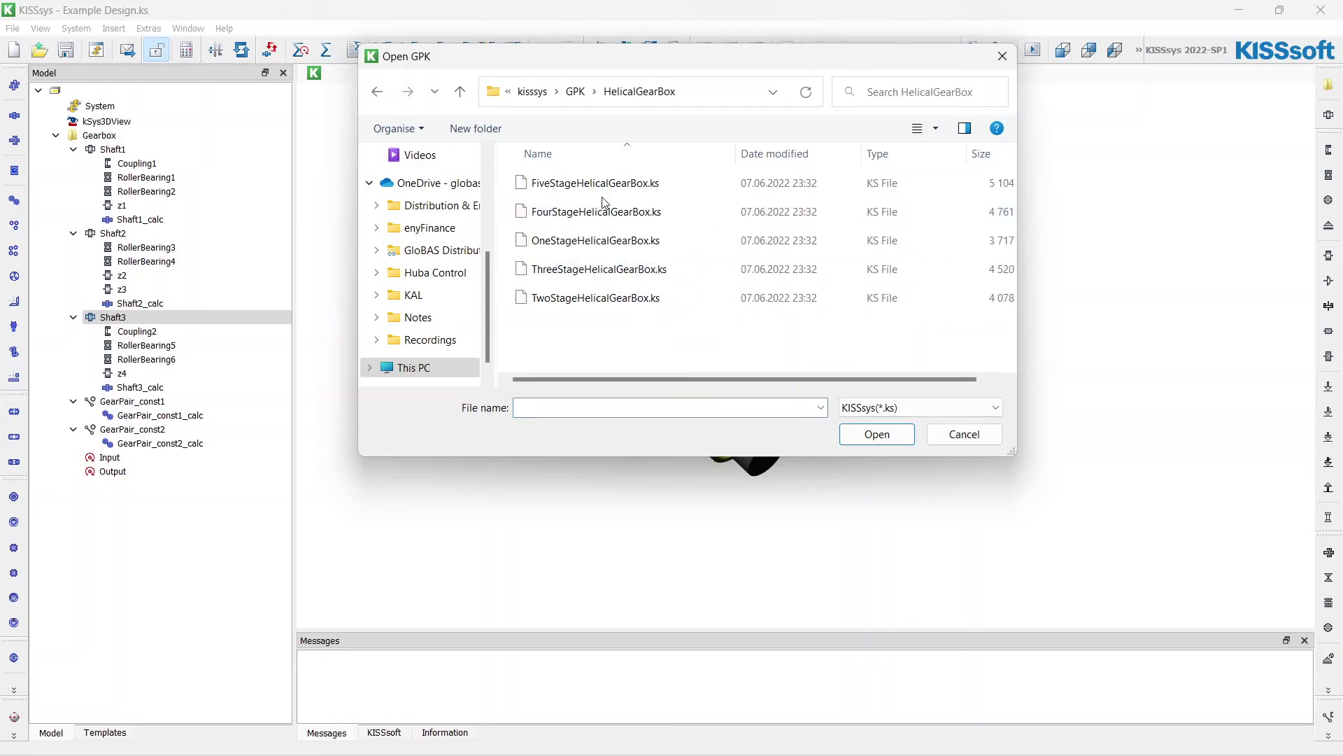
double_click(604, 300)
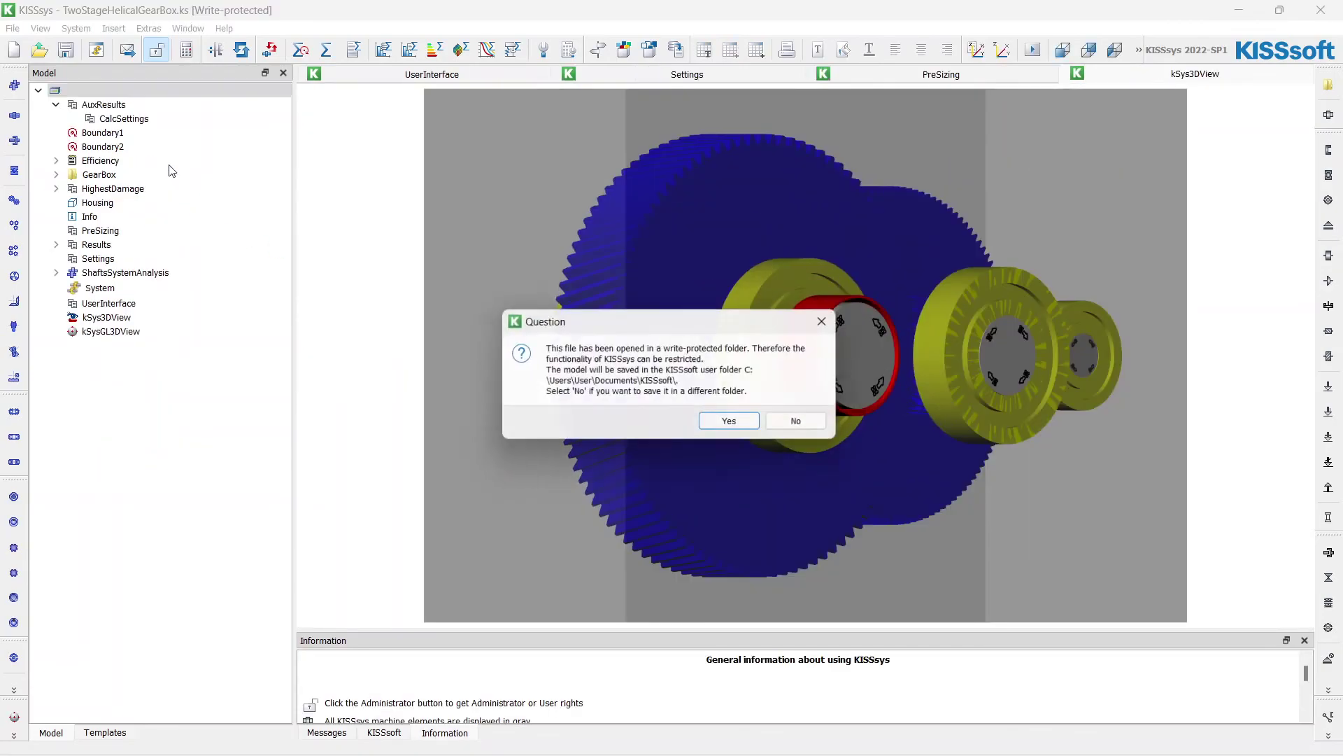
- Skip saving a copy of the write-protected template, then orbit the housed helical gearbox from several sides
left_click(797, 424)
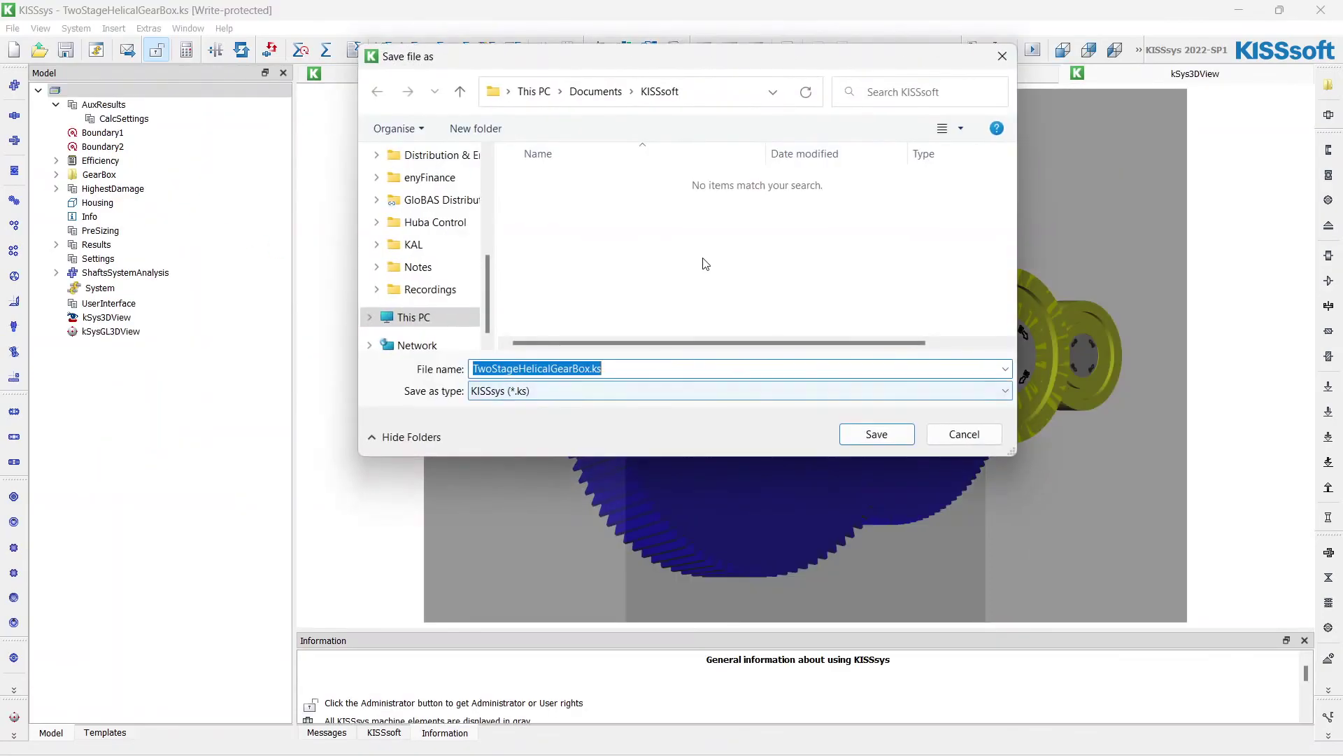
left_click(966, 434)
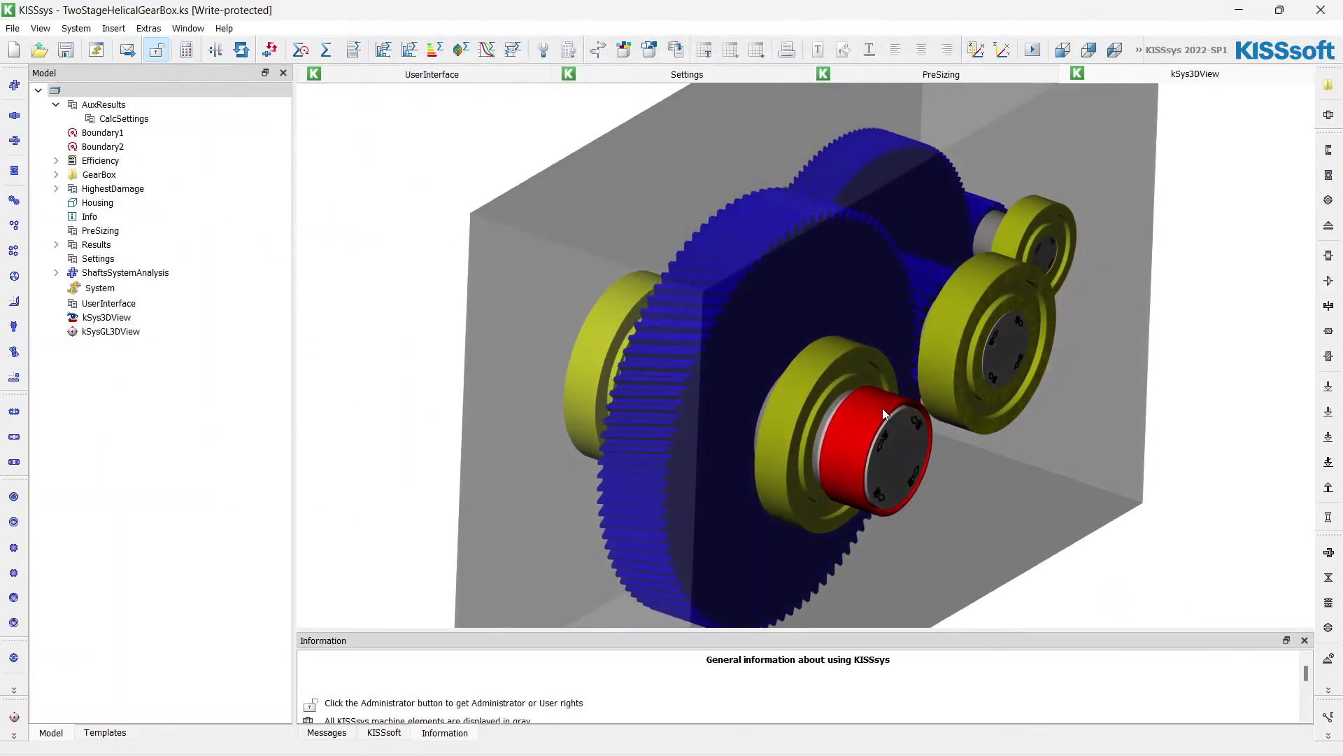
left_click_drag(883, 409, 731, 337)
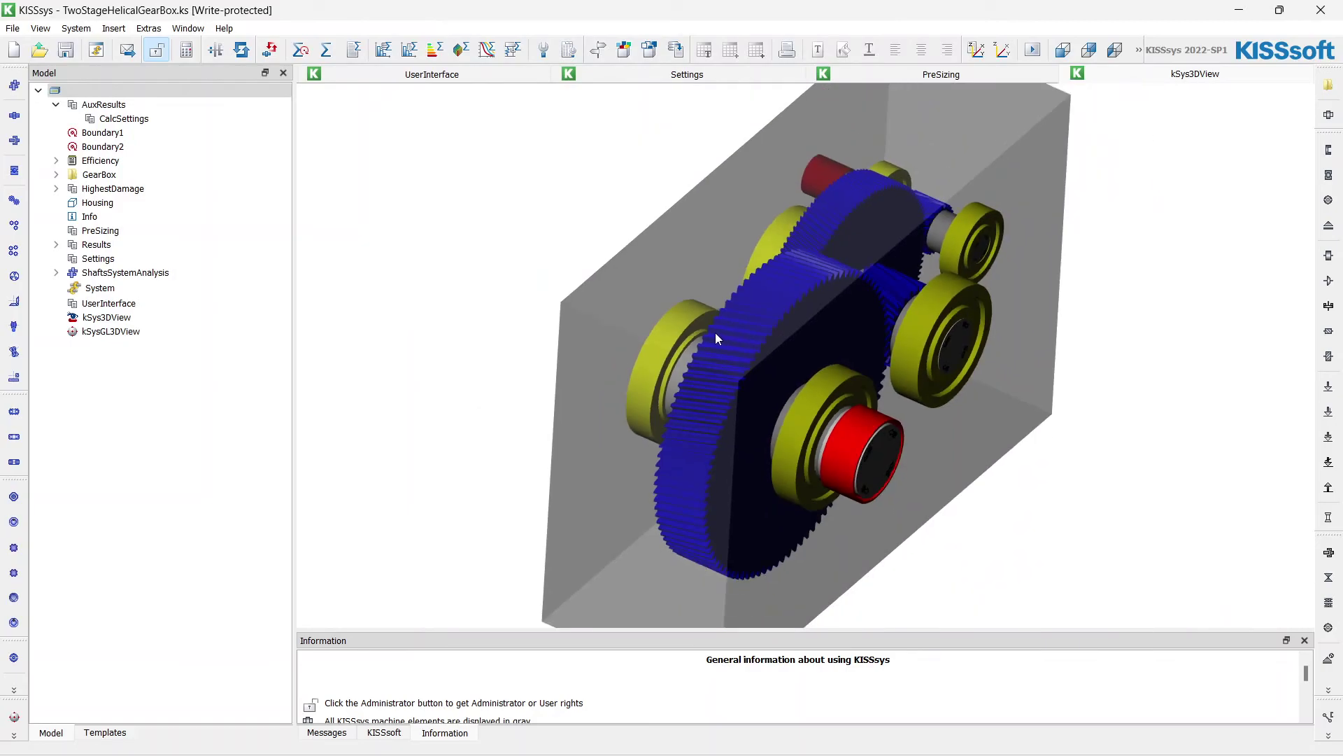
mouse_move(677, 373)
left_mouse_down()
mouse_move(873, 371)
mouse_move(666, 368)
left_mouse_up()
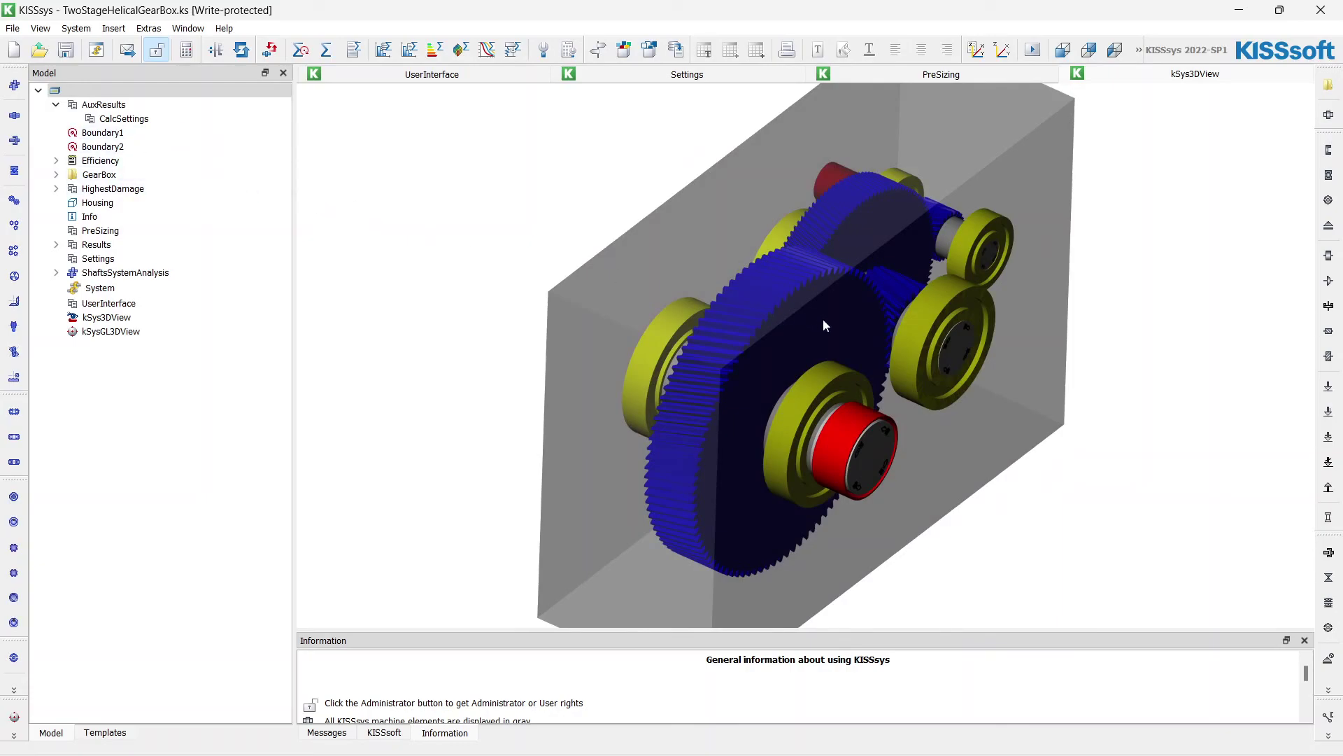
left_click_drag(872, 320, 825, 283)
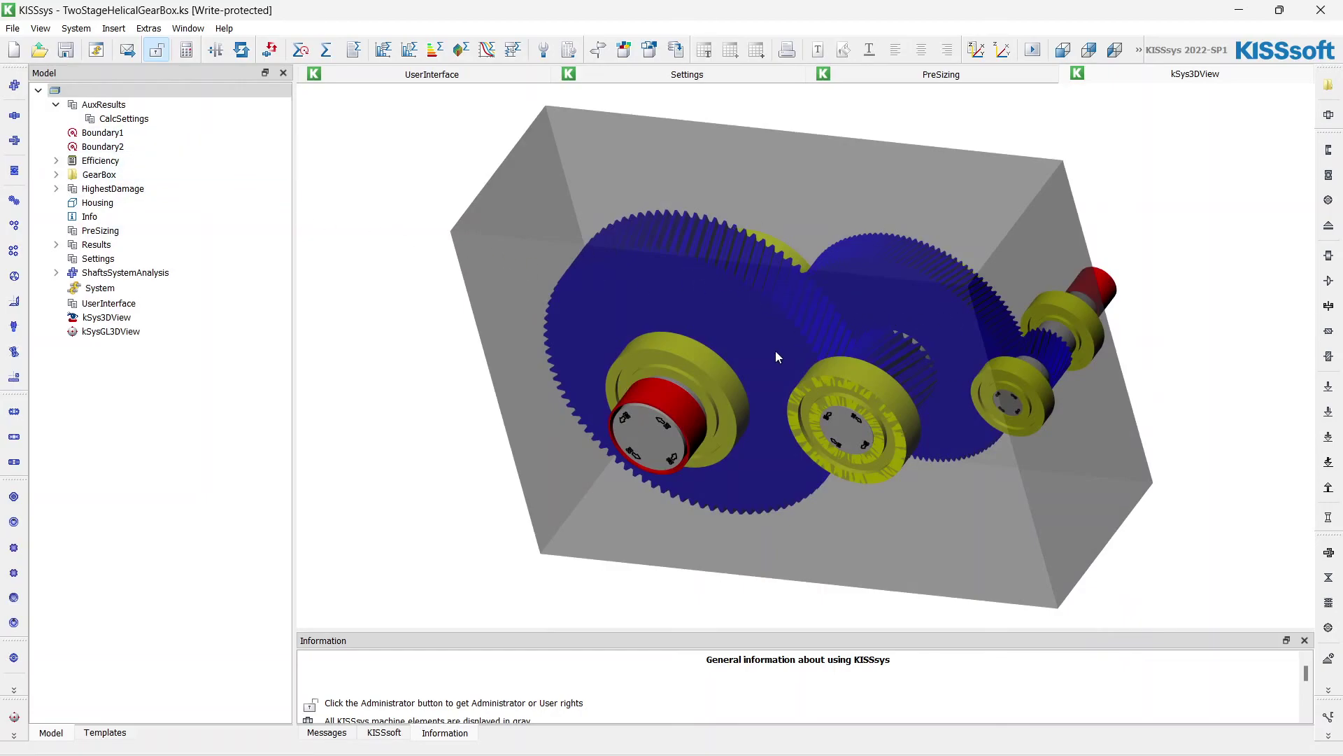
left_click_drag(775, 351, 888, 429)
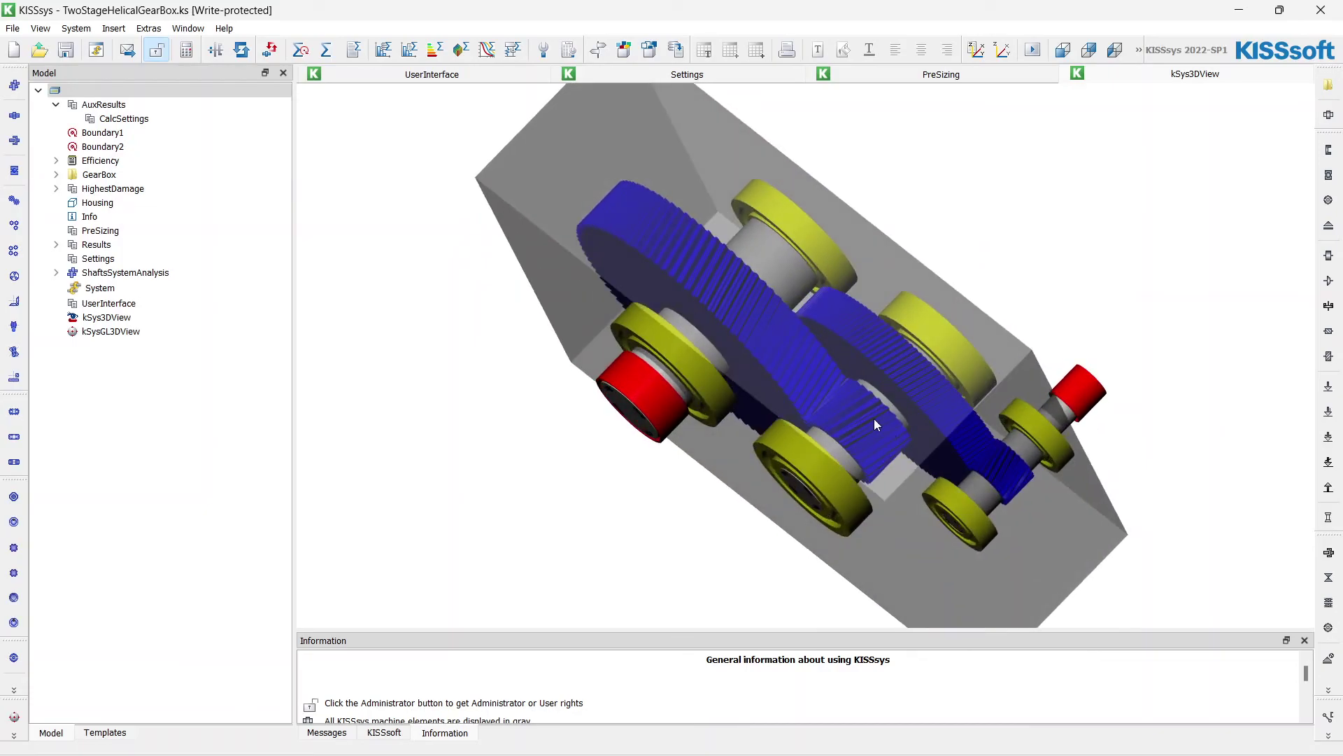
left_click_drag(693, 375, 730, 343)
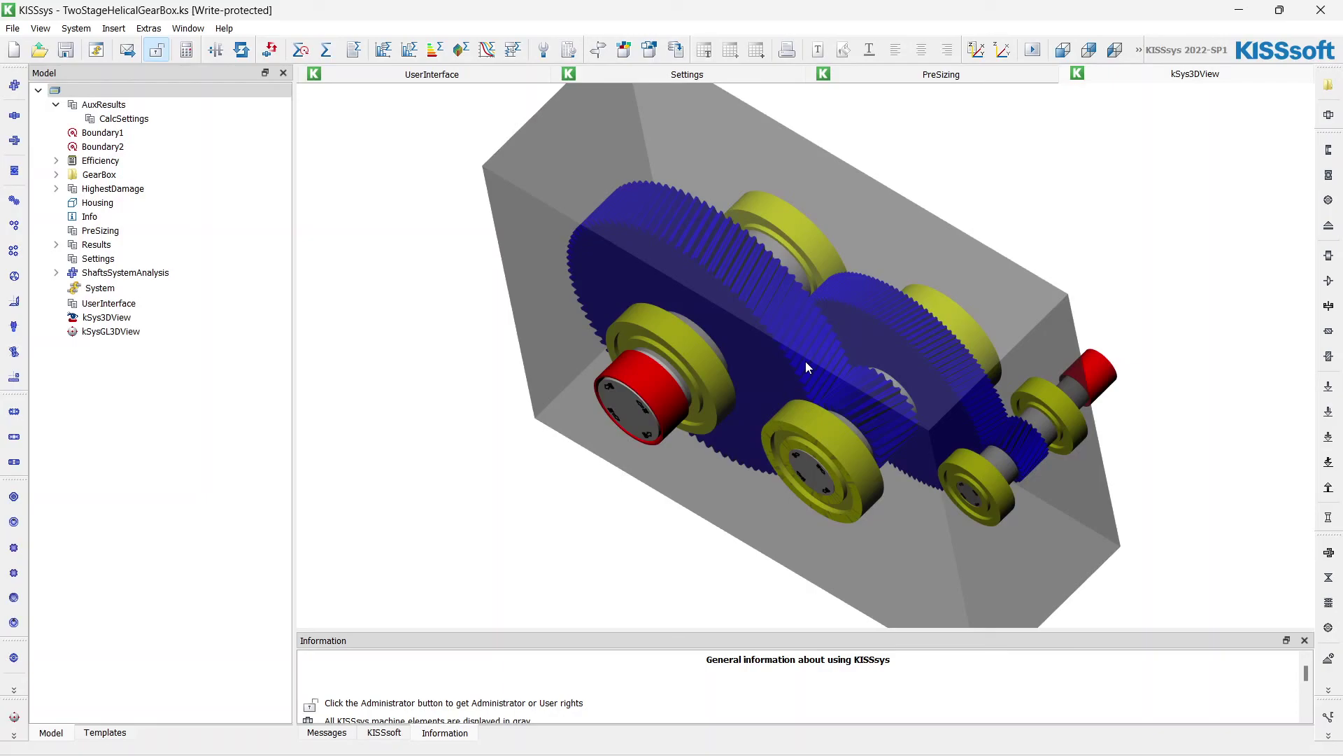
- Start a new empty model without saving changes to the current one
left_click(12, 28)
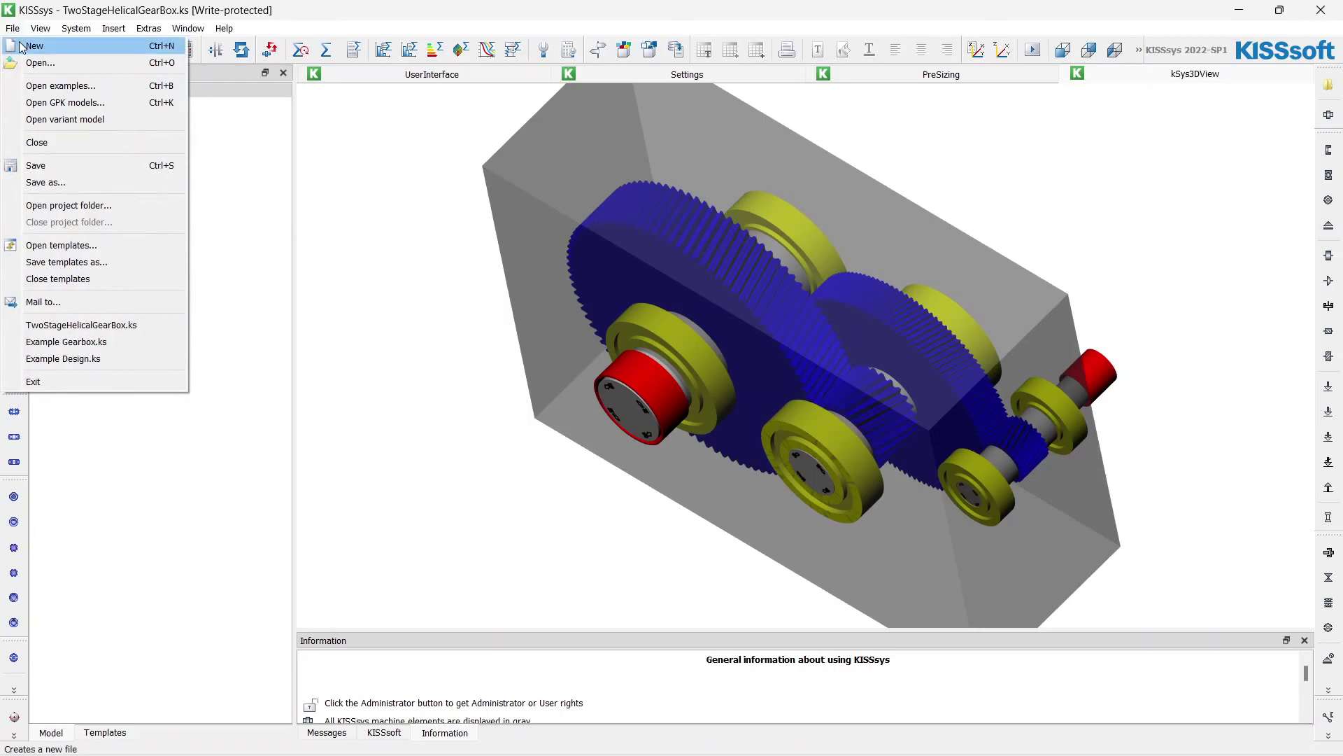
left_click(20, 46)
left_click(712, 401)
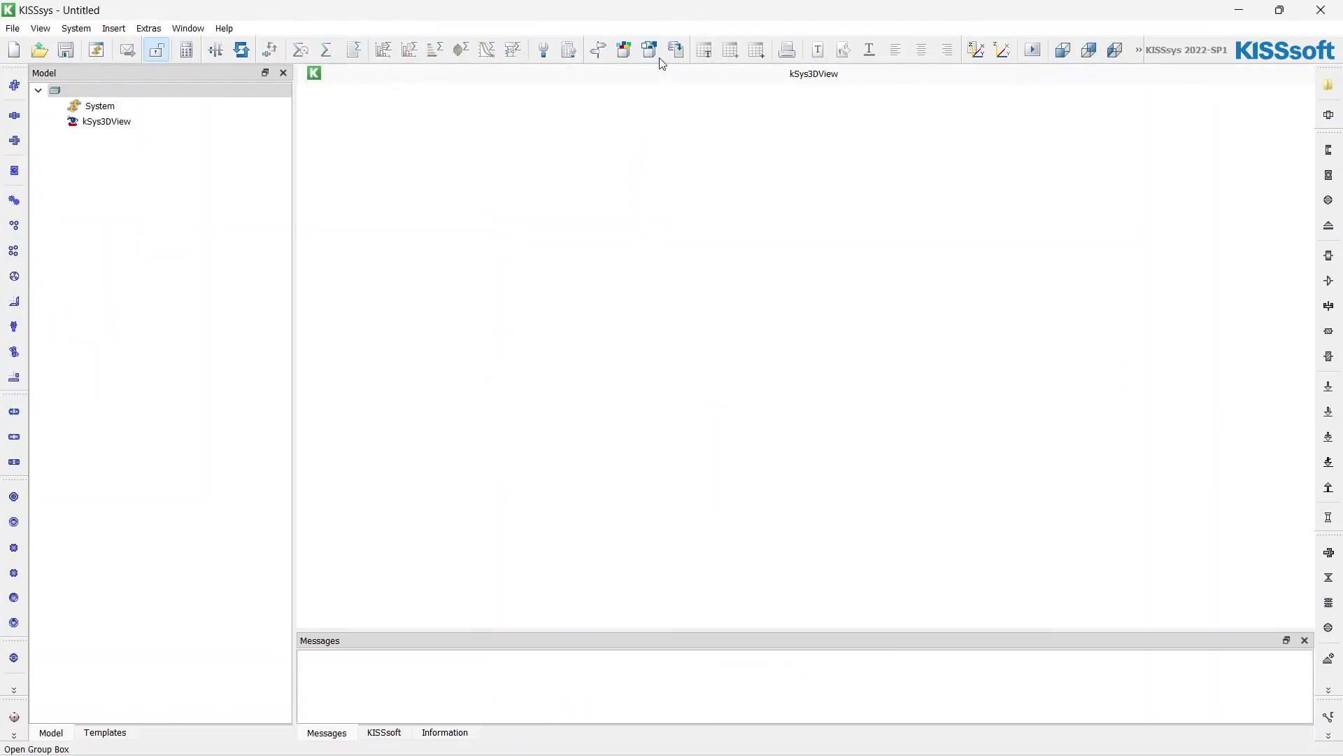
- Insert two gear-pair group templates, named GroupBox and GroupBox0, from the group templates window
left_click(651, 50)
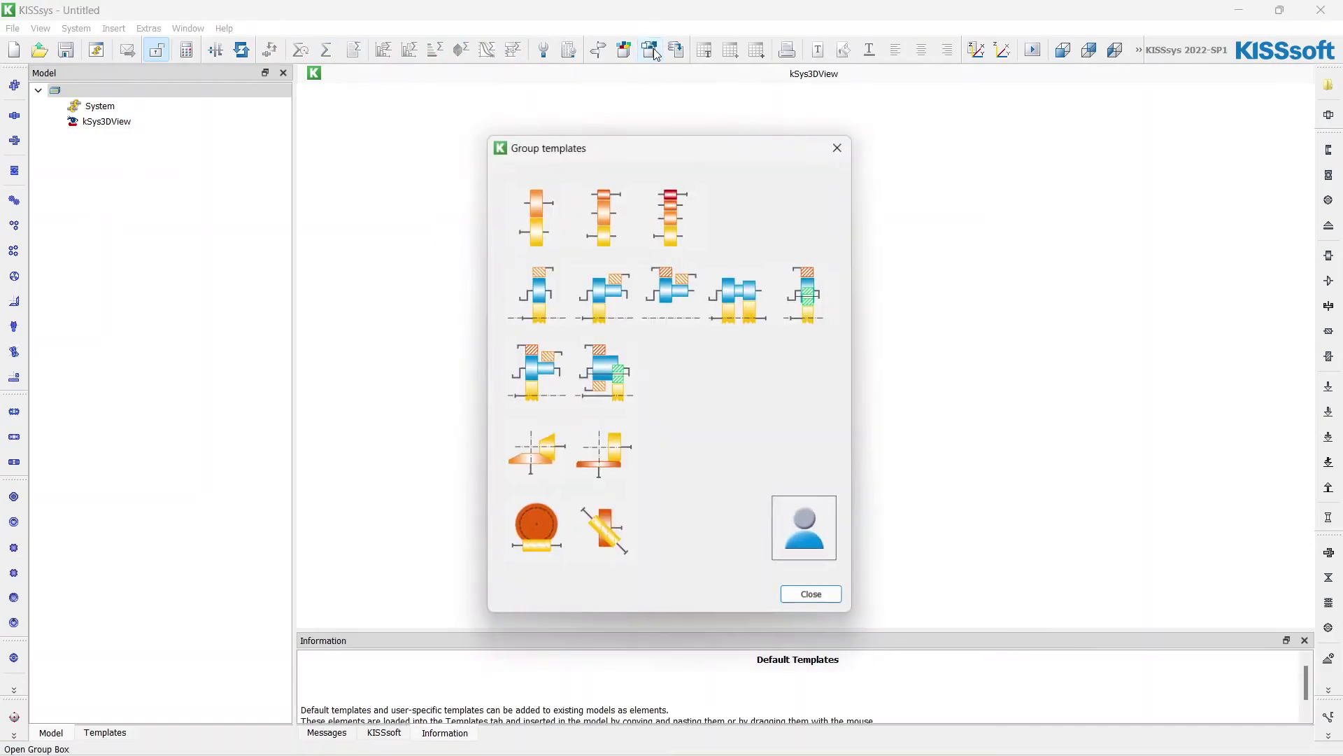
left_click_drag(597, 147, 1006, 146)
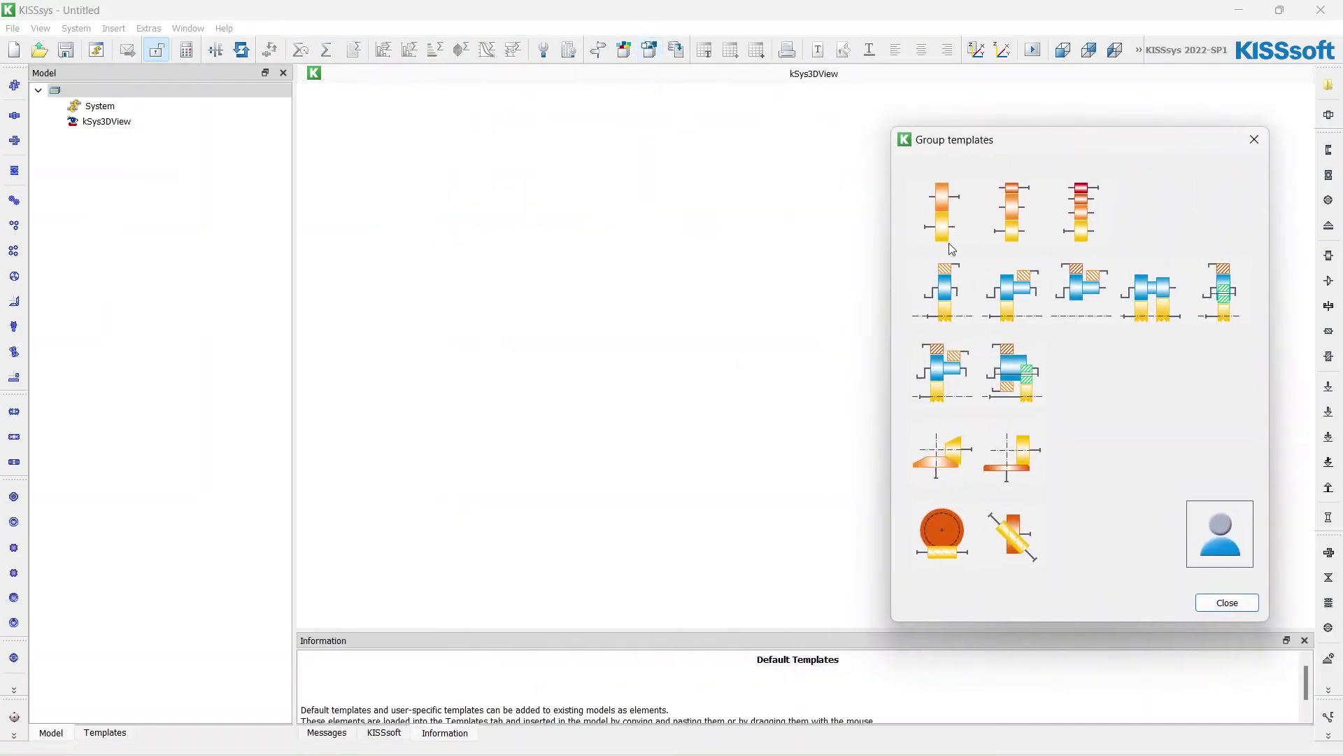
left_click(945, 221)
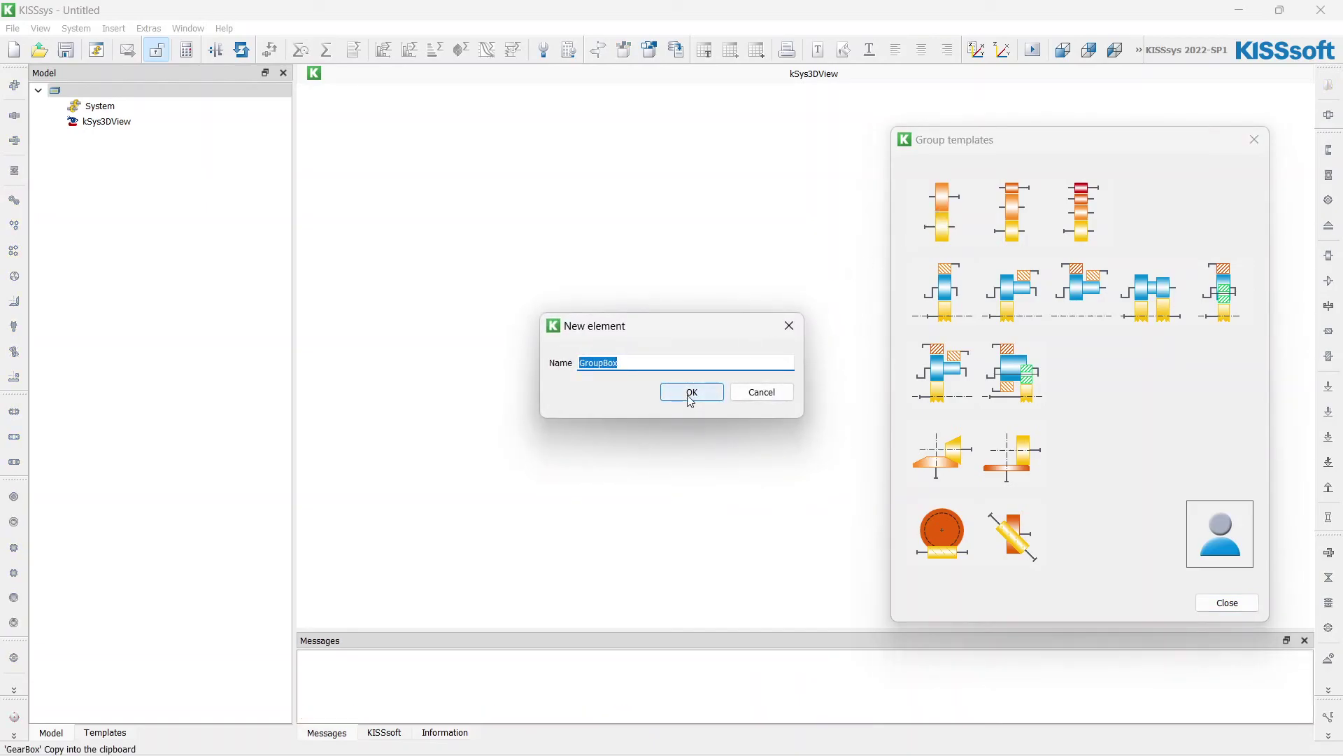
left_click(691, 393)
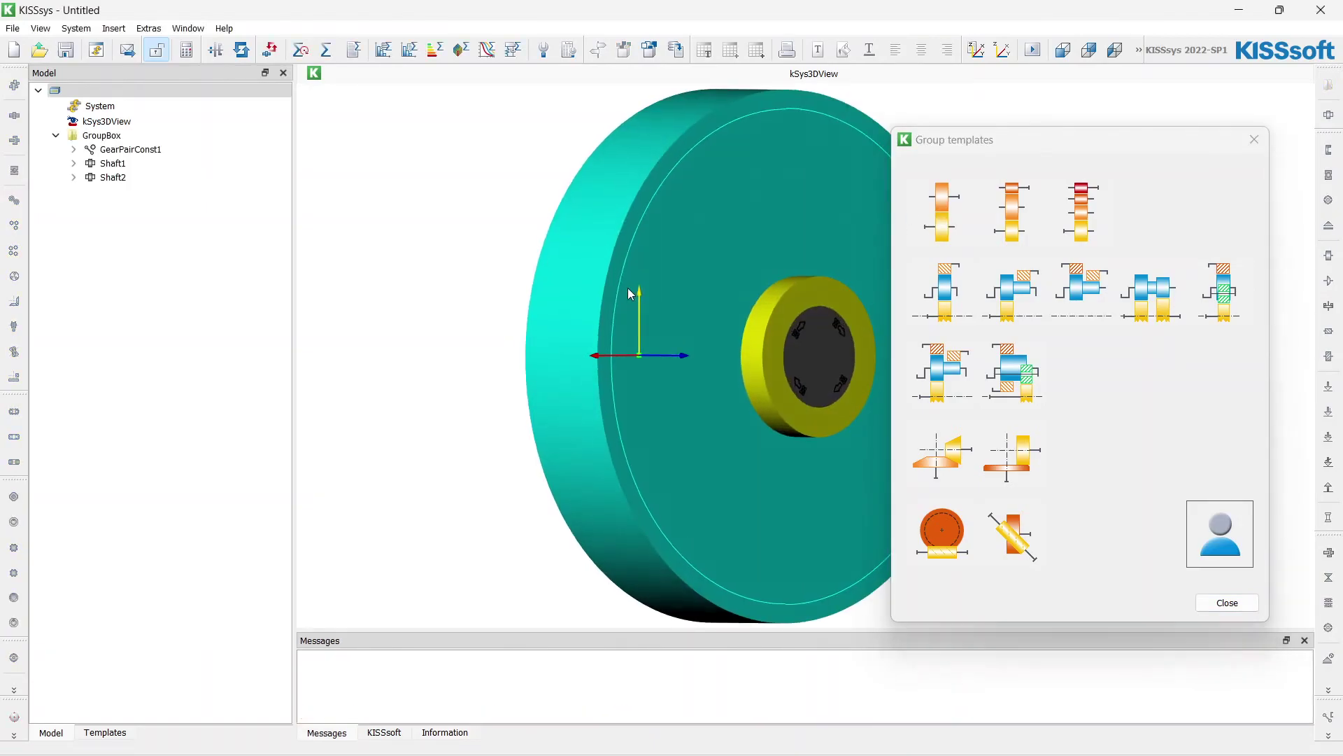
double_click(939, 455)
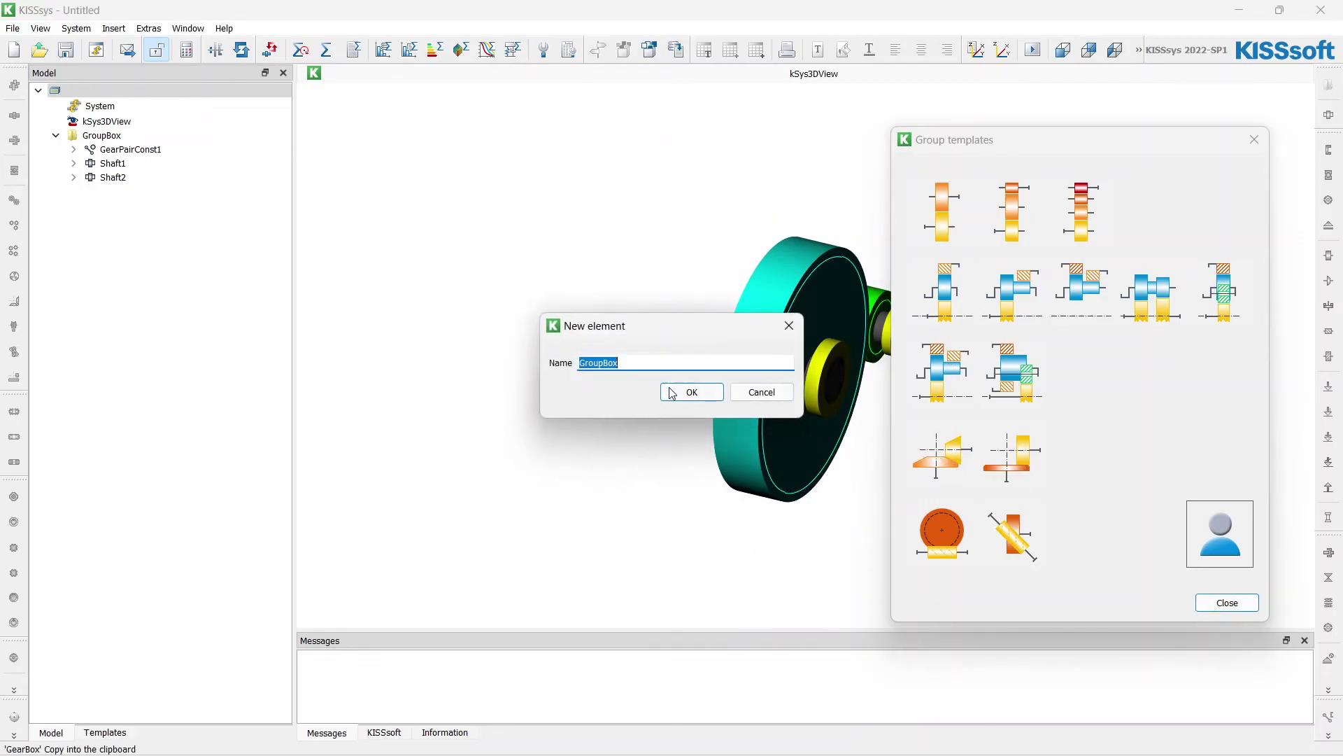
left_click(699, 393)
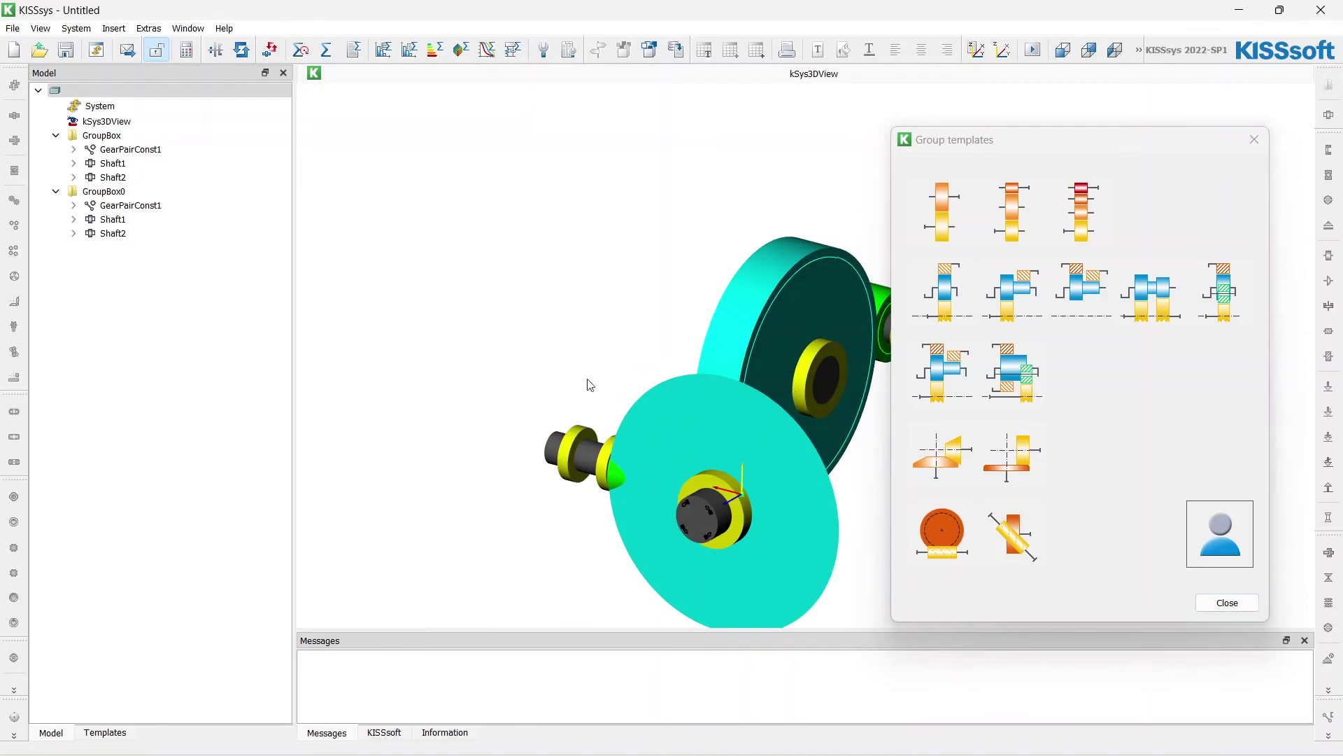
left_click(1265, 136)
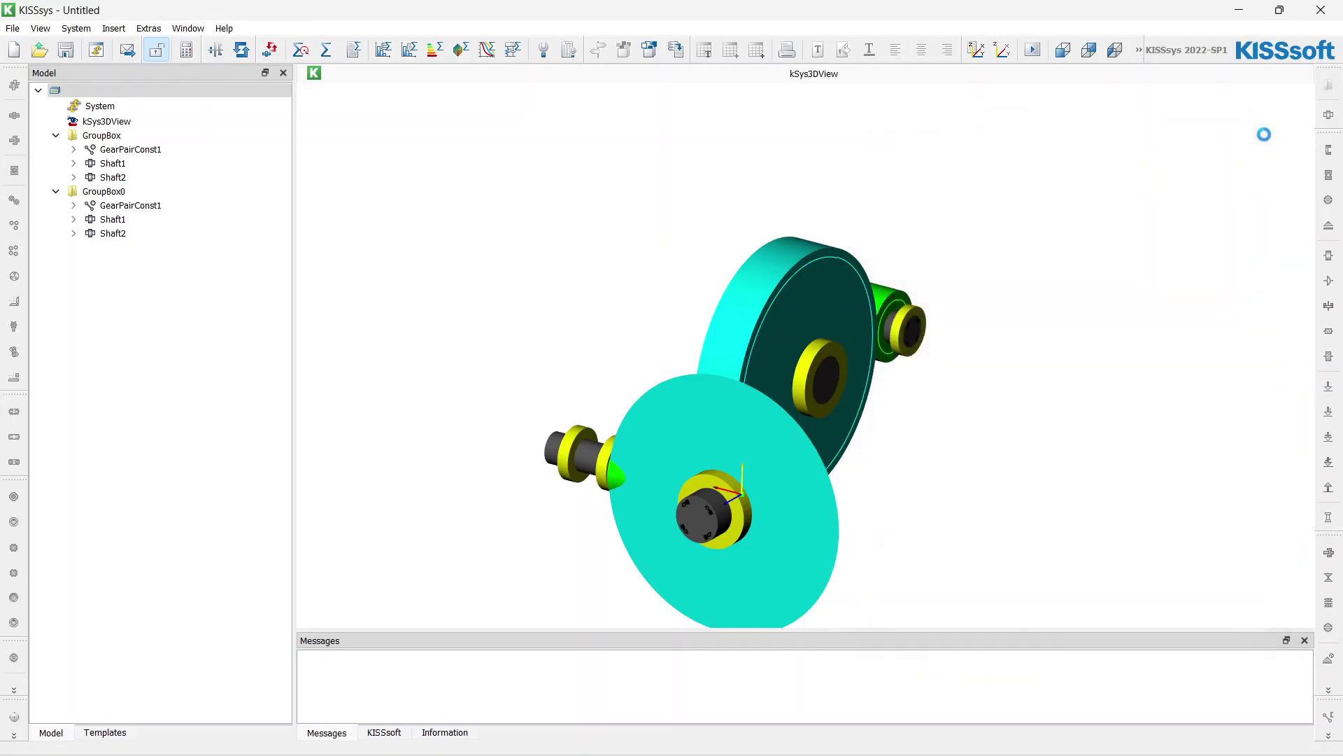
- Discard the untitled model, reopen Example Design.ks from the Desktop, and display its kSys3DView
left_click(12, 28)
left_click(61, 63)
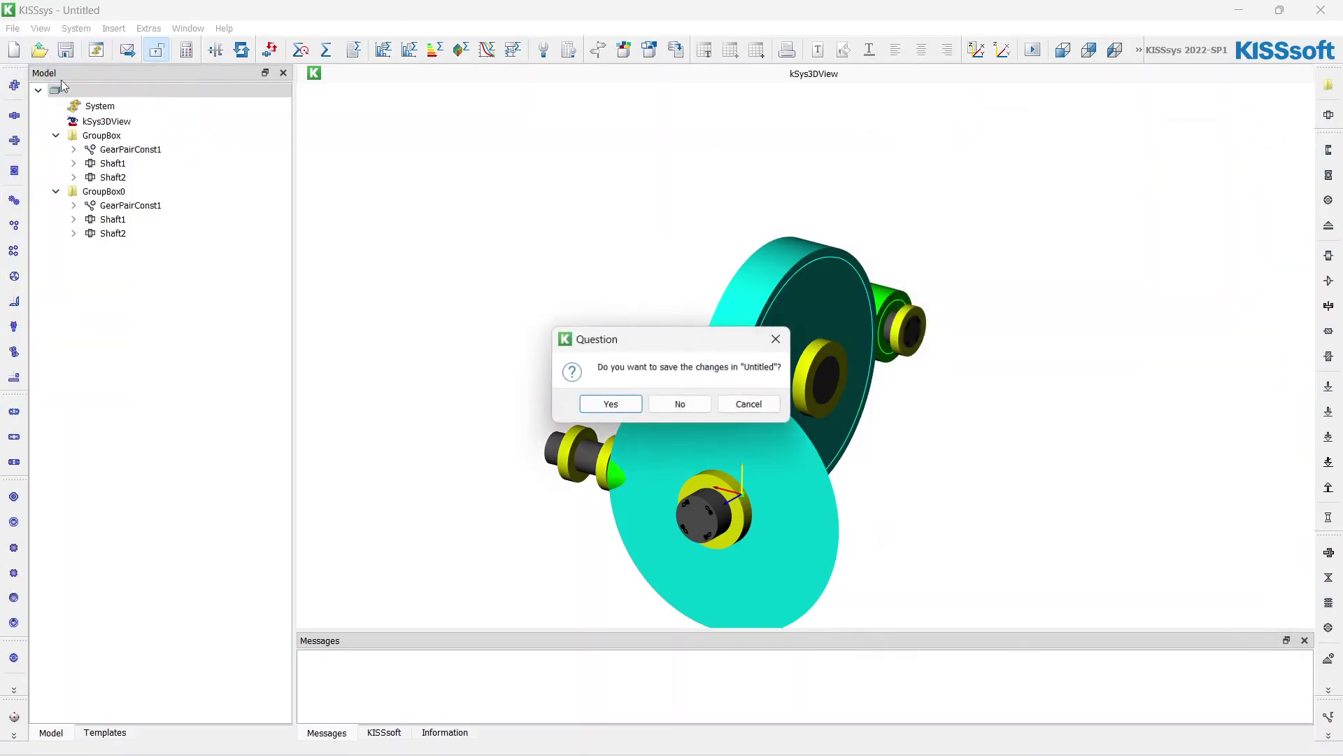
left_click(668, 411)
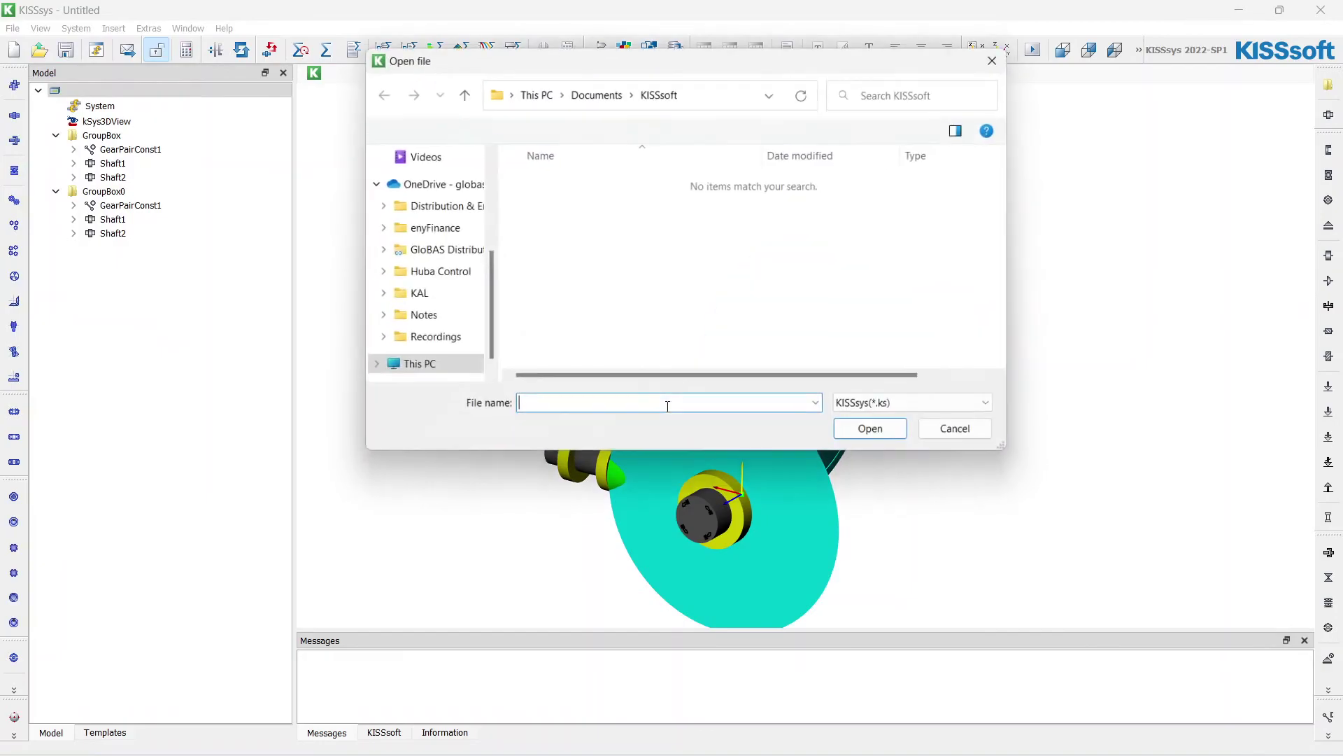
scroll(420, 234, "up", 5)
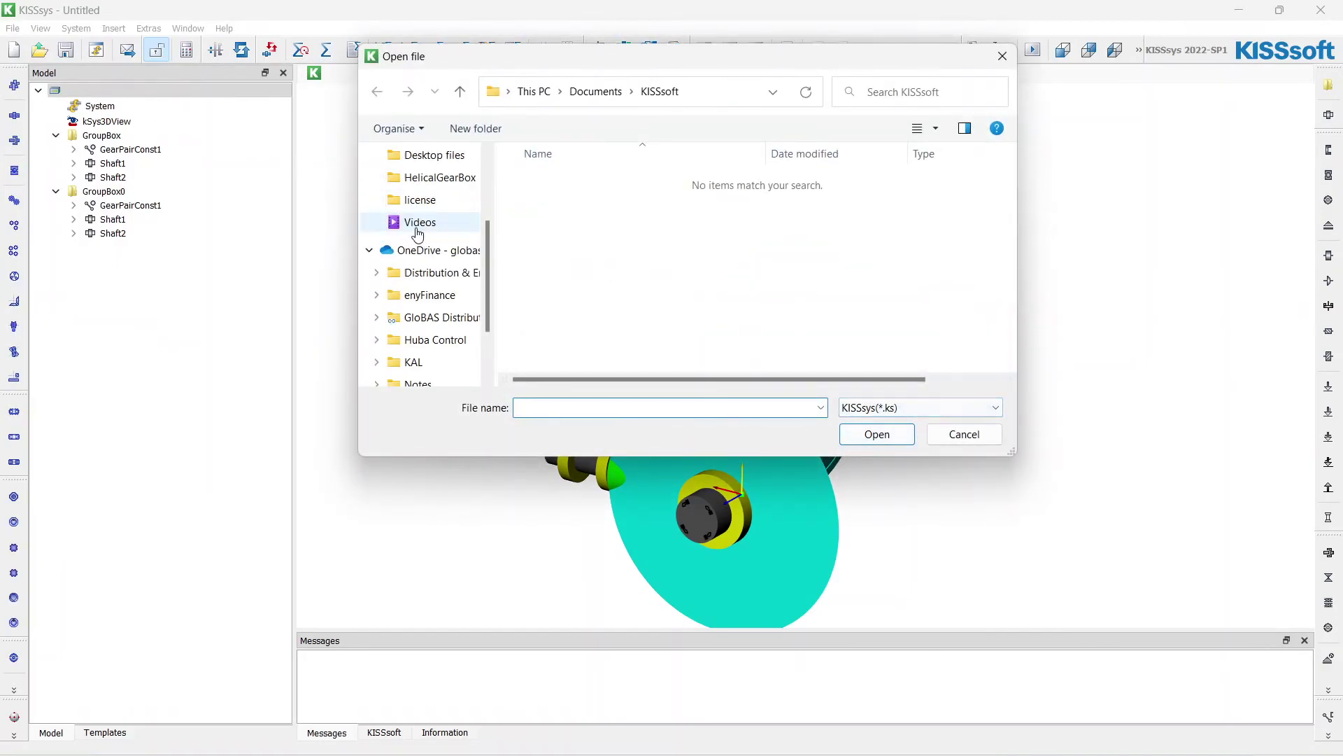
left_click(420, 182)
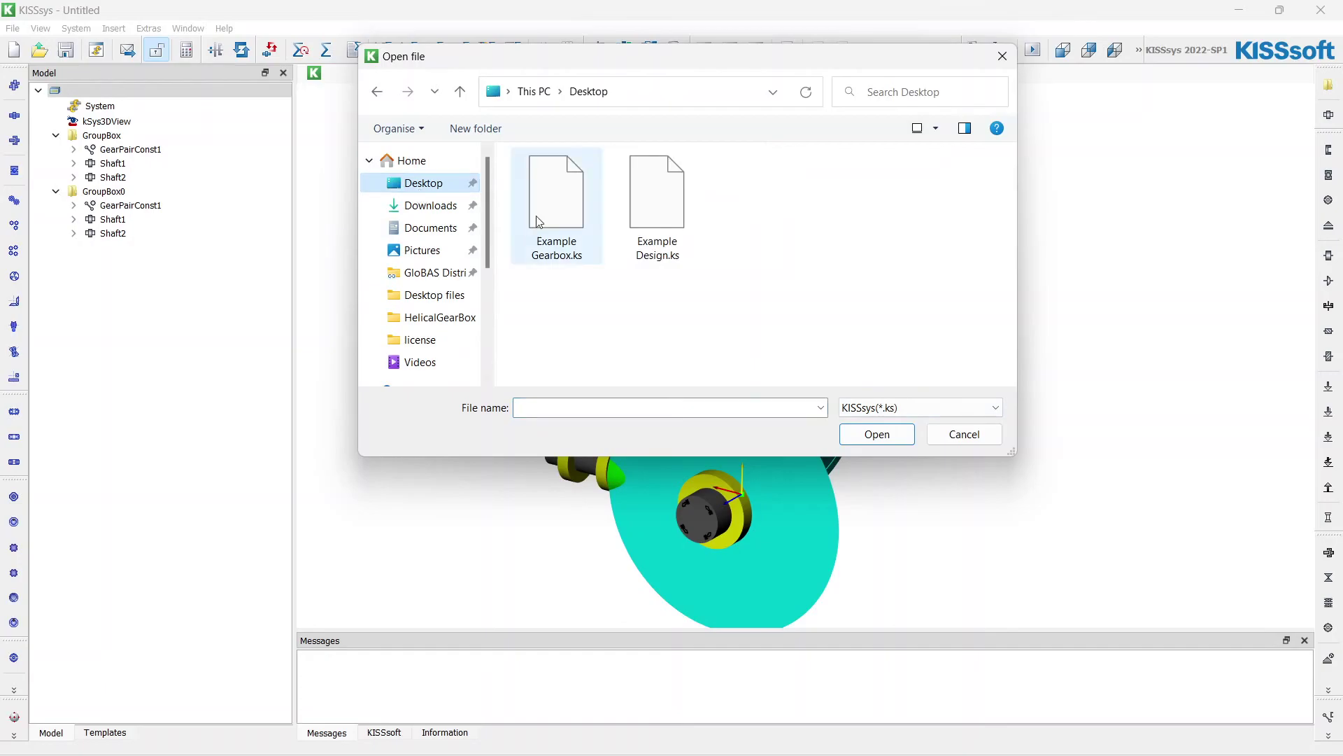
double_click(664, 211)
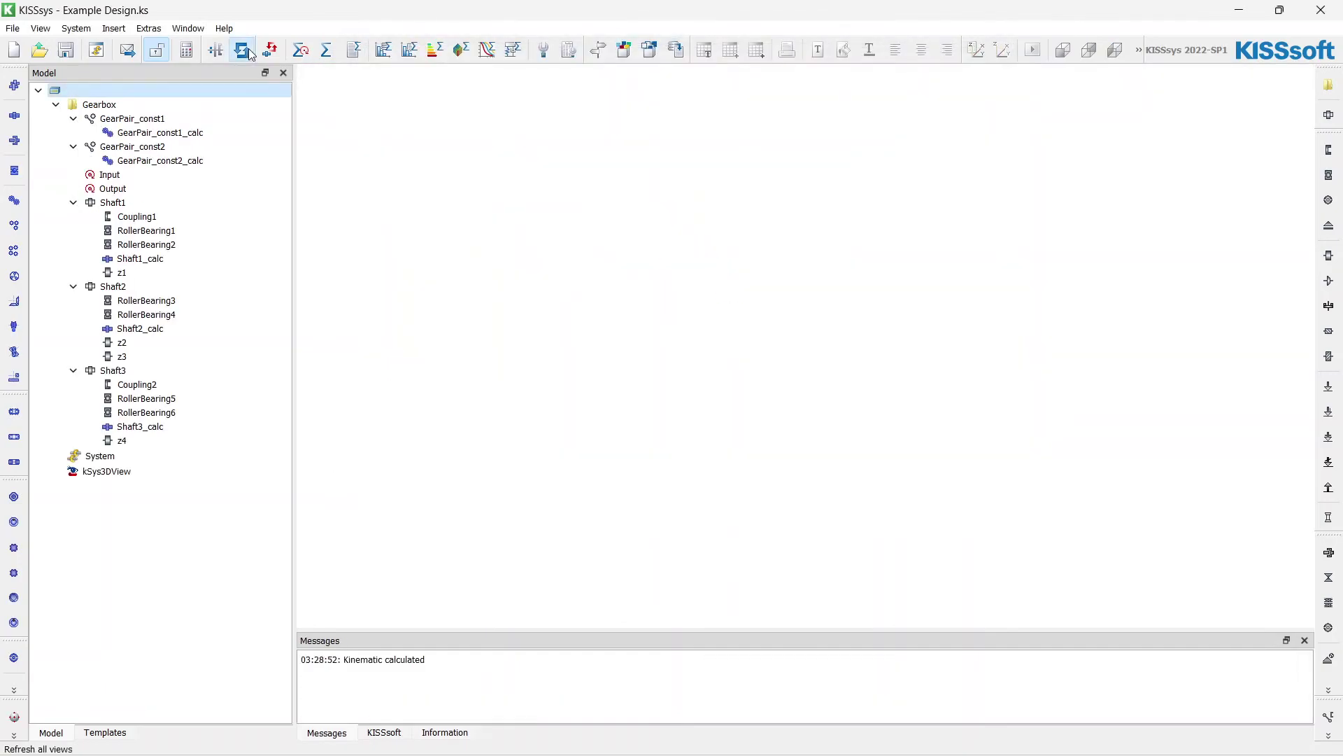
double_click(107, 470)
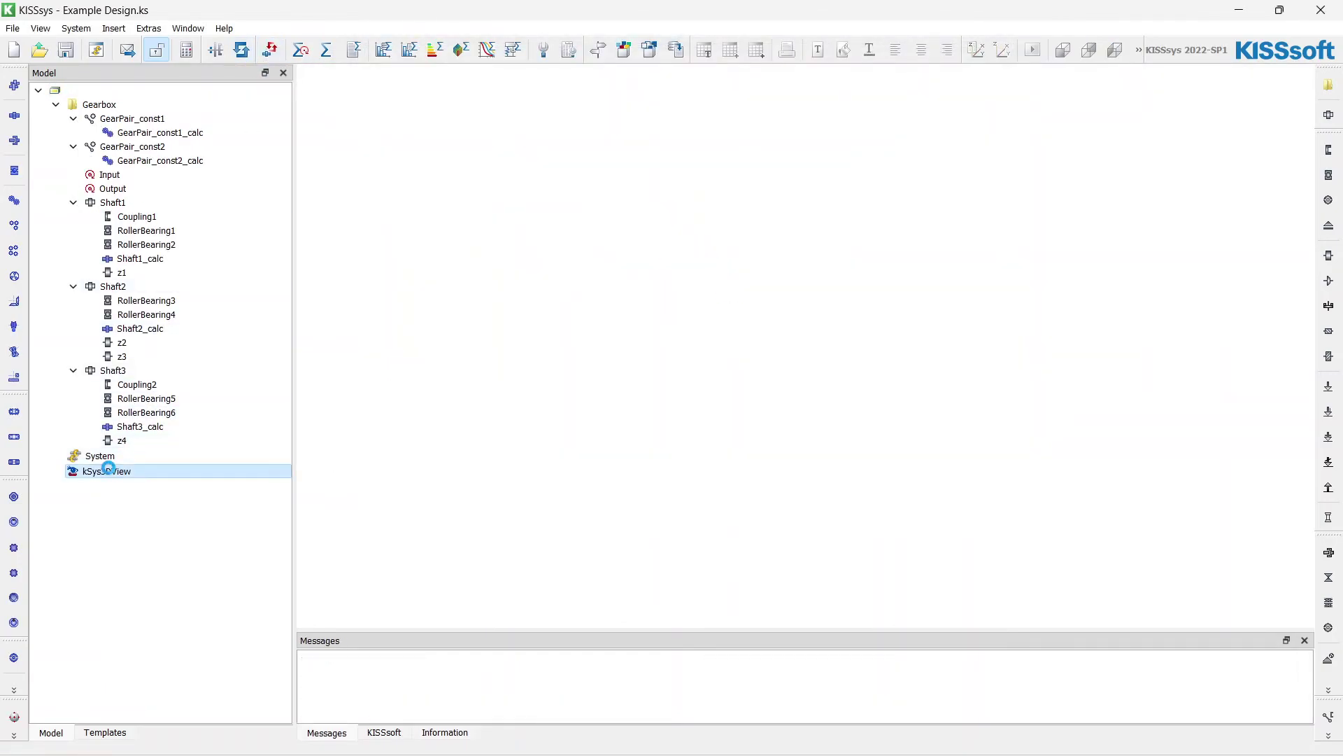